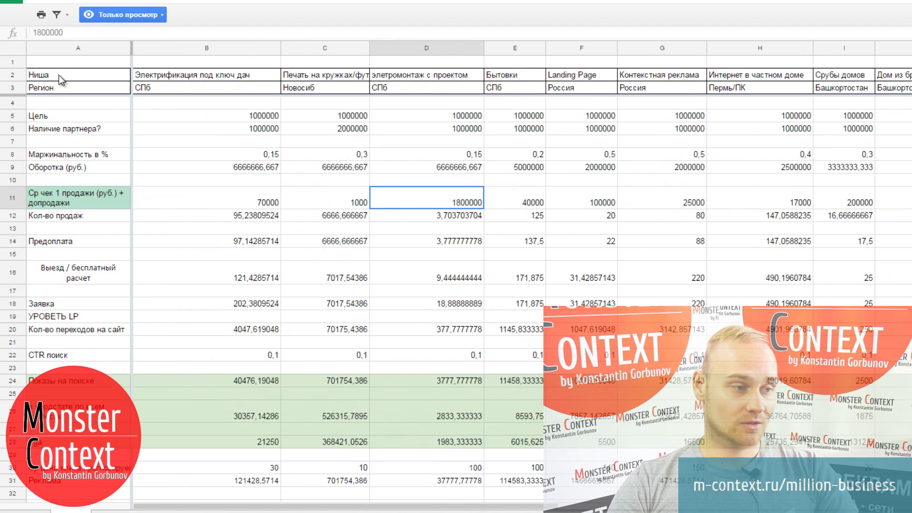
Review the niche names in the Ниша row, from Электрификация под ключ дач through Интернет в частном доме.
click(59, 75)
click(169, 74)
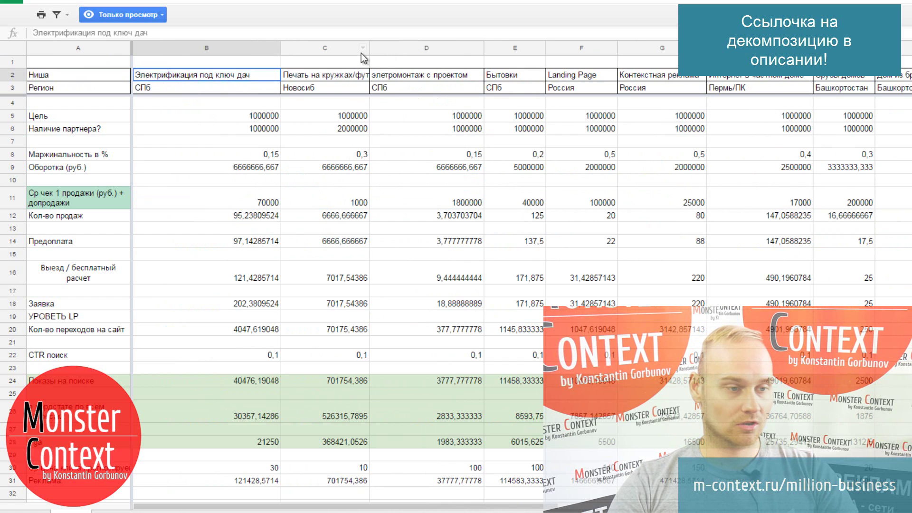
click(418, 74)
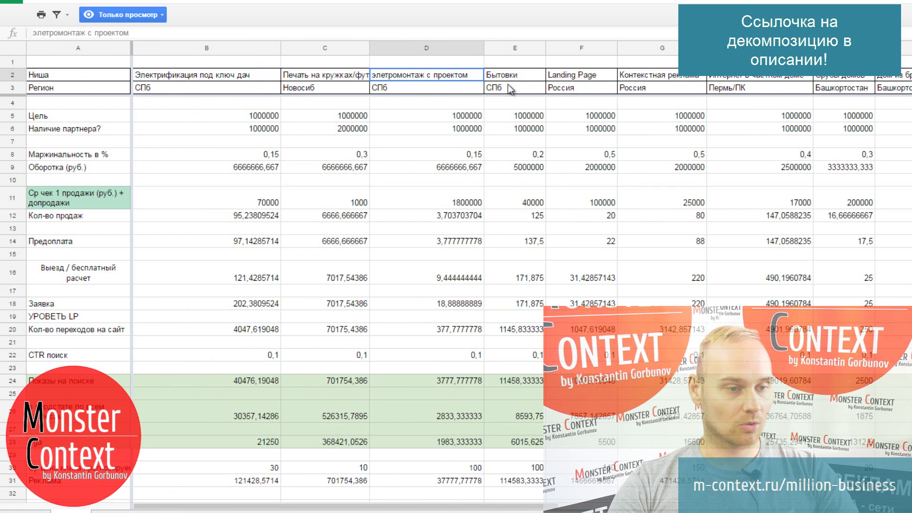
click(523, 75)
click(576, 76)
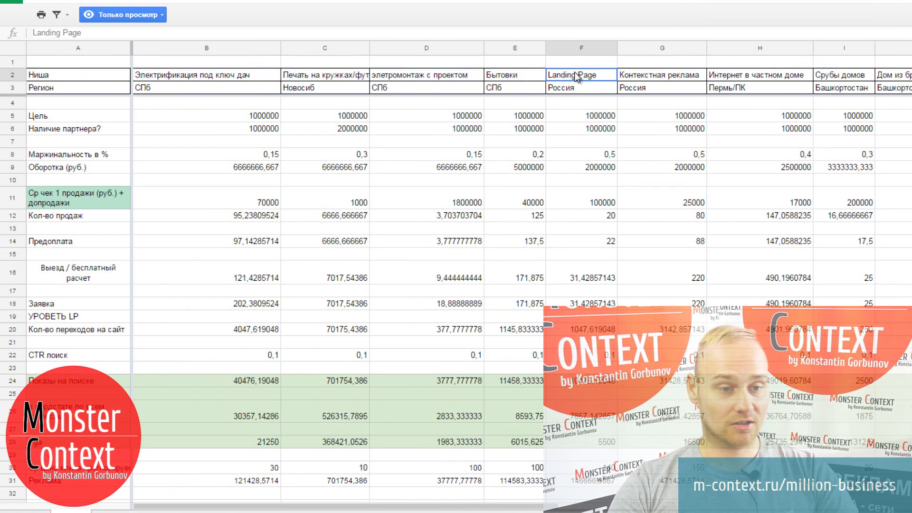
click(667, 77)
click(746, 75)
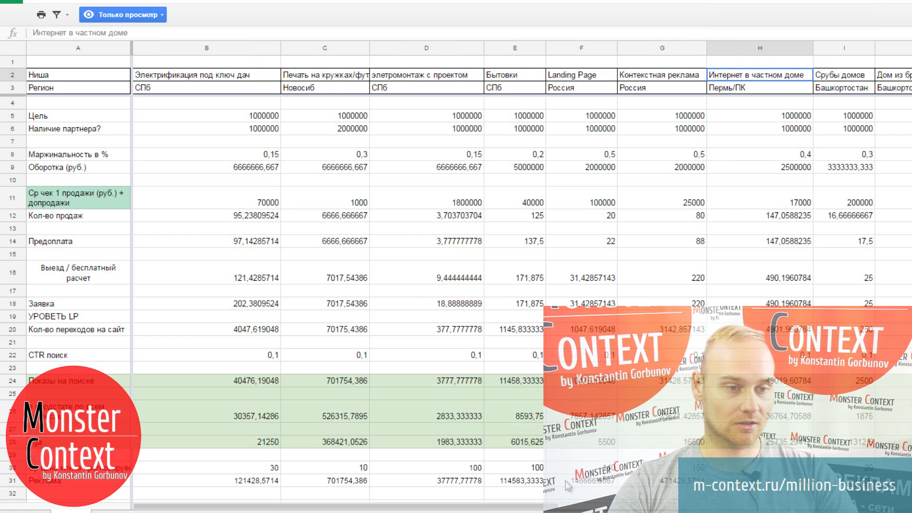
drag(551, 506, 466, 489)
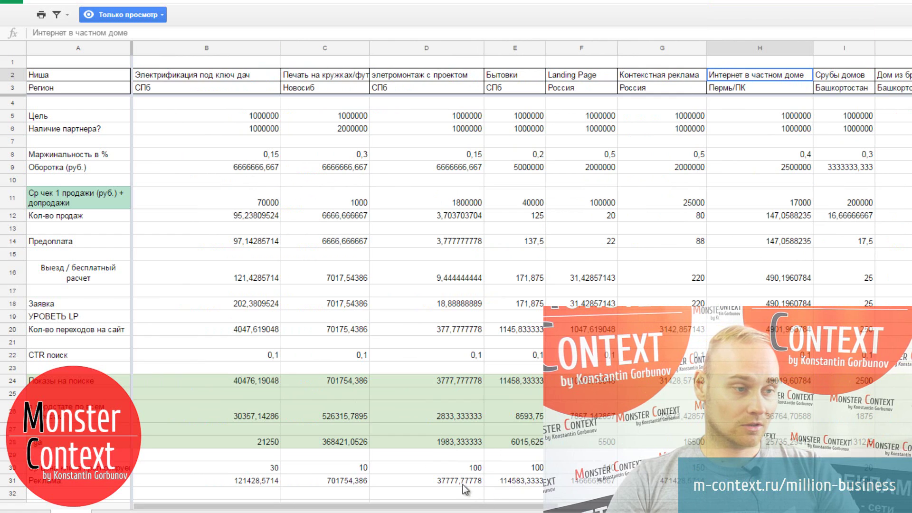
Review the region of each niche in the Регион row, including the niches in the last columns of the table.
click(182, 87)
click(318, 91)
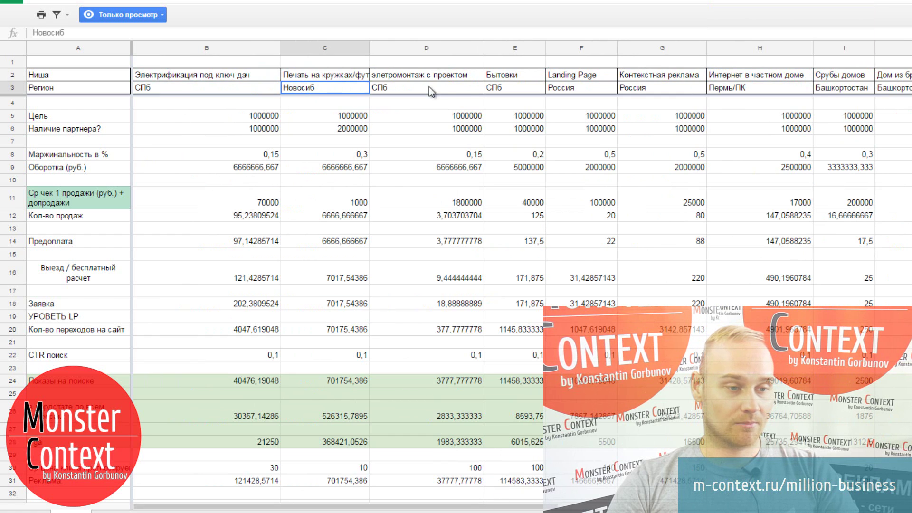
click(440, 89)
click(525, 89)
click(573, 88)
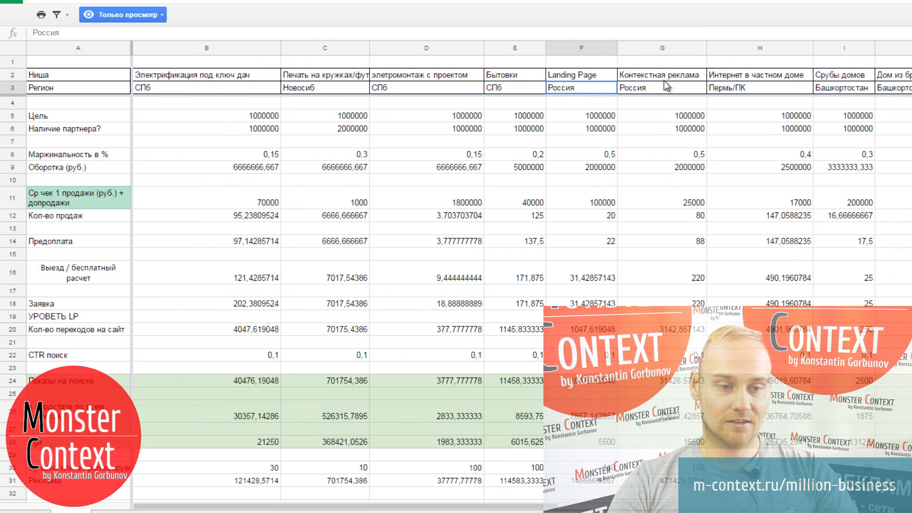
click(686, 91)
click(722, 90)
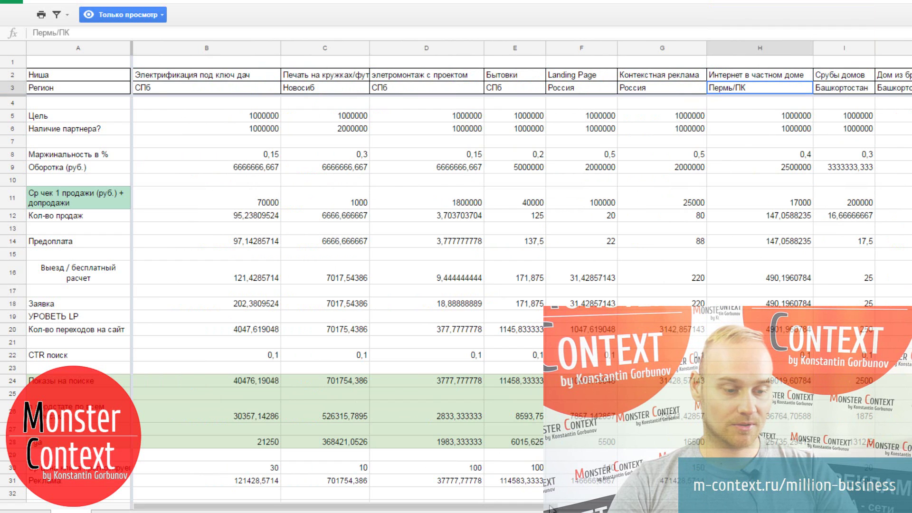
drag(563, 507, 721, 508)
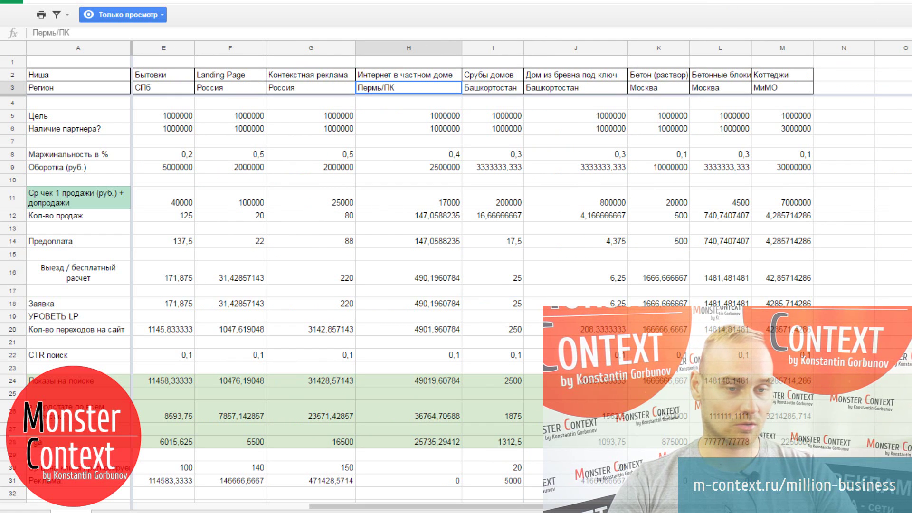
scroll(155, 153, left, 5)
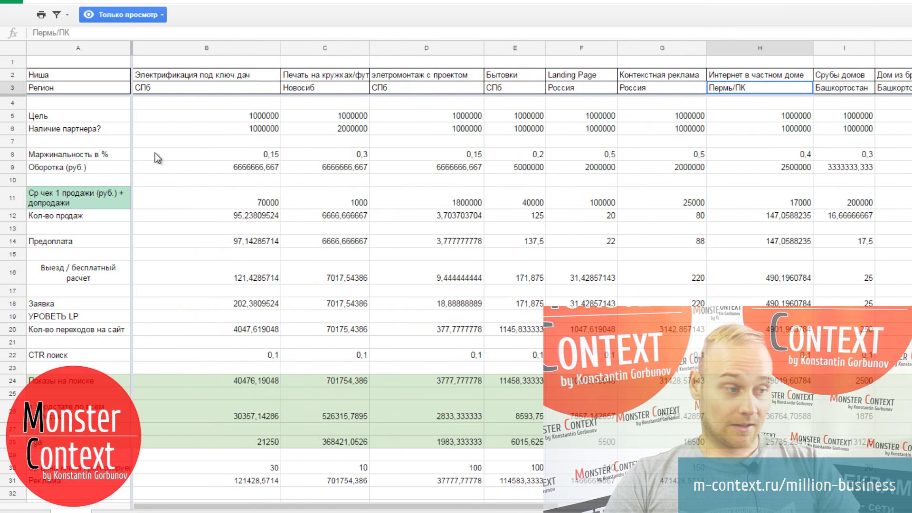
Examine the Цель value and compare the Наличие партнера? formulas for the first two niches.
click(207, 116)
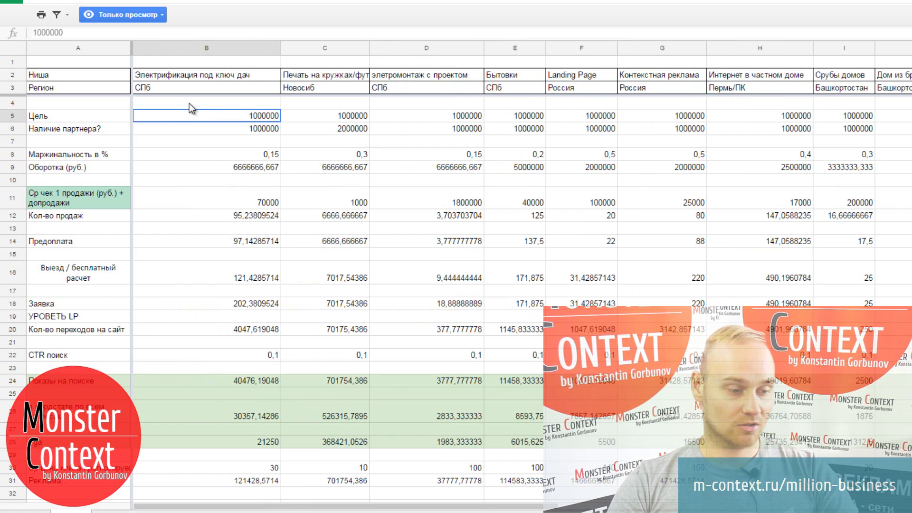
scroll(238, 169, down, 5)
scroll(295, 220, up, 5)
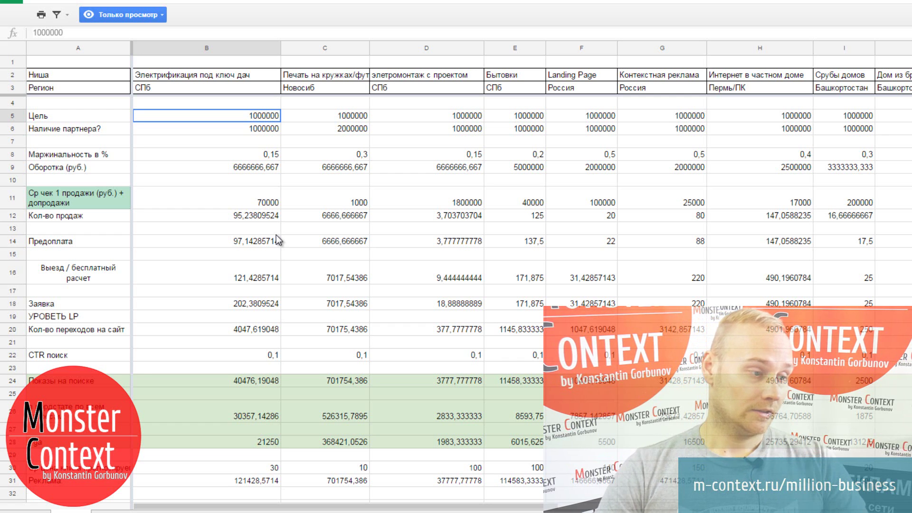
click(247, 126)
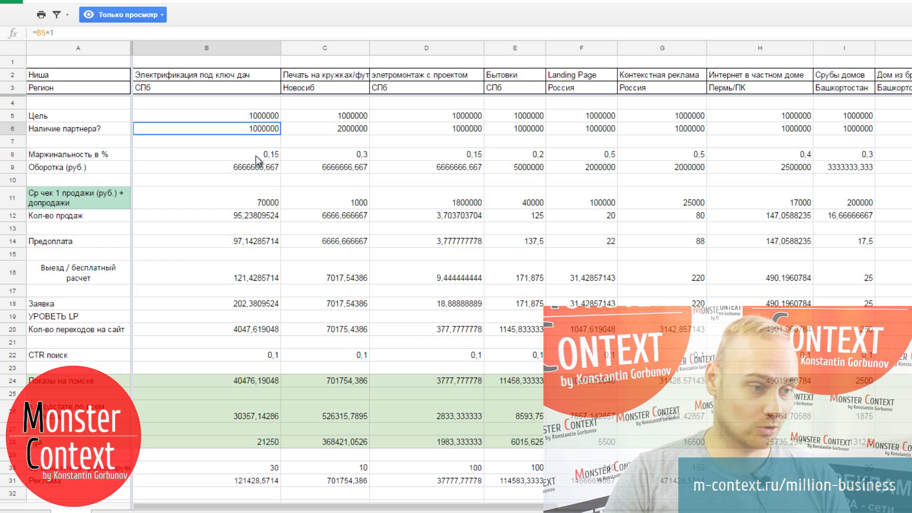
key(Right)
key(Down)
key(Down)
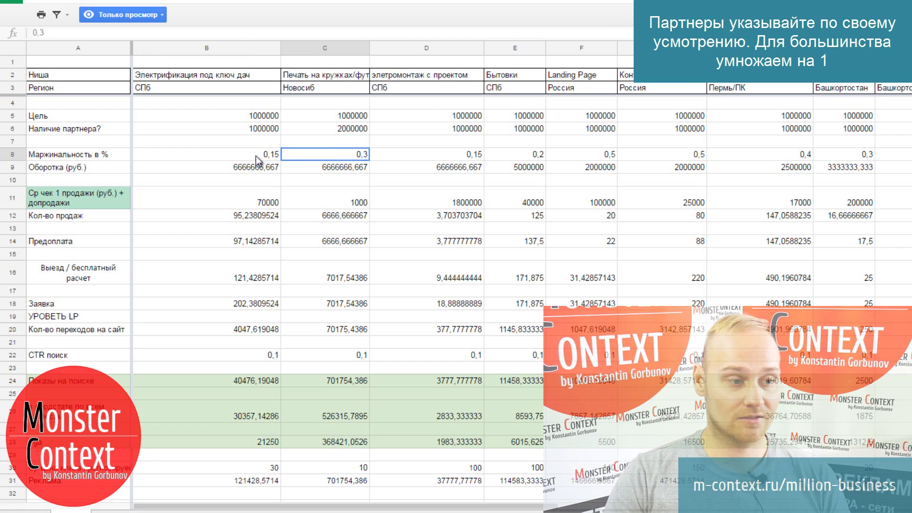
key(Up)
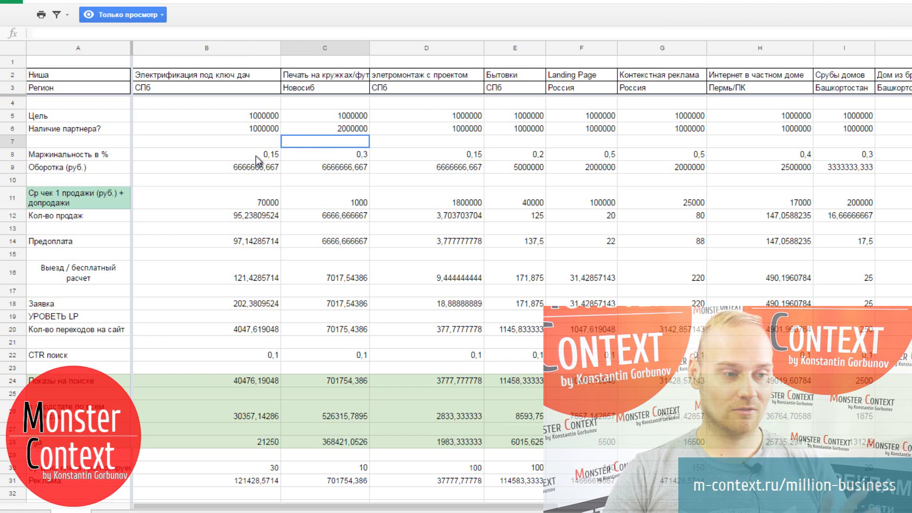
key(Up)
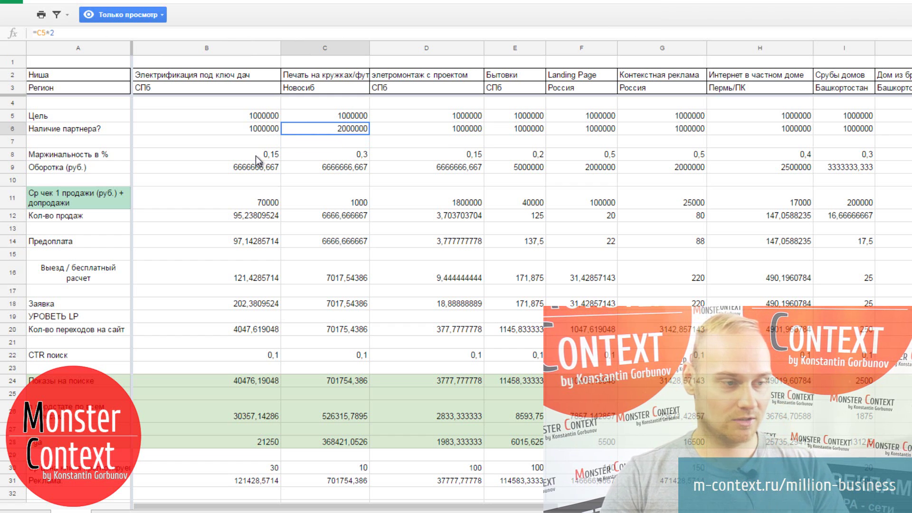
key(Down)
key(Left)
key(Down)
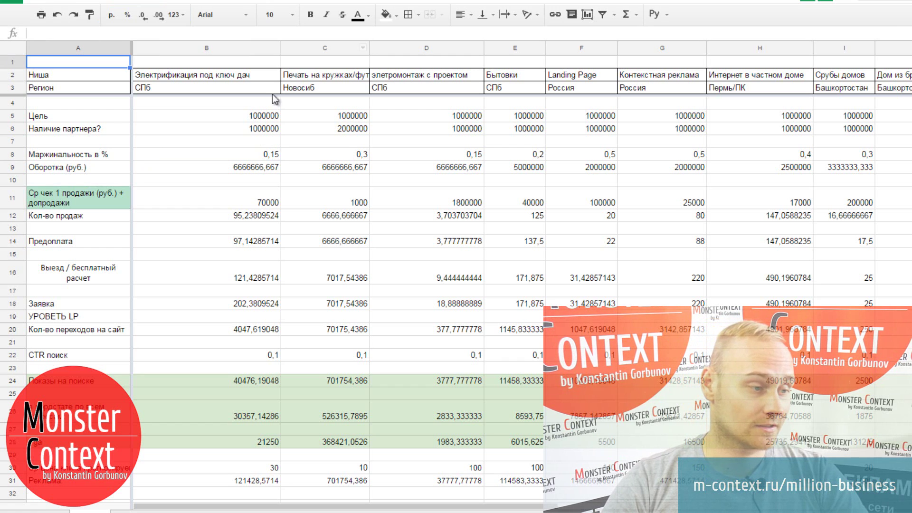
Set the Маржинальность в % value for the Электрификация под ключ дач niche to 0,30.
click(213, 155)
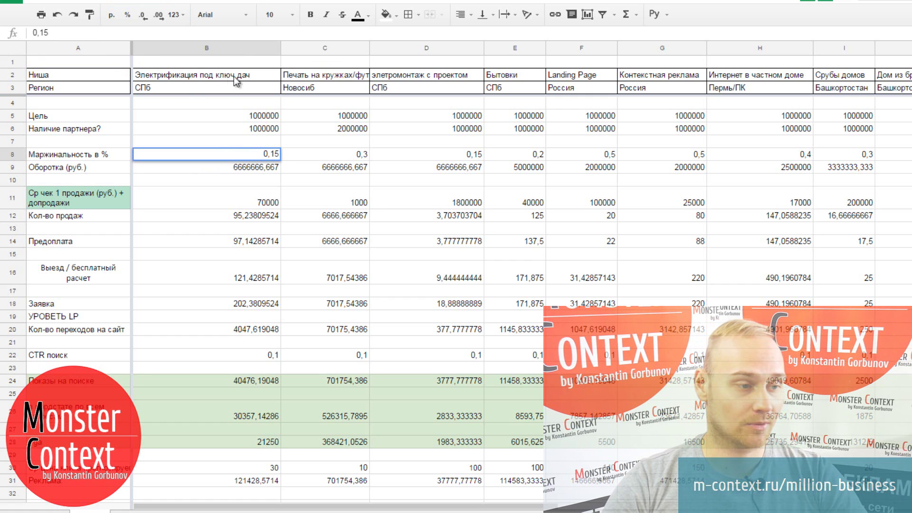
double_click(272, 153)
text(30)
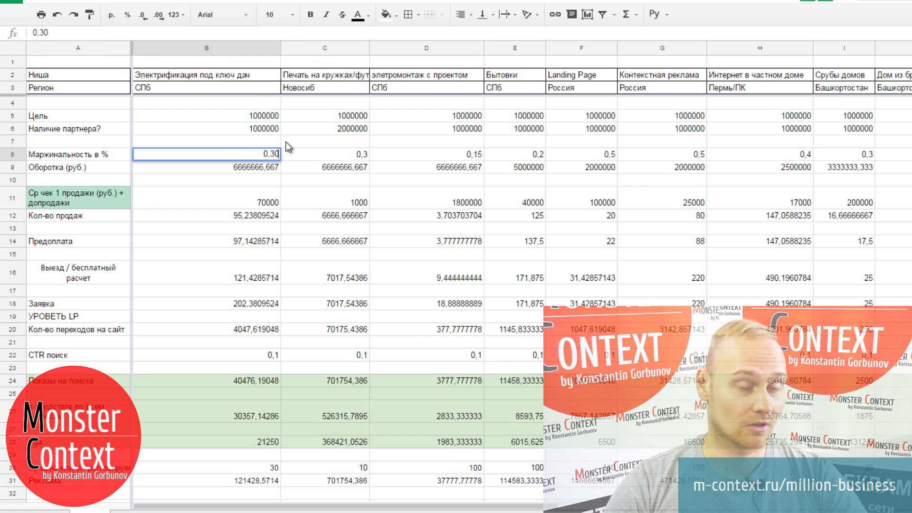
key(Return)
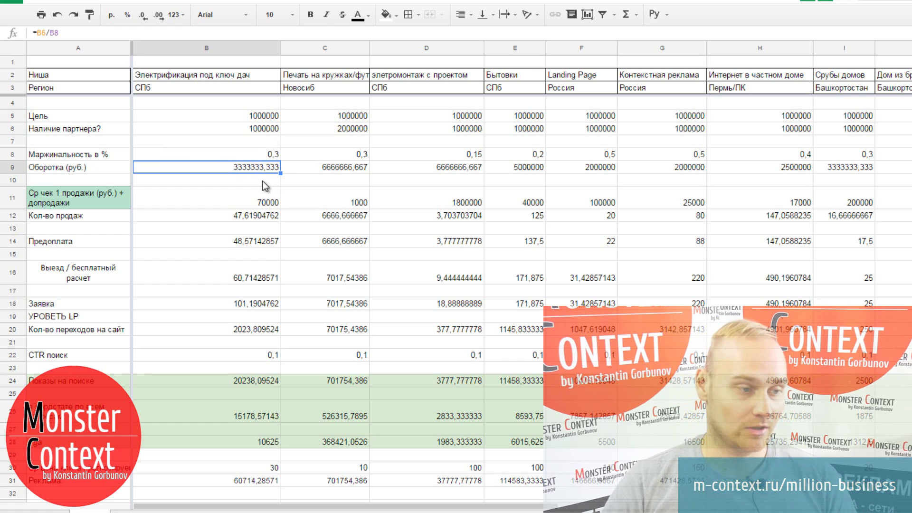
Try a margin of 0,15 for the Электрификация под ключ дач niche and return it to 0,3.
click(279, 153)
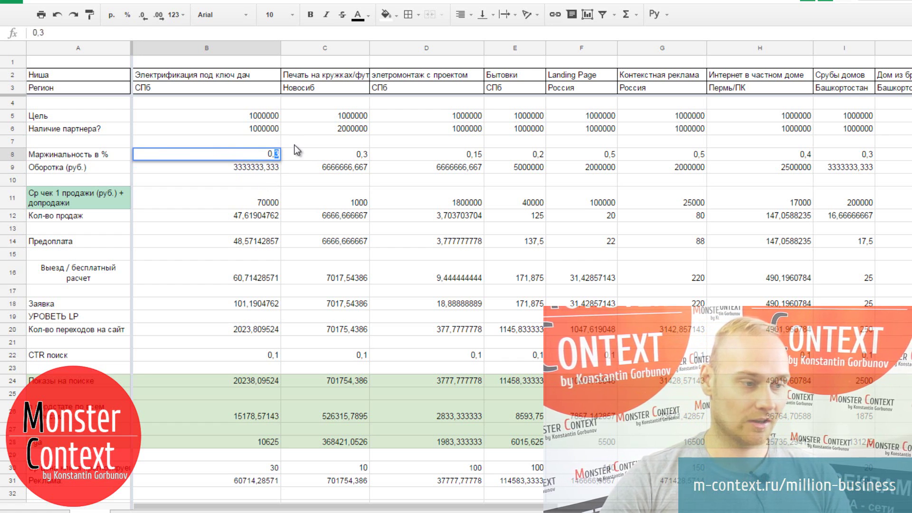
text(0,15)
key(Return)
click(270, 155)
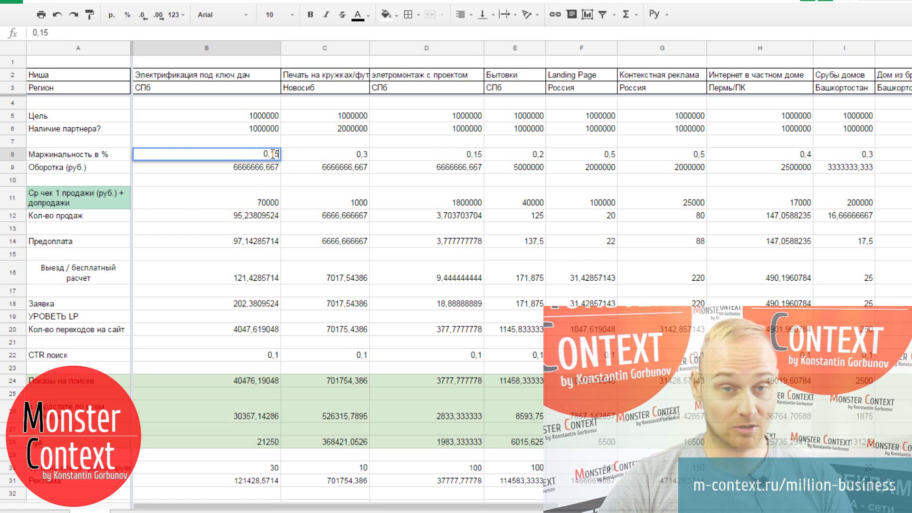
text(0,3)
key(Return)
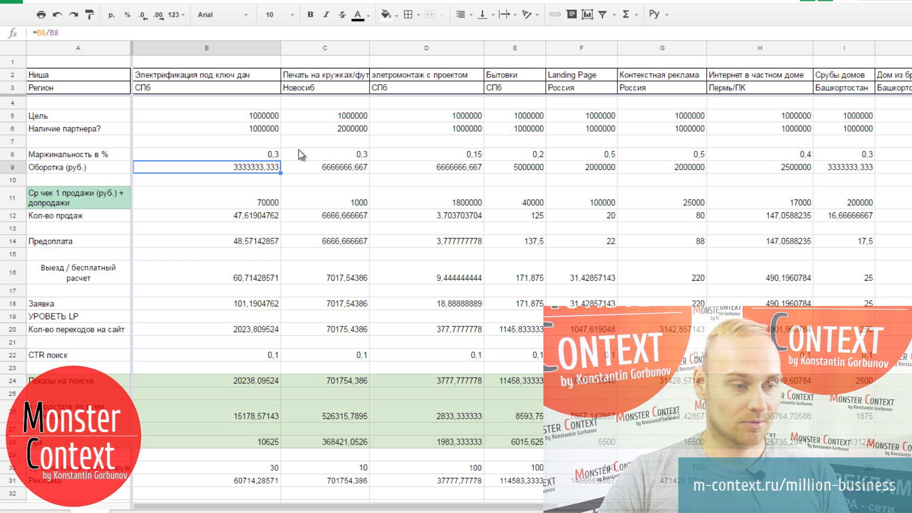
Review the margins across all niches, and check the Оборотка formula and average sale value for Электрификация под ключ дач.
click(438, 156)
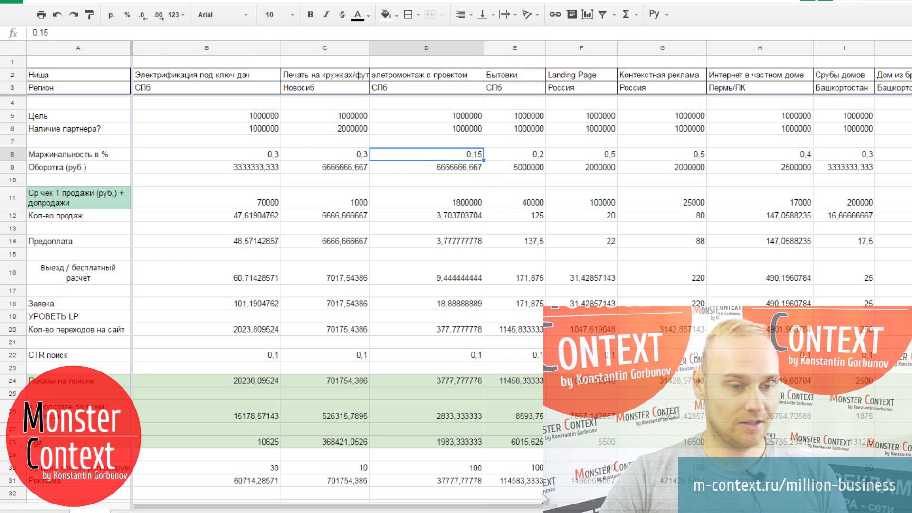
drag(546, 506, 691, 506)
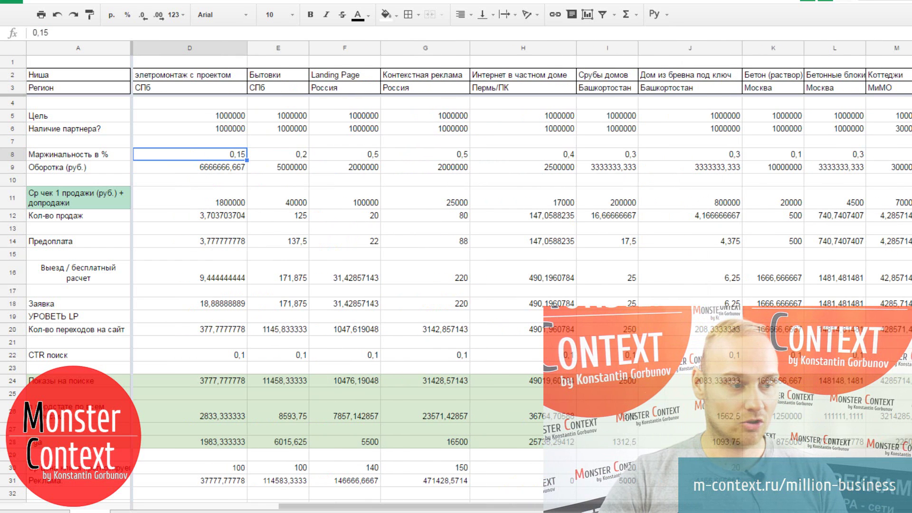
drag(526, 506, 380, 508)
click(243, 170)
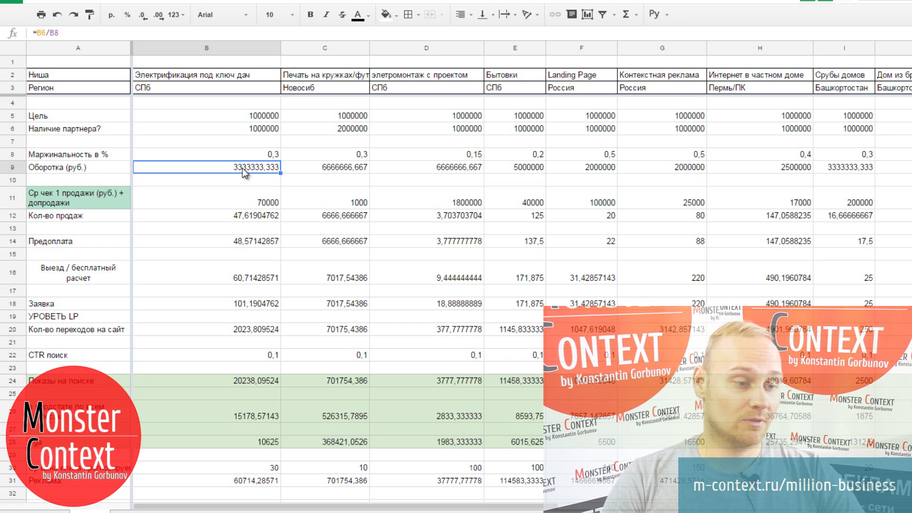
key(Down)
key(Down)
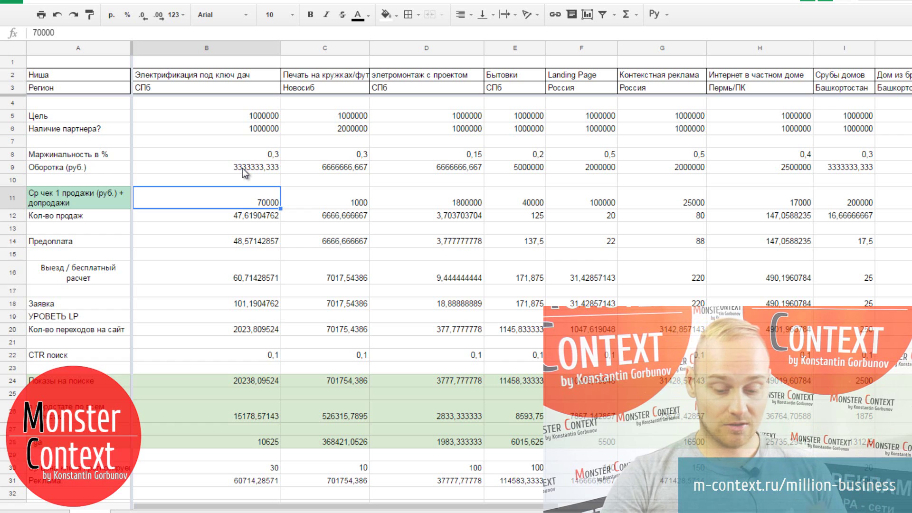
Switch to the Windows calculator, multiply 70000 by 0,3 to work out the profit per sale, and close it.
key(XF86Calculator)
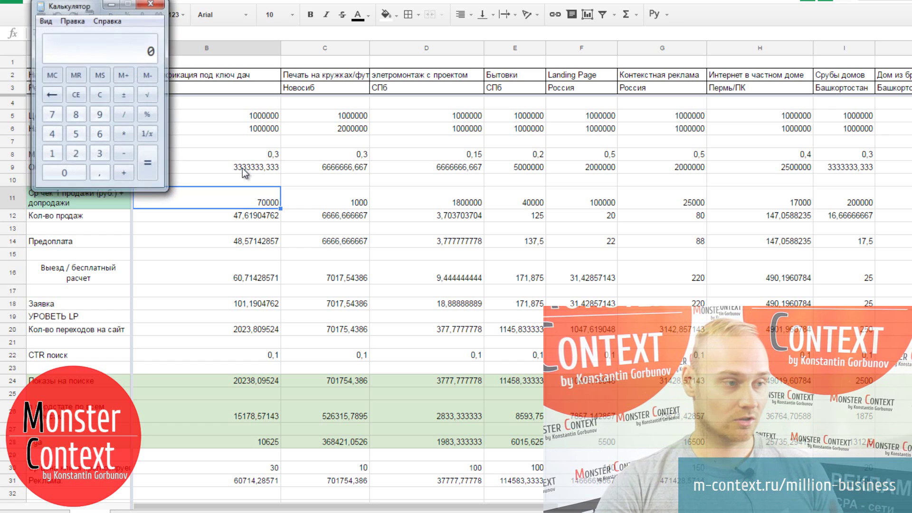
text(70000 * )
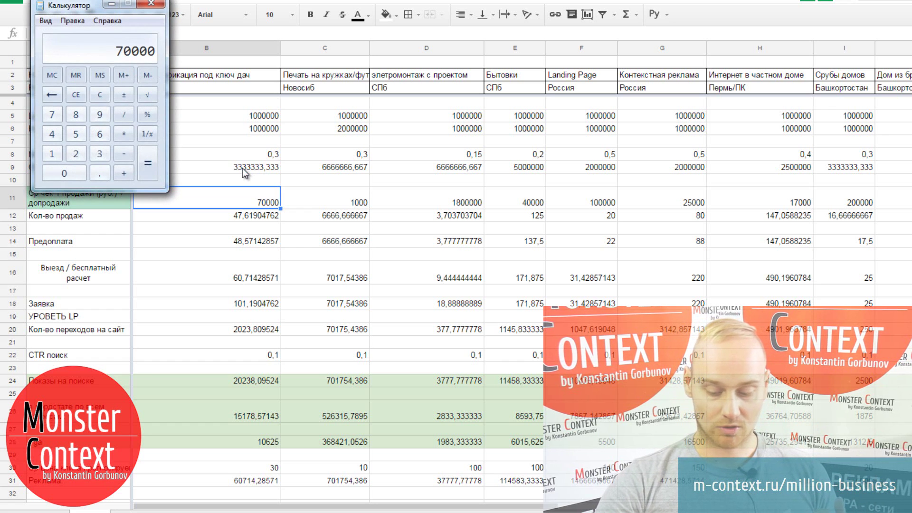
text(0,0)
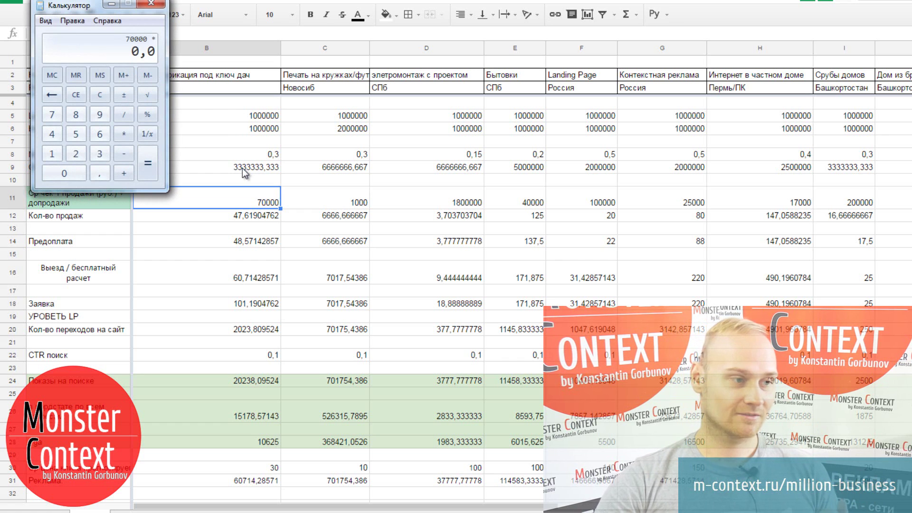
key(BackSpace)
text(3)
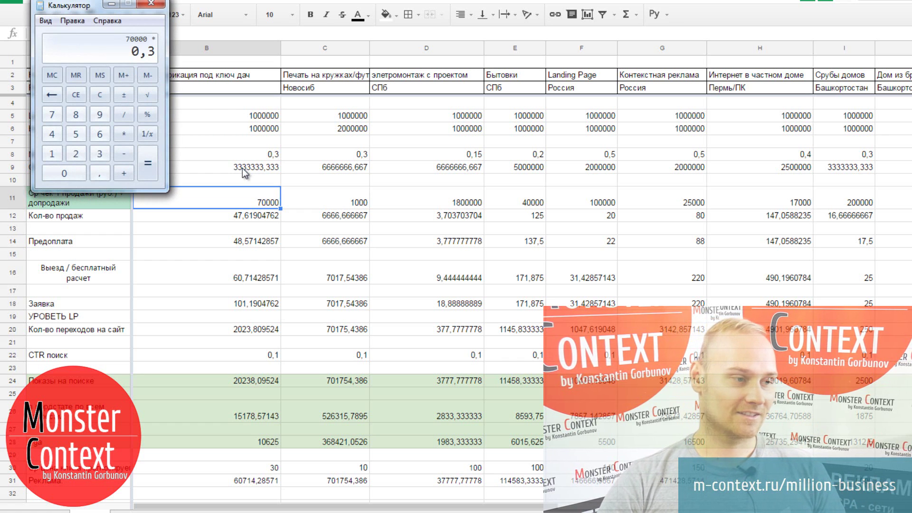
key(Return)
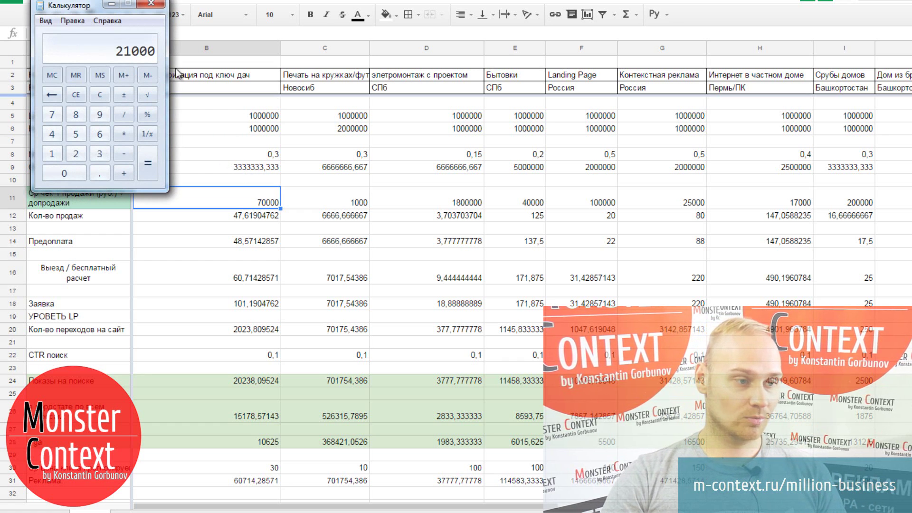
click(151, 4)
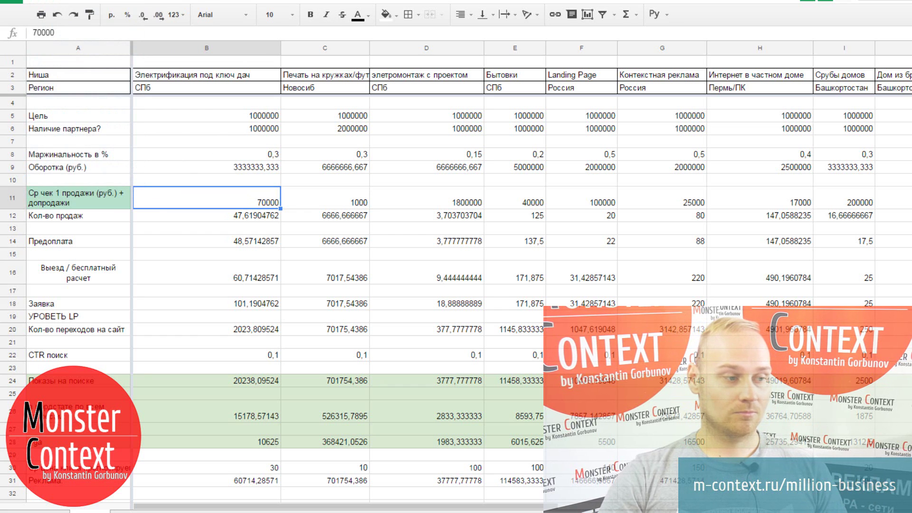
Set the Маржинальность в % value in cell B8 to 0,15.
click(270, 157)
double_click(274, 154)
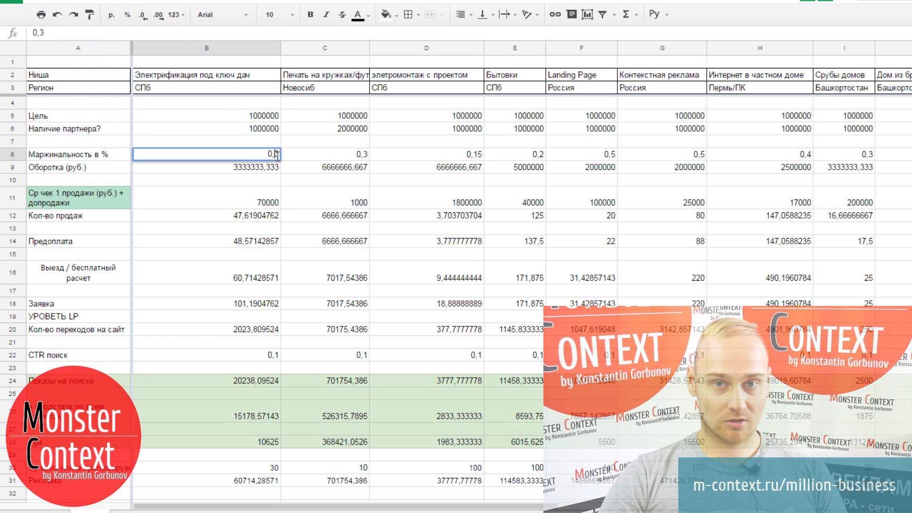
text(15)
key(Return)
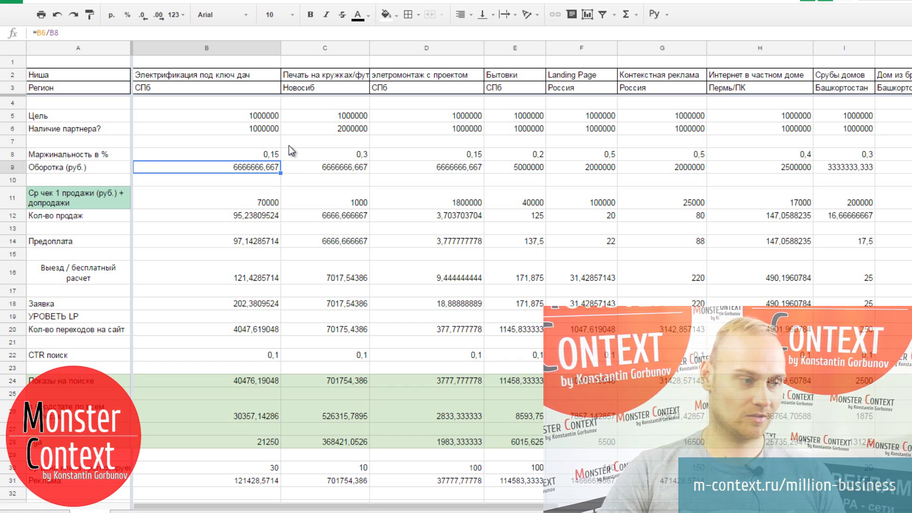
Check the average sale value and the Оборотка and Кол-во продаж formulas for the Электрификация под ключ дач niche.
click(271, 188)
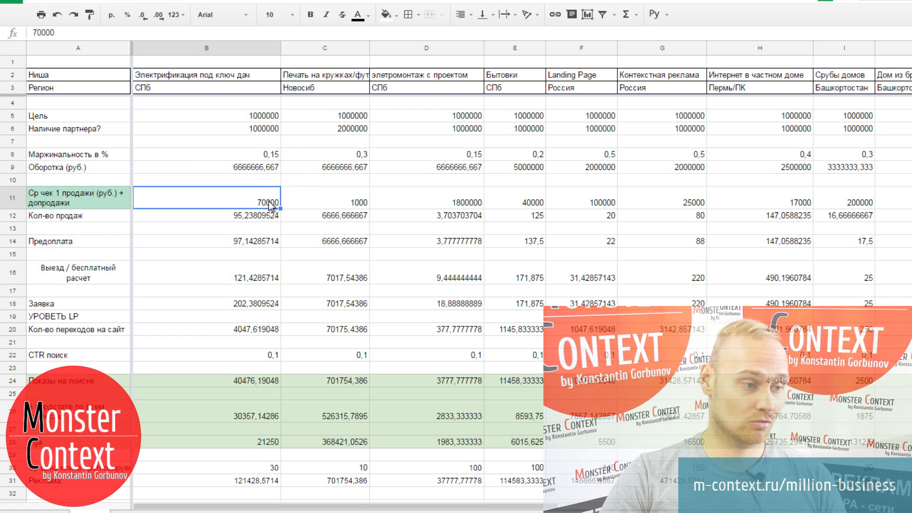
click(250, 167)
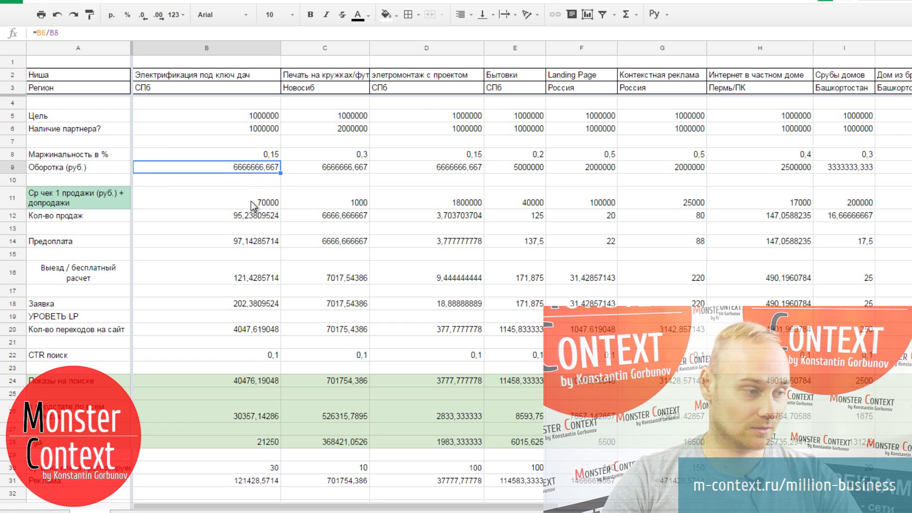
click(237, 219)
scroll(264, 222, down, 1)
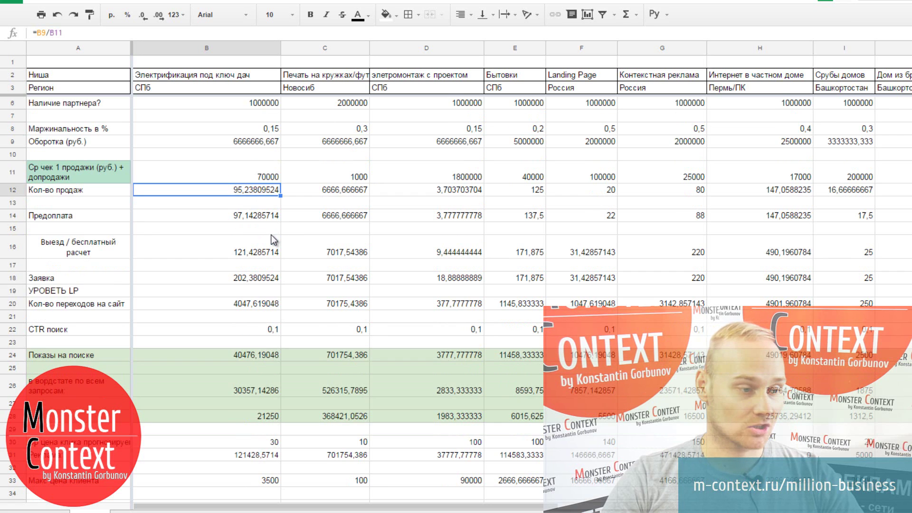
scroll(261, 221, up, 1)
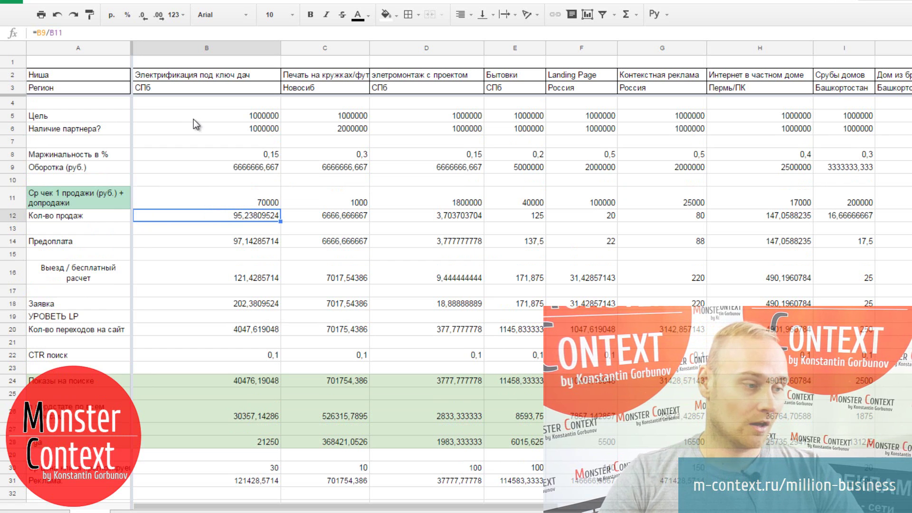
click(110, 213)
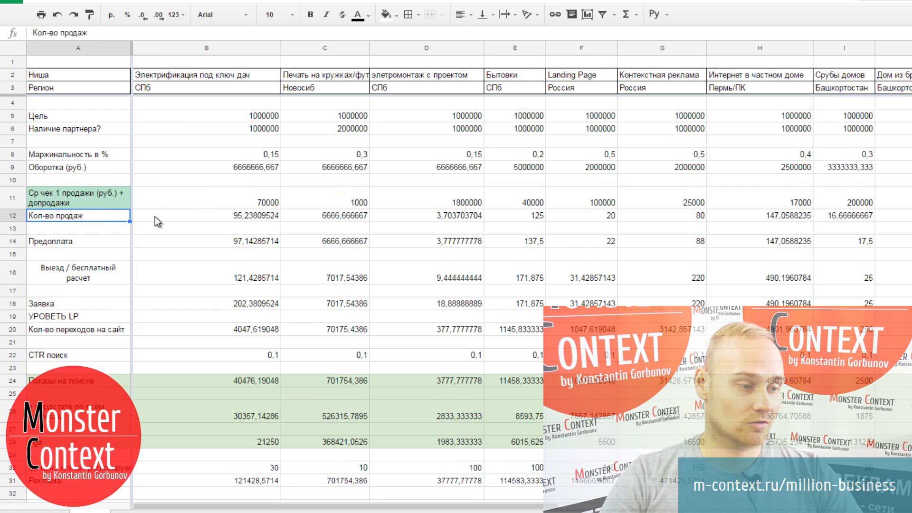
click(155, 217)
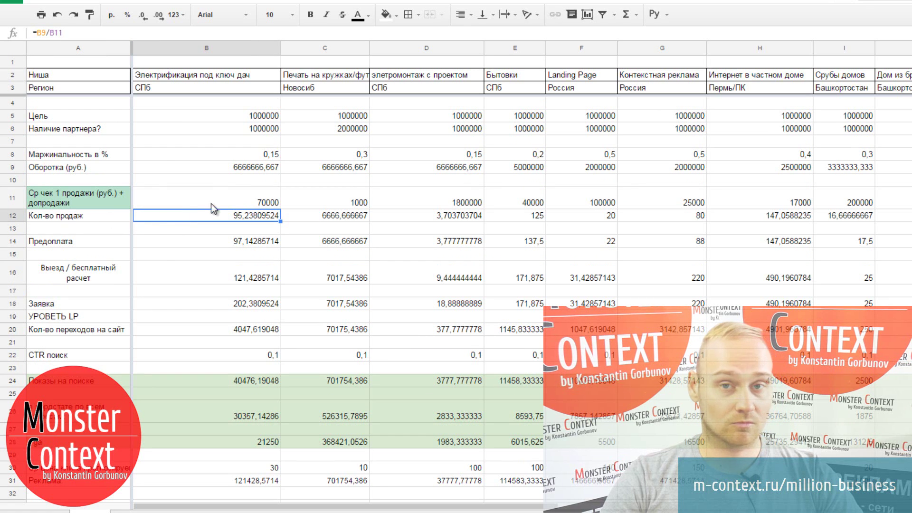
click(224, 167)
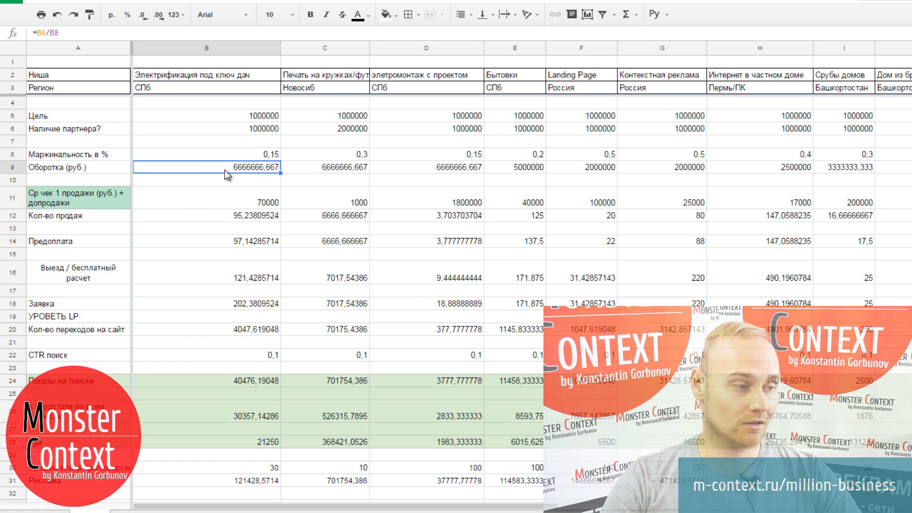
click(232, 217)
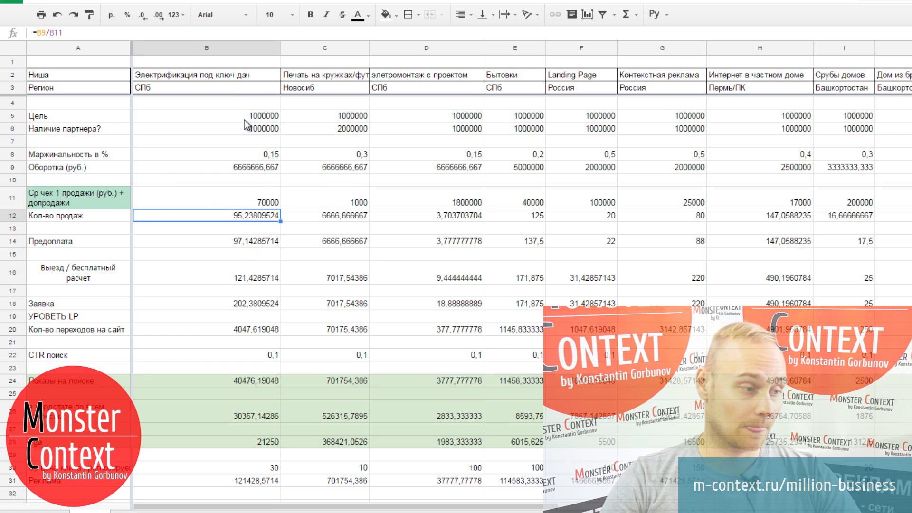
Examine the Предоплата row and its formula in B14 for the Электрификация под ключ дач niche.
click(229, 243)
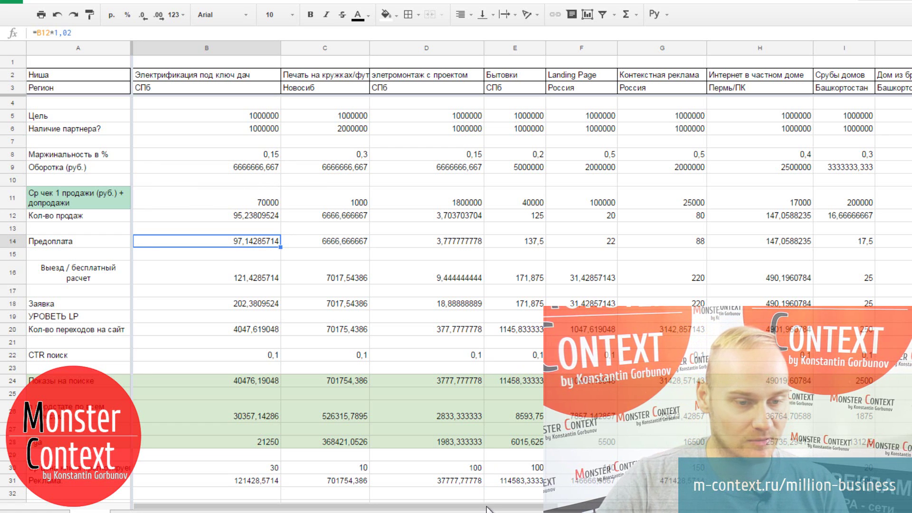
scroll(333, 237, right, 2)
scroll(515, 510, left, 2)
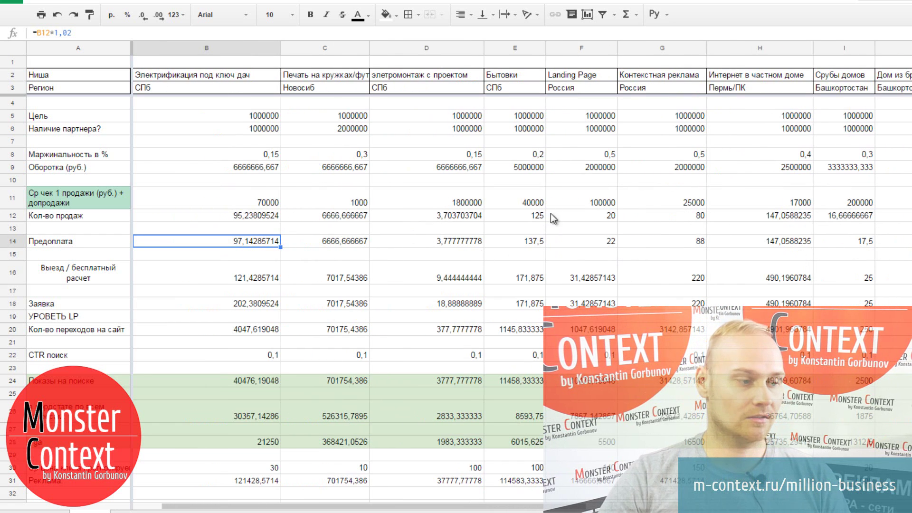
click(92, 243)
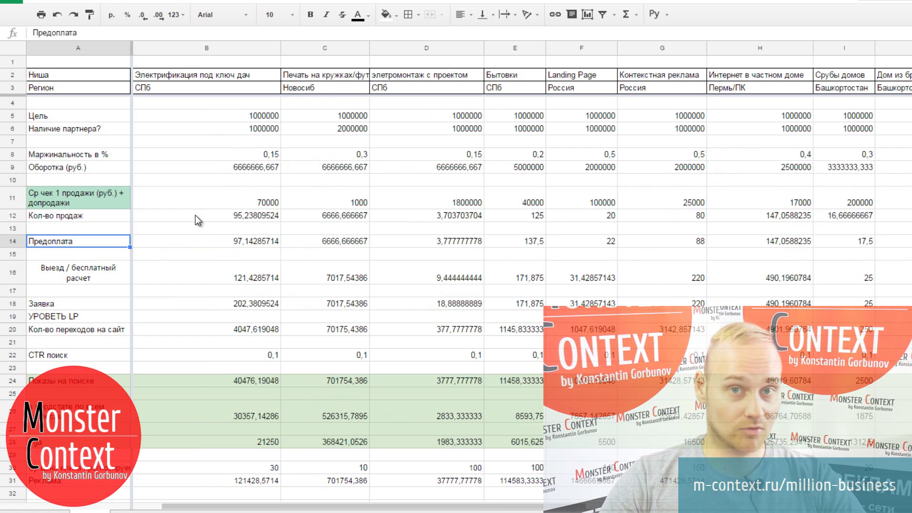
click(183, 244)
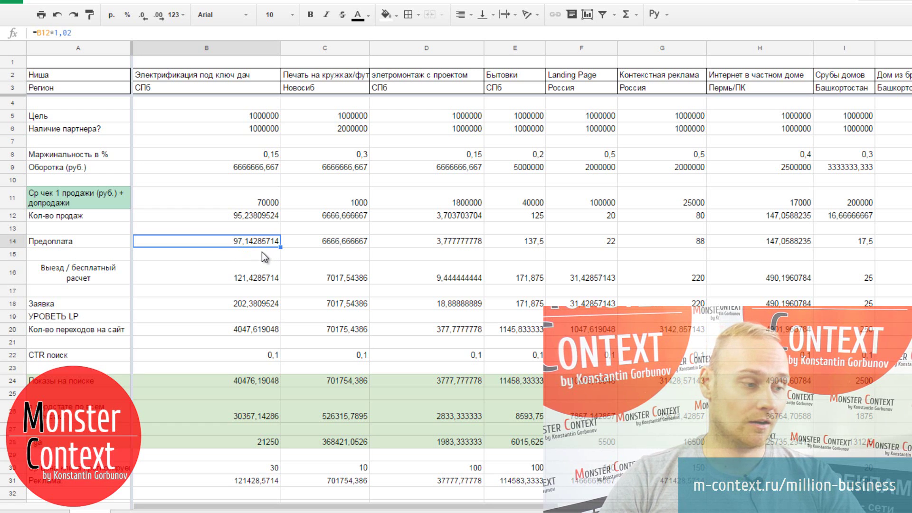
shift+click(87, 244)
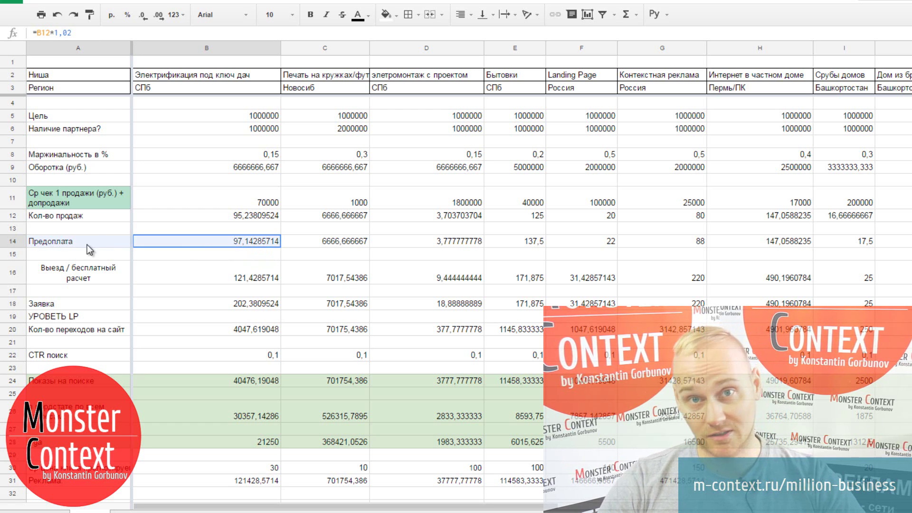
click(87, 244)
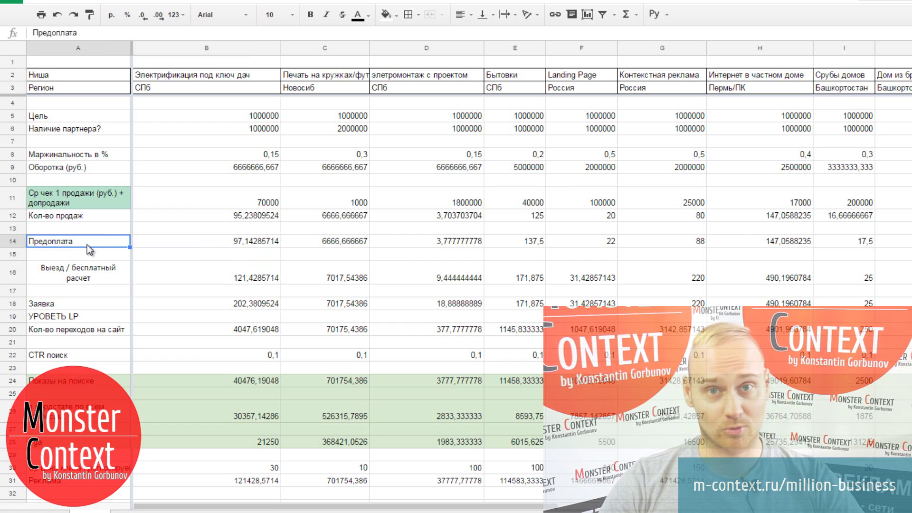
Examine the Выезд / бесплатный расчет row and its formula in B16.
click(212, 277)
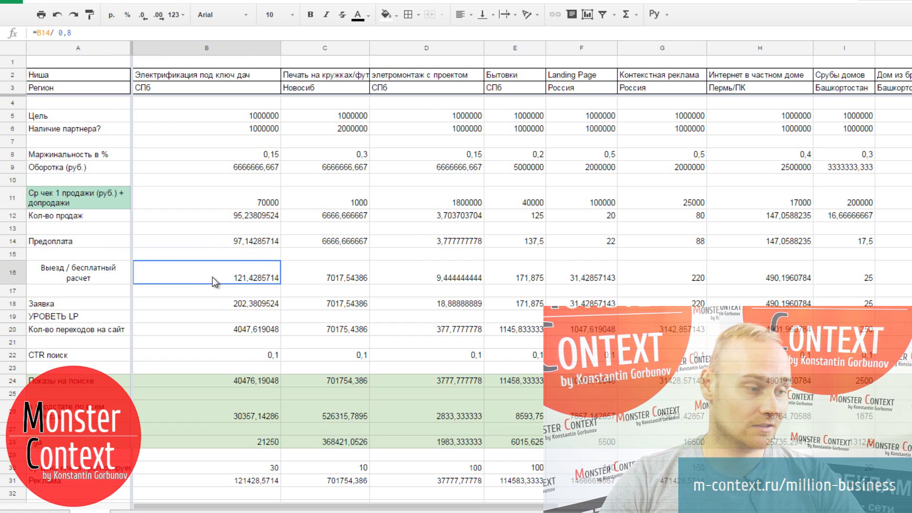
click(98, 275)
shift+click(182, 273)
click(230, 277)
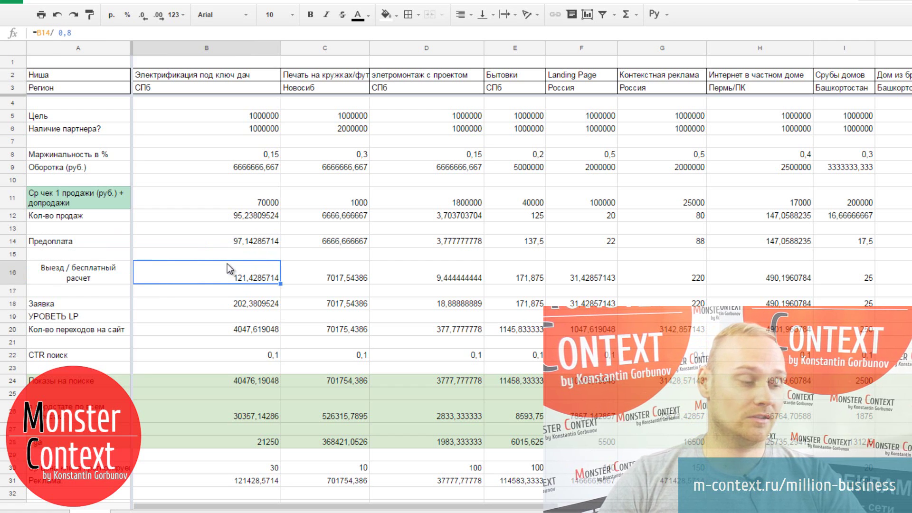
click(99, 276)
shift+click(177, 273)
click(180, 273)
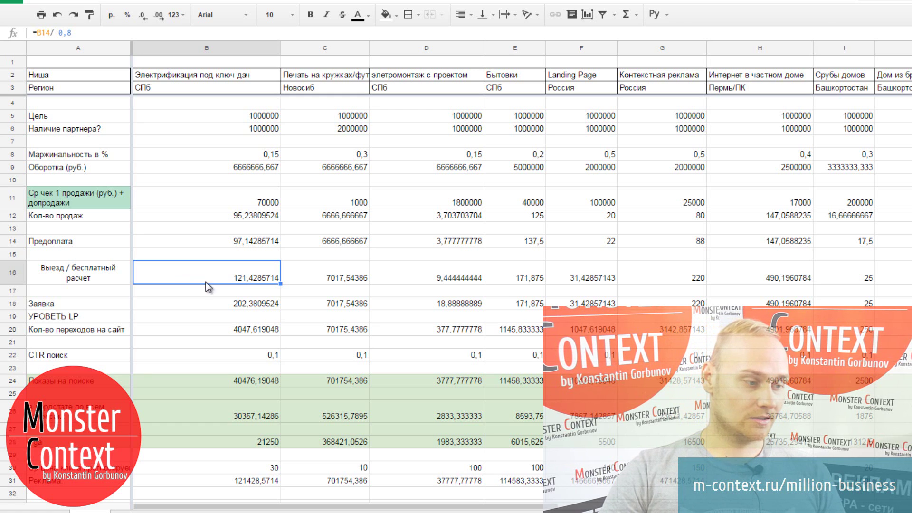
Examine the Заявка formula in B18, and review column B from the goal down to CTR поиск.
click(205, 302)
click(101, 301)
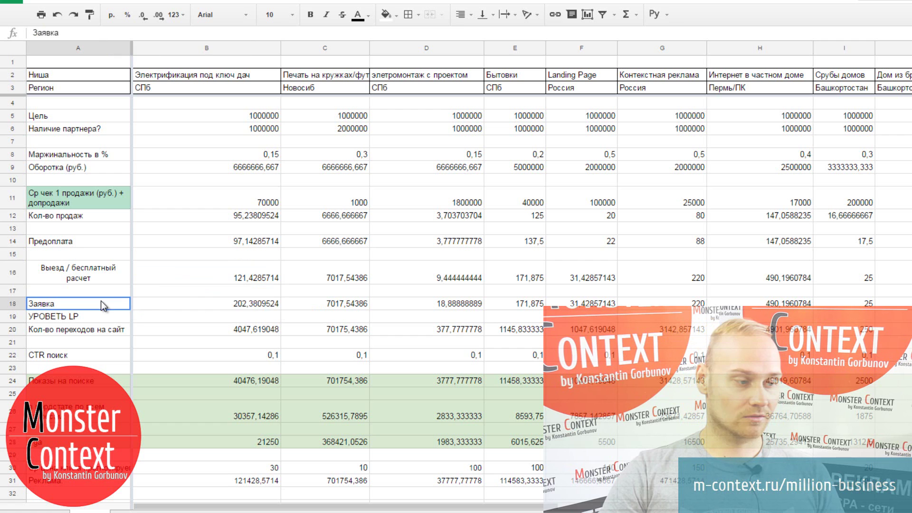
click(170, 305)
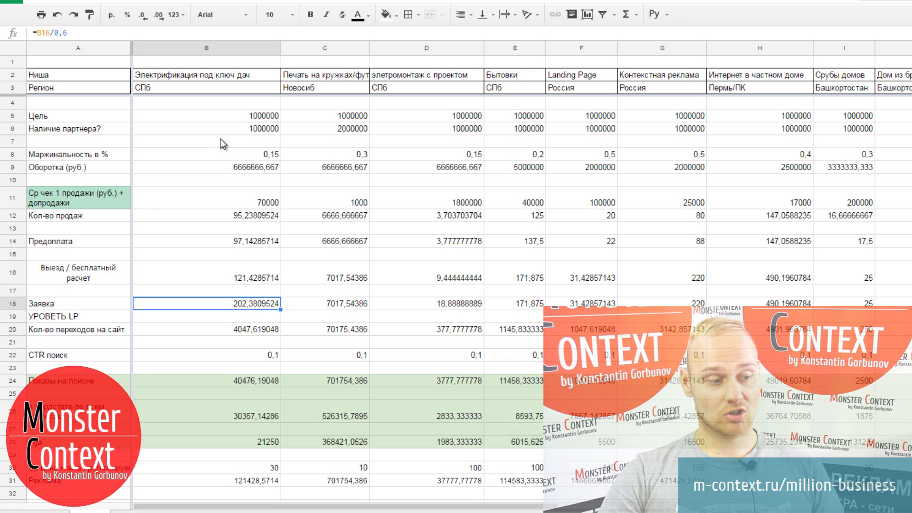
drag(218, 102, 217, 358)
click(217, 358)
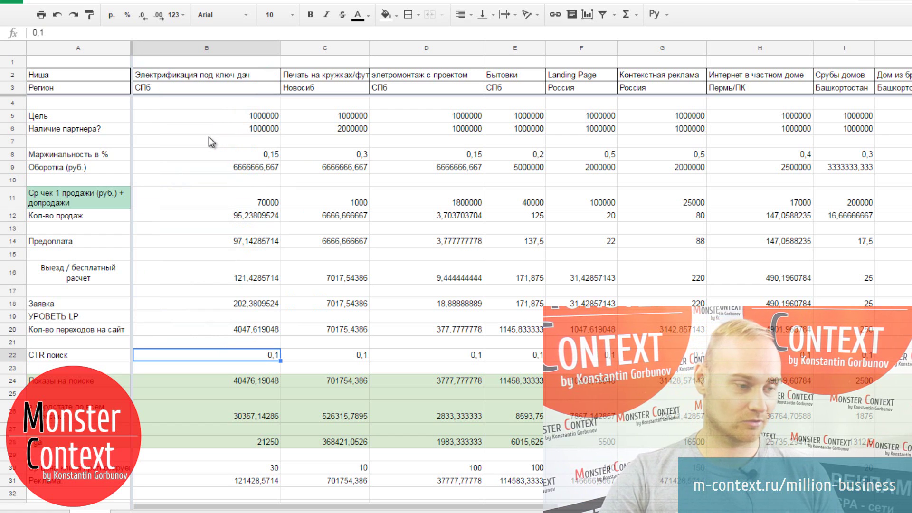
Examine the Кол-во переходов на сайт formula in B20 together with the УРОВЕТЬ LP row label.
click(212, 329)
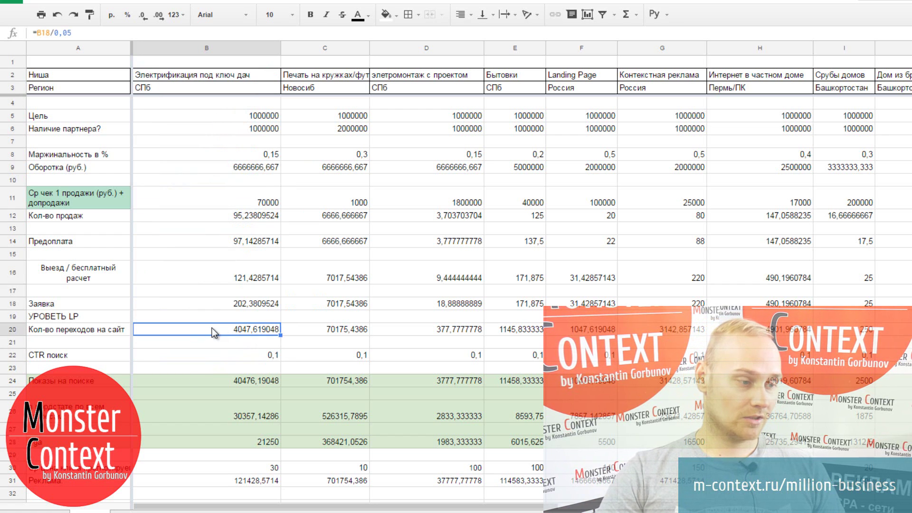
click(85, 318)
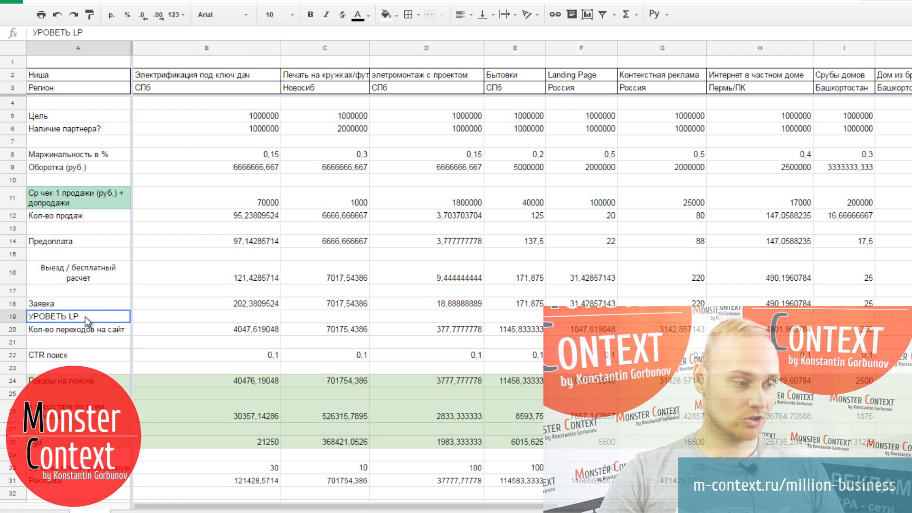
click(201, 332)
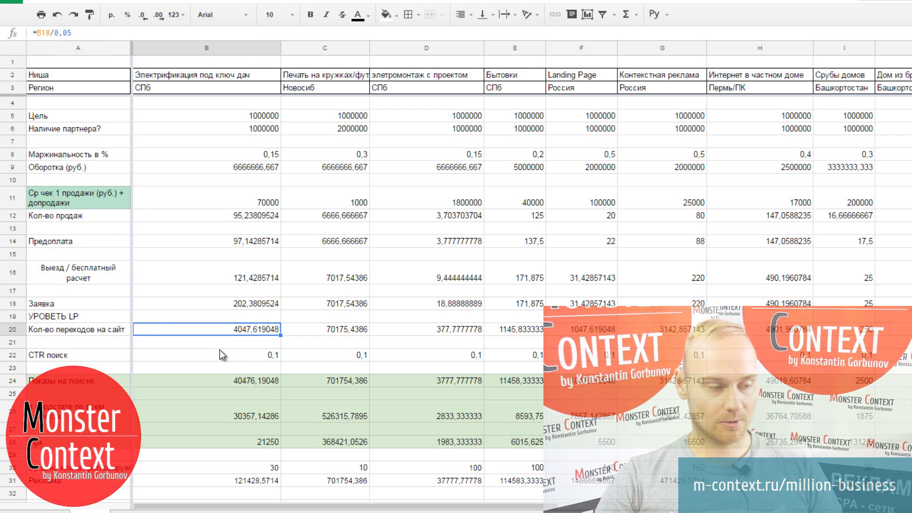
scroll(219, 354, down, 1)
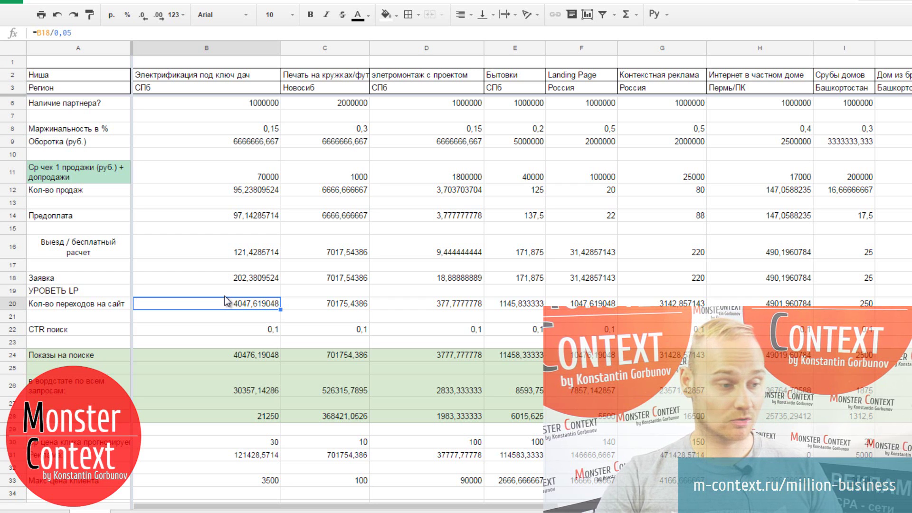
Compare the Заявка and Кол-во переходов на сайт formulas in column B, highlighting the 0,05 divisor in B20 without changing it.
click(226, 281)
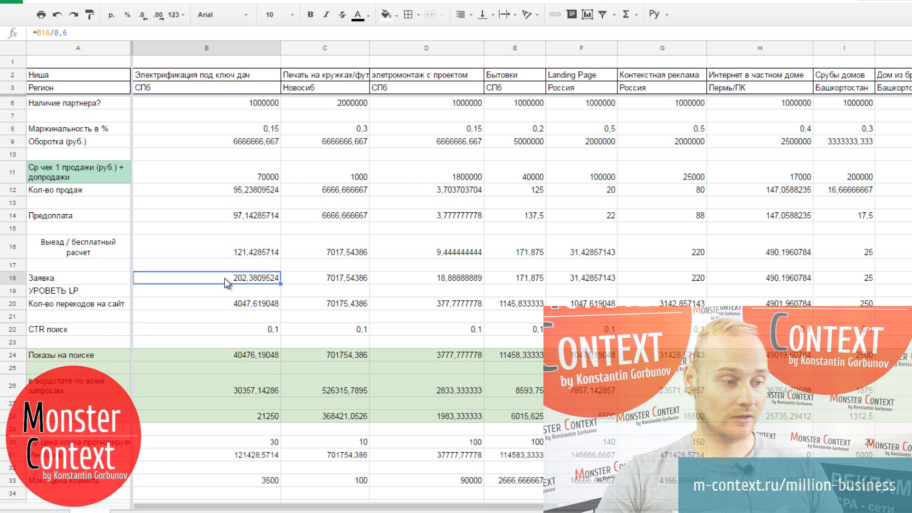
click(236, 306)
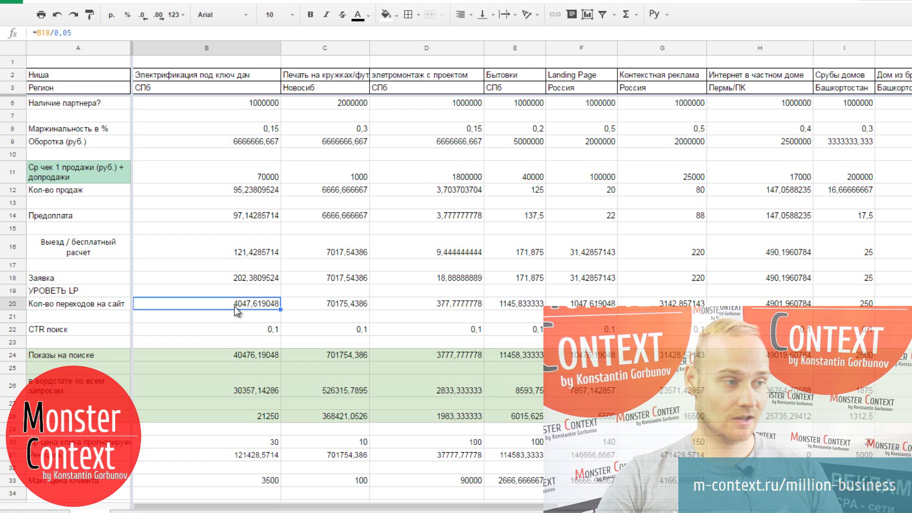
double_click(59, 33)
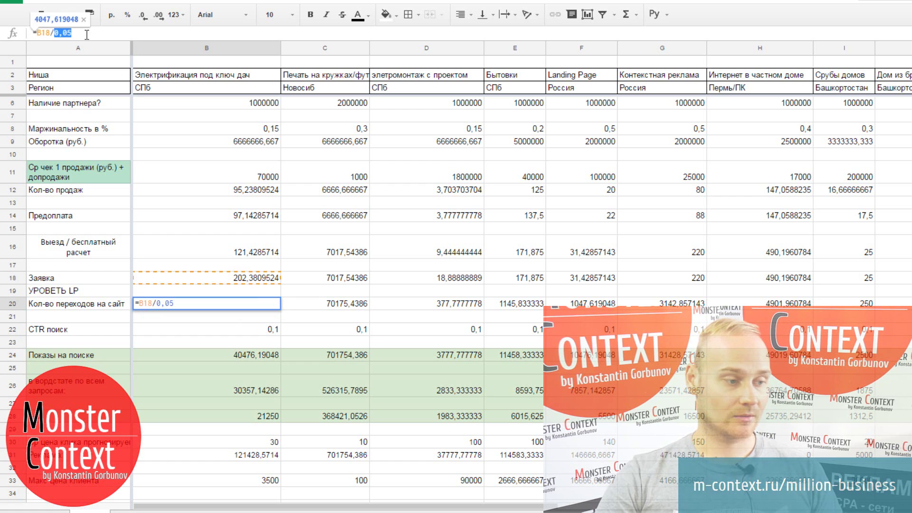
key(Escape)
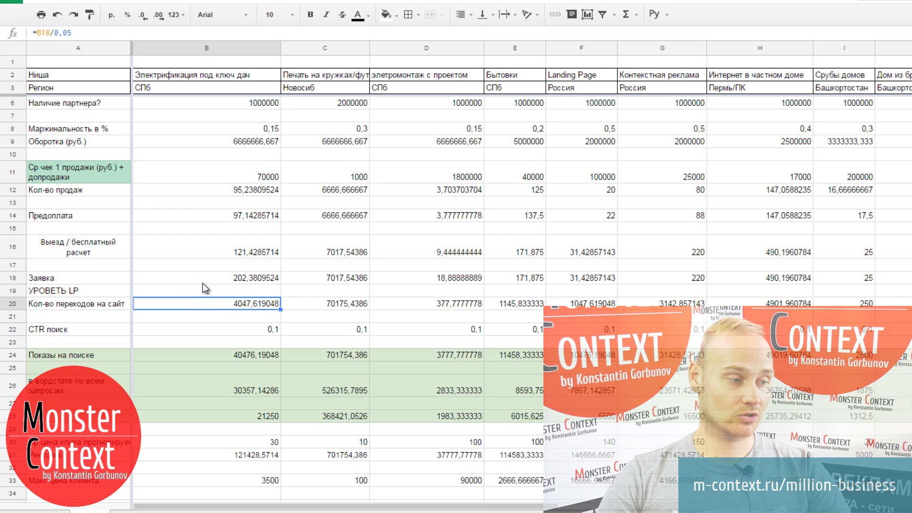
click(202, 282)
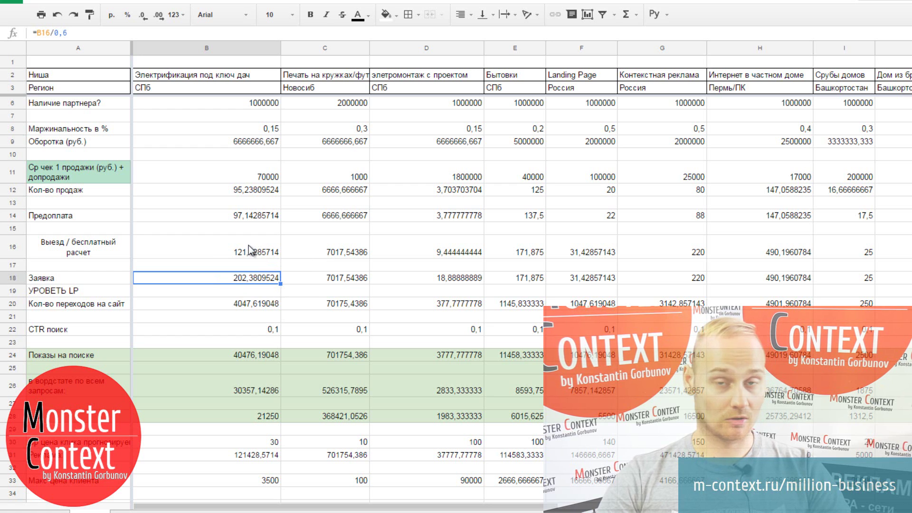
click(229, 304)
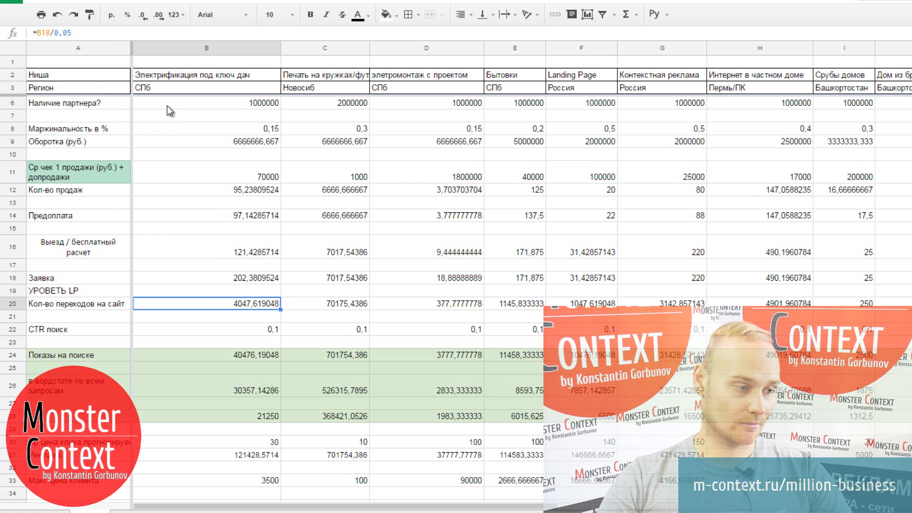
Check the CTR поиск value in B22 and how the Показы на поиске formula in B24 draws on it and the site visits.
scroll(268, 269, down, 1)
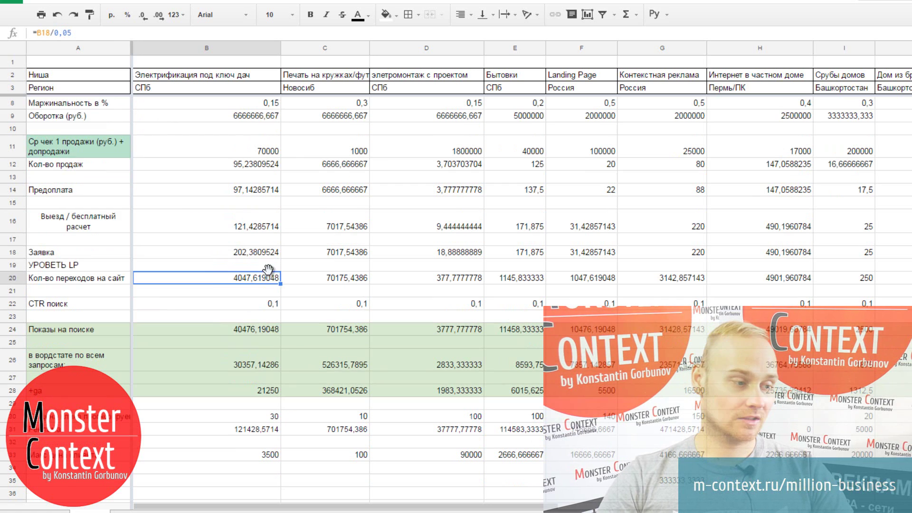
click(236, 303)
drag(93, 305, 180, 307)
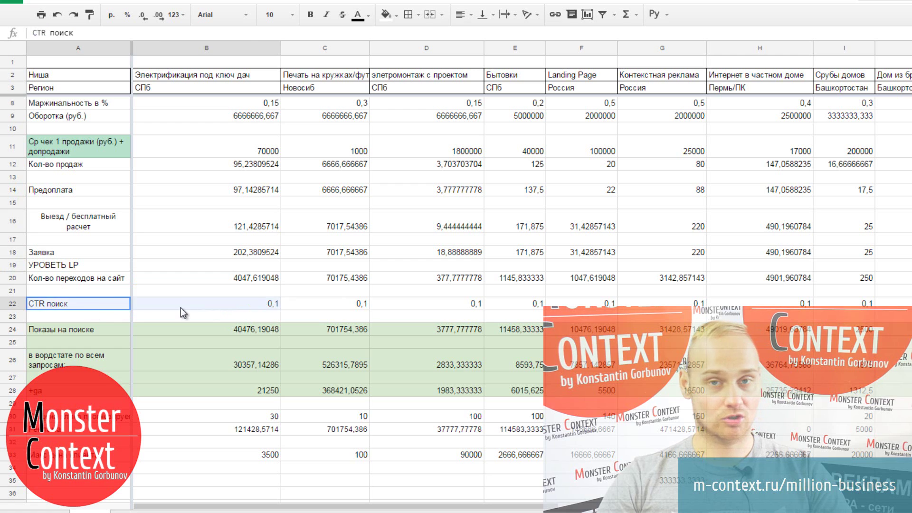
click(180, 307)
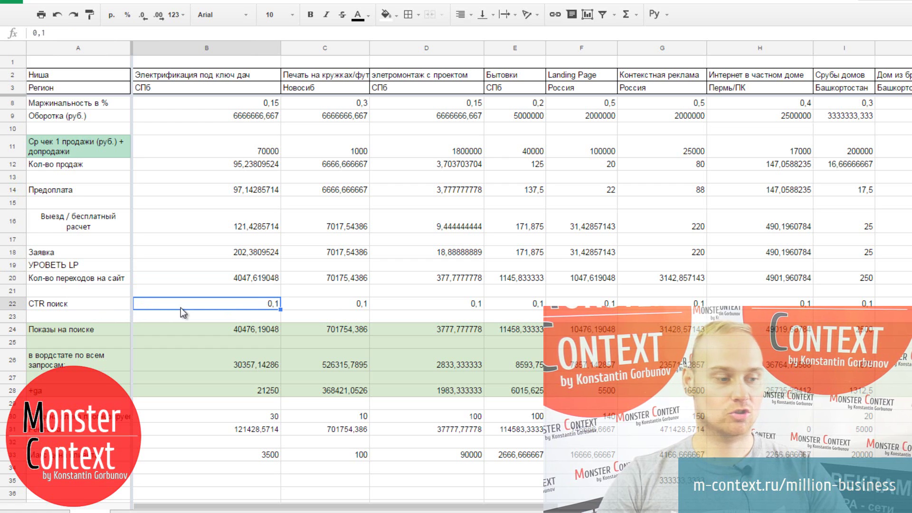
click(189, 278)
scroll(207, 287, down, 1)
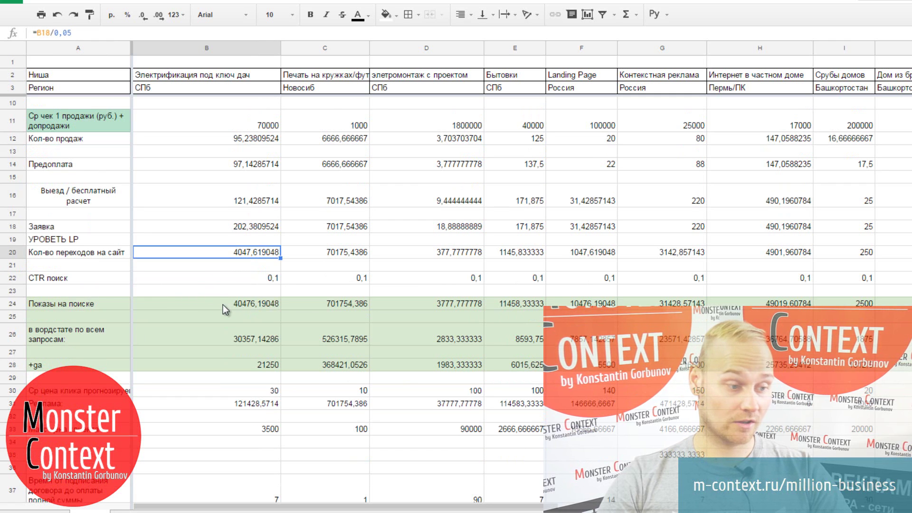
click(224, 304)
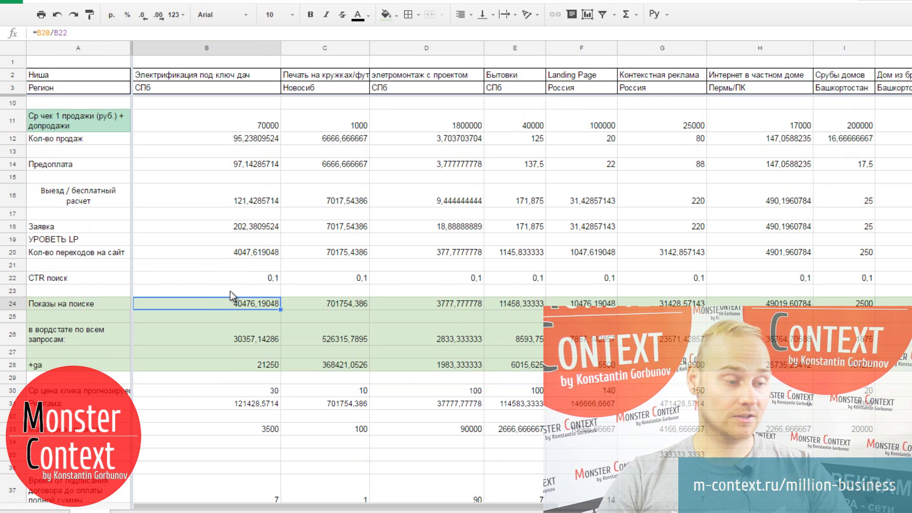
Examine the в вордстате по всем запросам formula in B26, and review how it follows from the column B rows above.
scroll(229, 291, down, 3)
scroll(231, 287, up, 1)
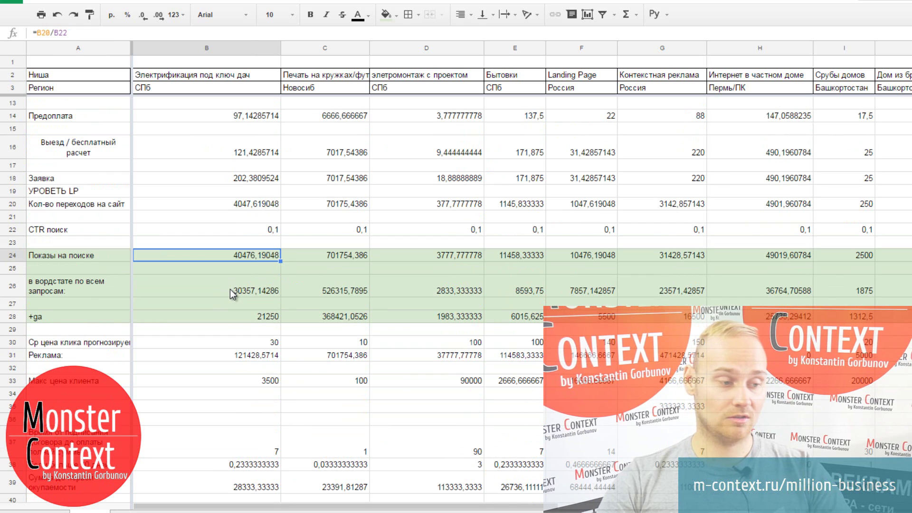
click(235, 294)
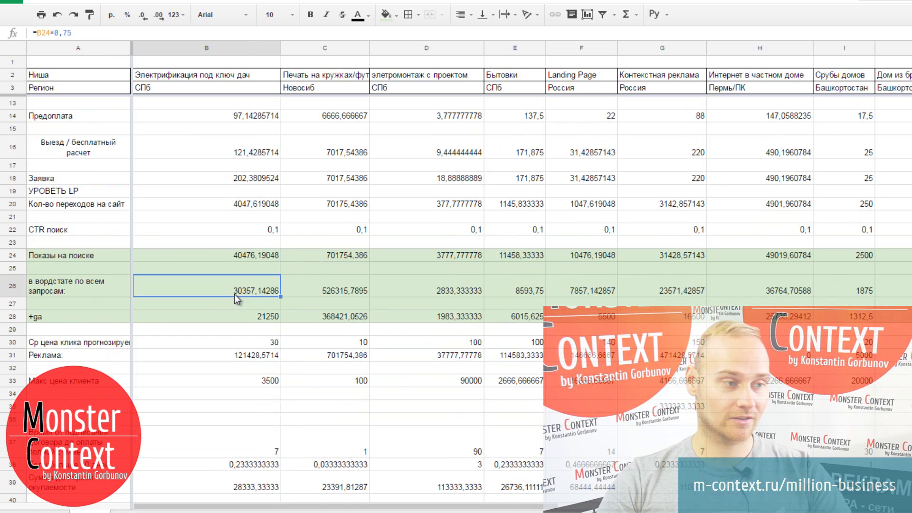
scroll(234, 295, up, 3)
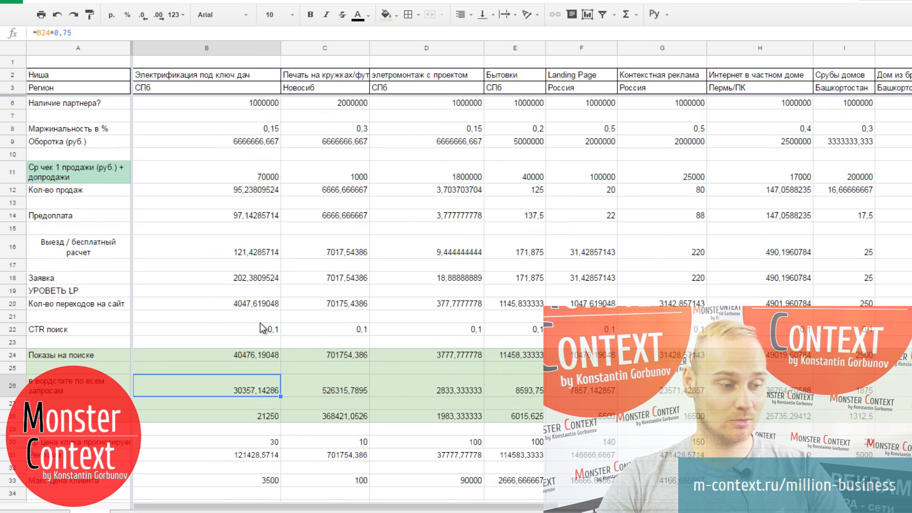
scroll(247, 322, down, 1)
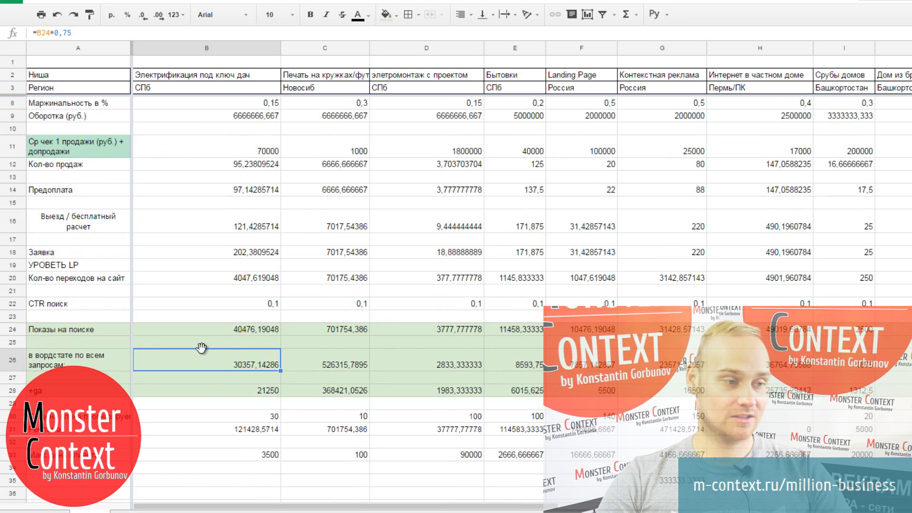
scroll(221, 285, up, 2)
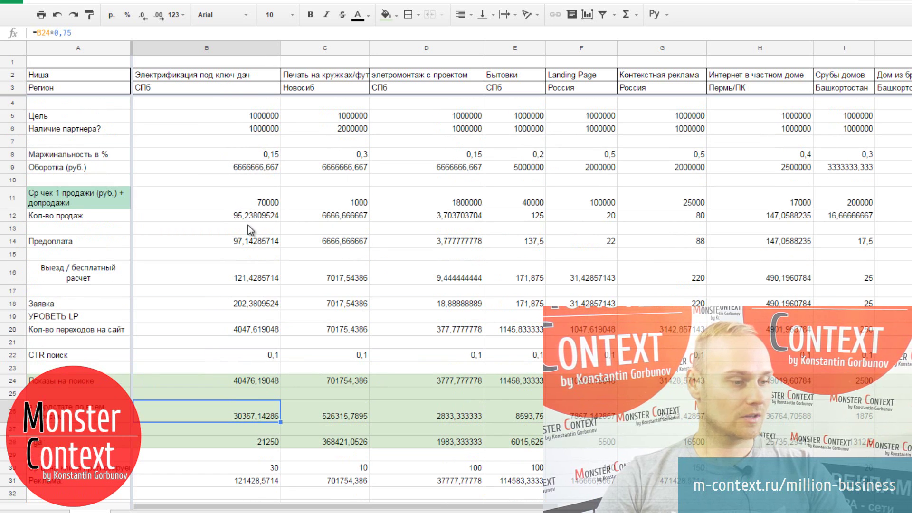
scroll(200, 196, down, 3)
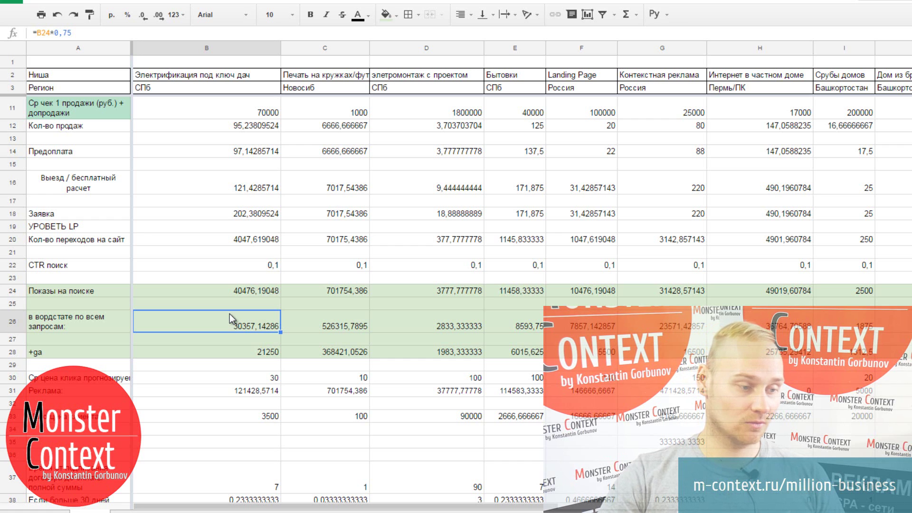
Compare the +ga formula in B28 with the Wordstat formula in B26.
click(258, 353)
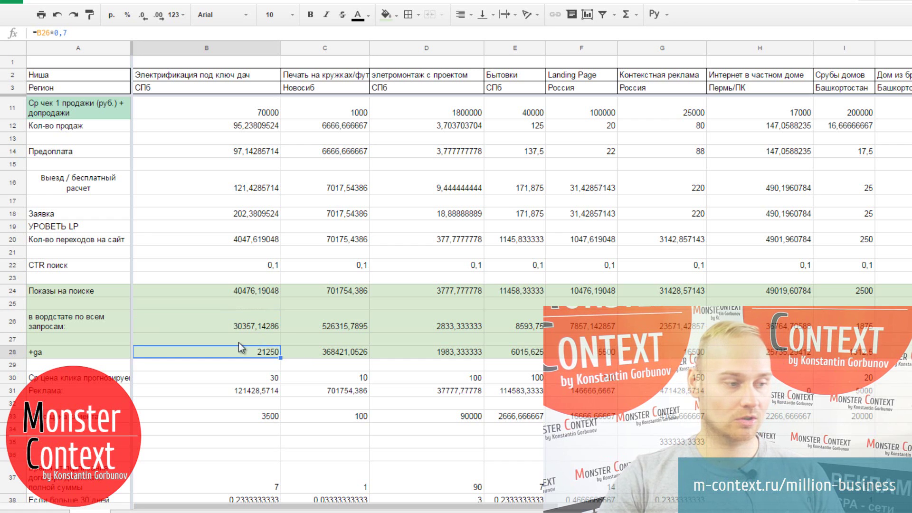
click(244, 318)
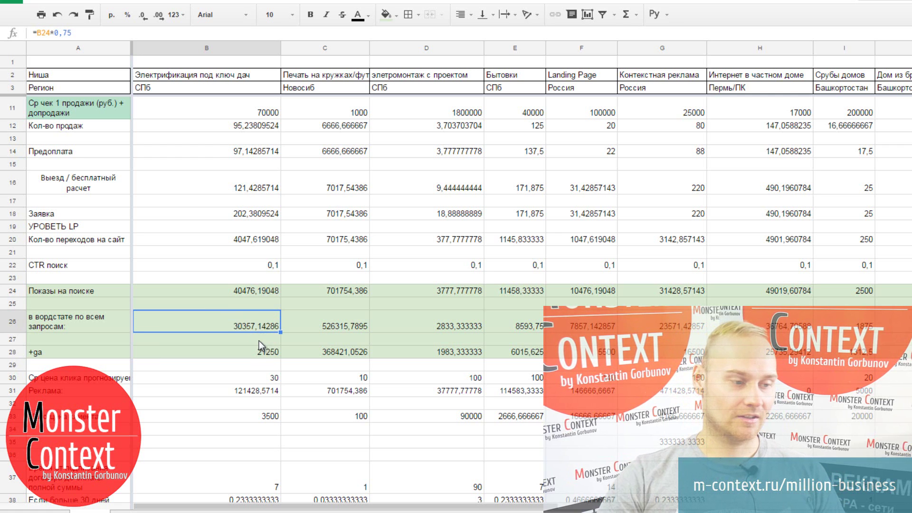
scroll(270, 370, down, 1)
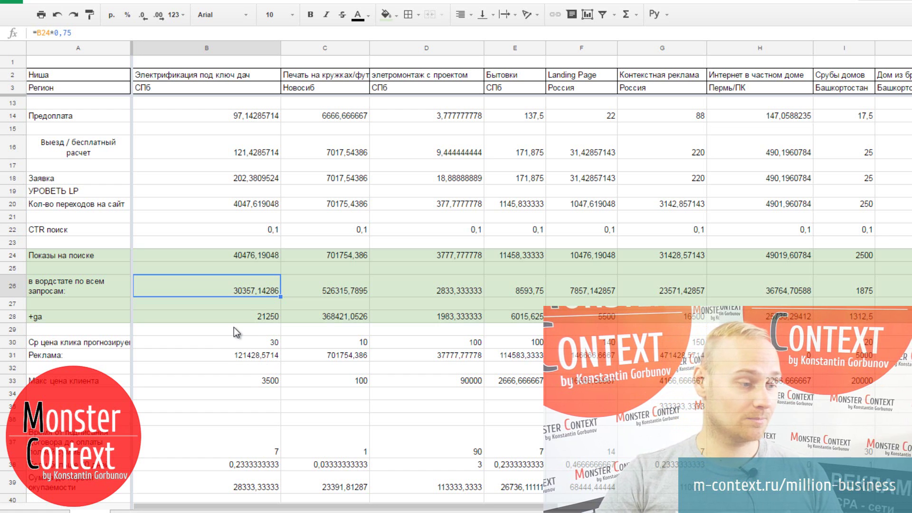
From the forecast click price in B30, switch to Yandex Wordstat, copy the query электричество на дачу, and open the Yandex Direct budget forecast.
click(253, 345)
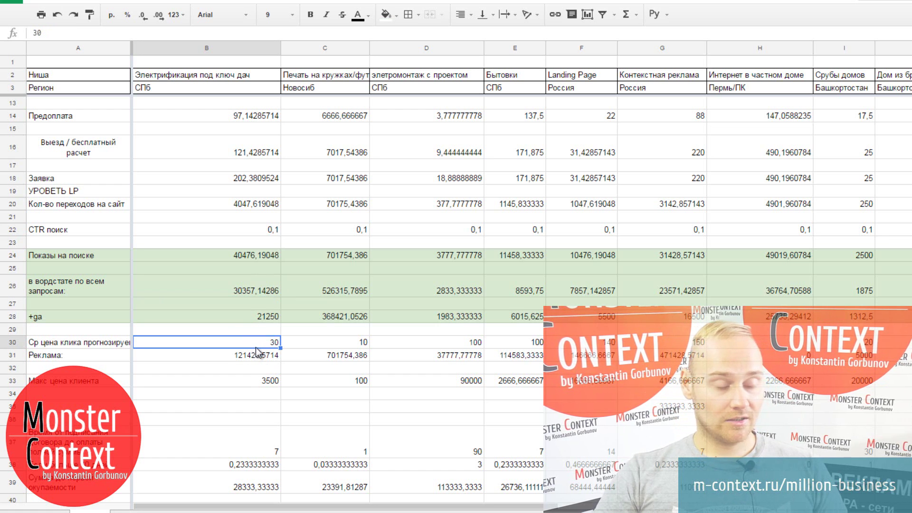
key(alt+Tab)
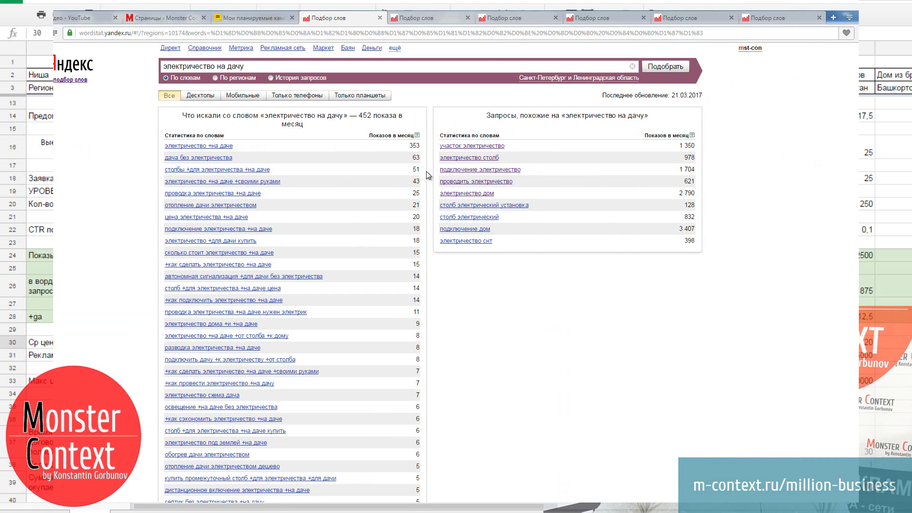
triple_click(286, 66)
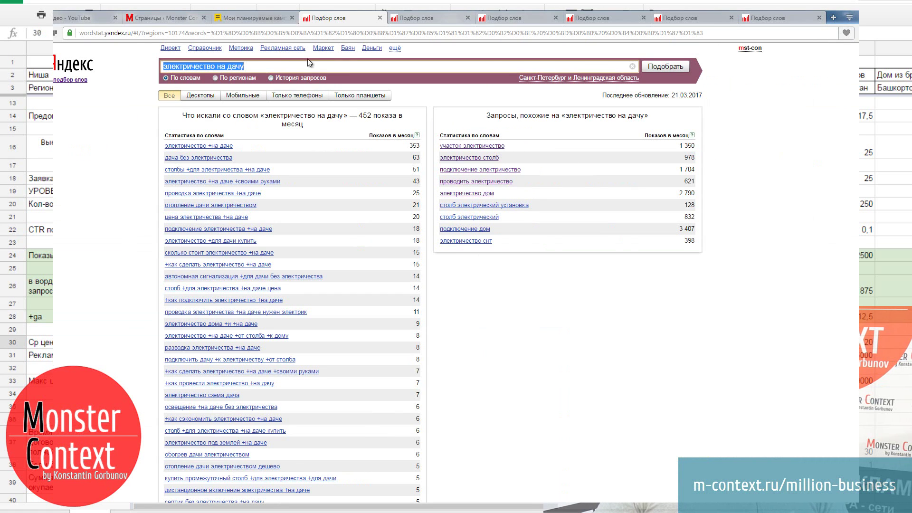
click(247, 19)
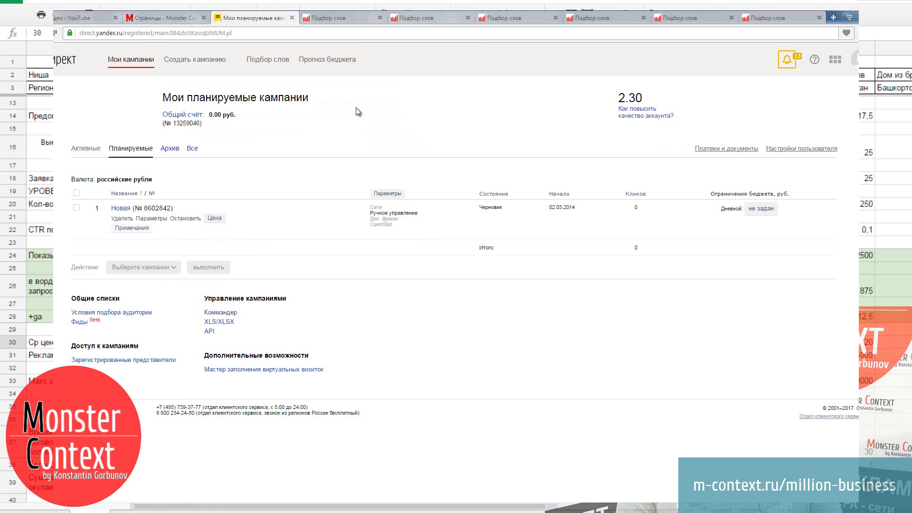
click(320, 60)
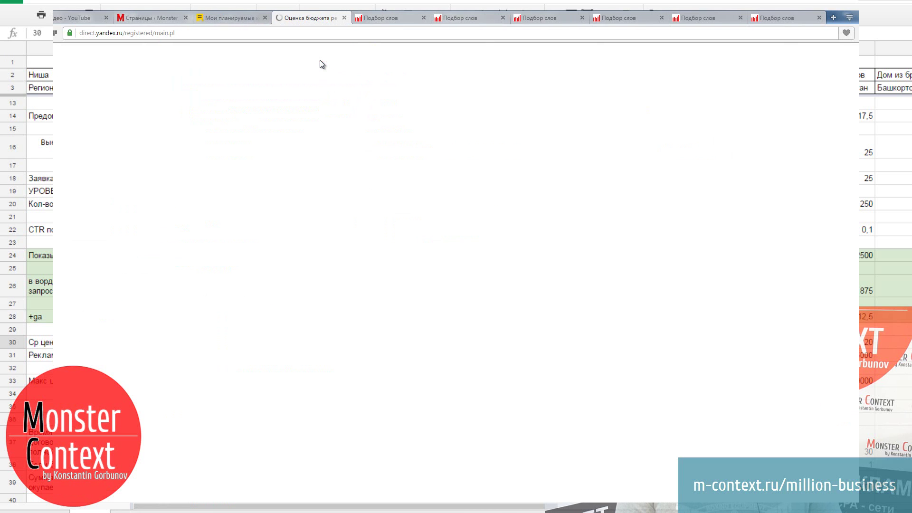
Enter электричество на дачу as the key phrase and set the display region to Санкт-Петербург и область.
click(319, 307)
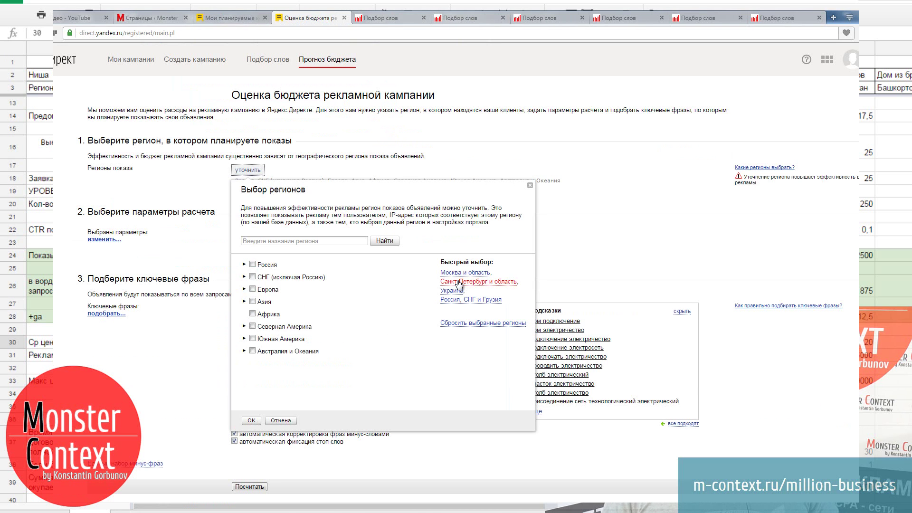
click(459, 284)
click(252, 421)
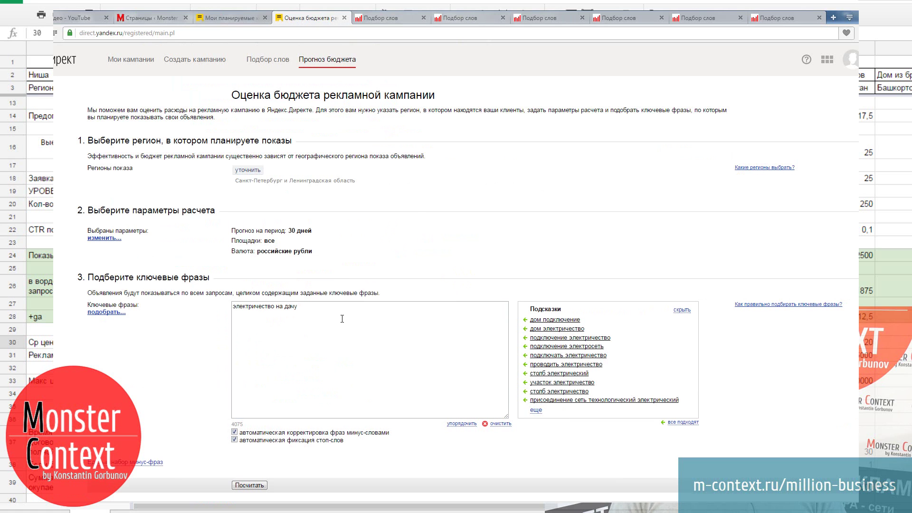
Add участок электричество, электричество дом, электричество столб, проводить электричество, подключение электричество and suggested phrases to the keywords, and calculate the budget forecast.
click(451, 18)
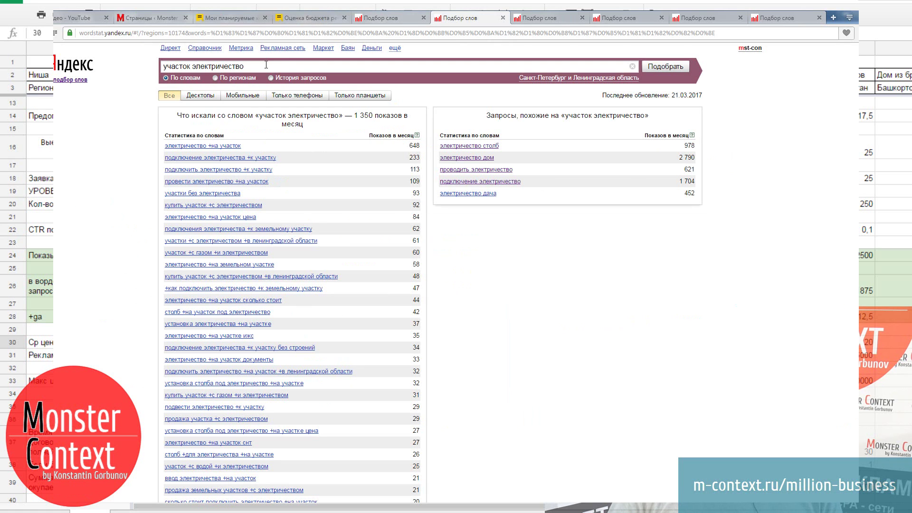
click(266, 65)
key(ctrl+a)
click(309, 17)
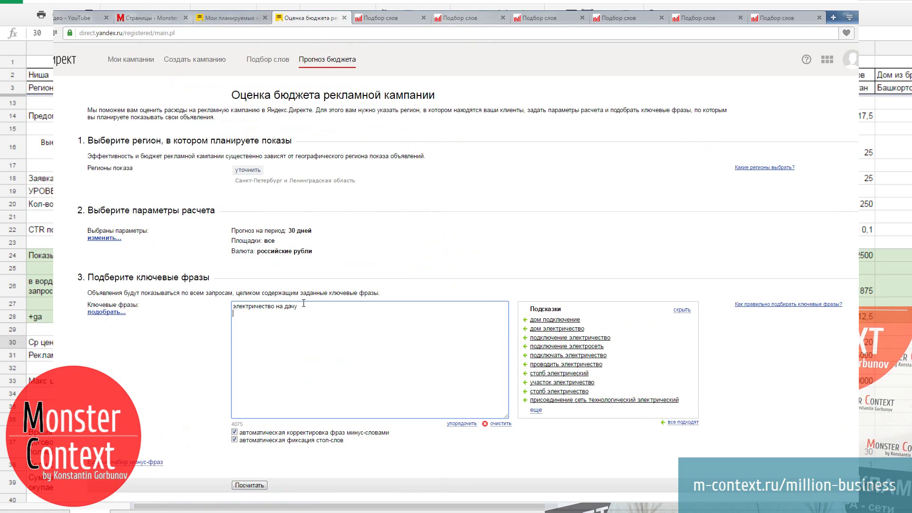
text(участок электричество электричество дом электричество столб проводить электричество подключение электричество)
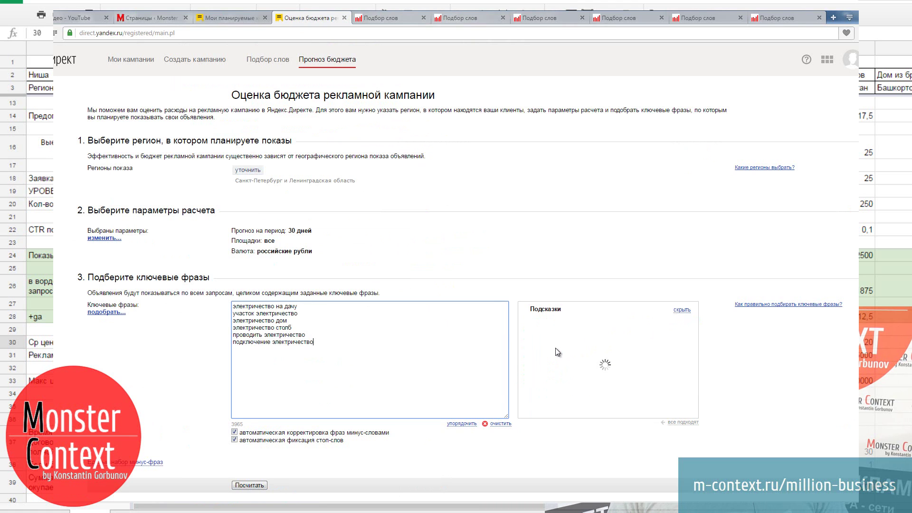
click(551, 328)
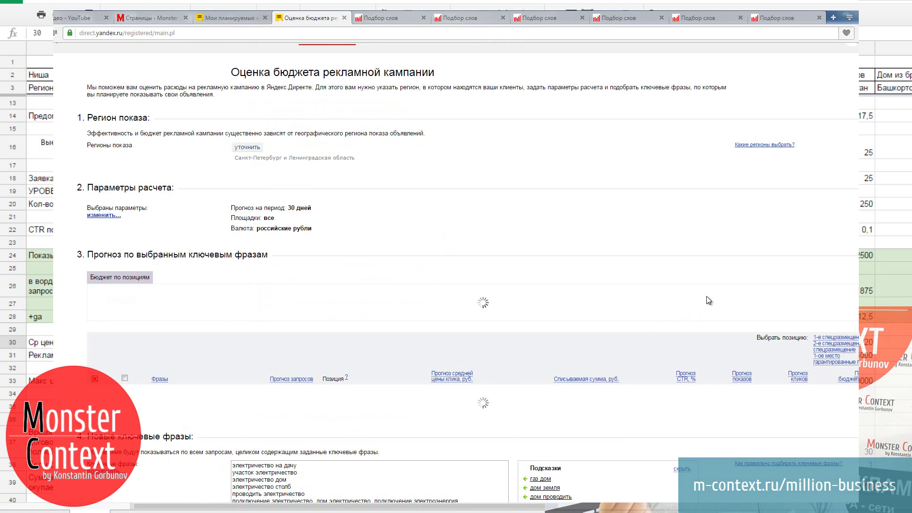
Set the position of all forecast phrases to спецразмещение, and review the click prices and 30-day totals.
scroll(589, 255, down, 3)
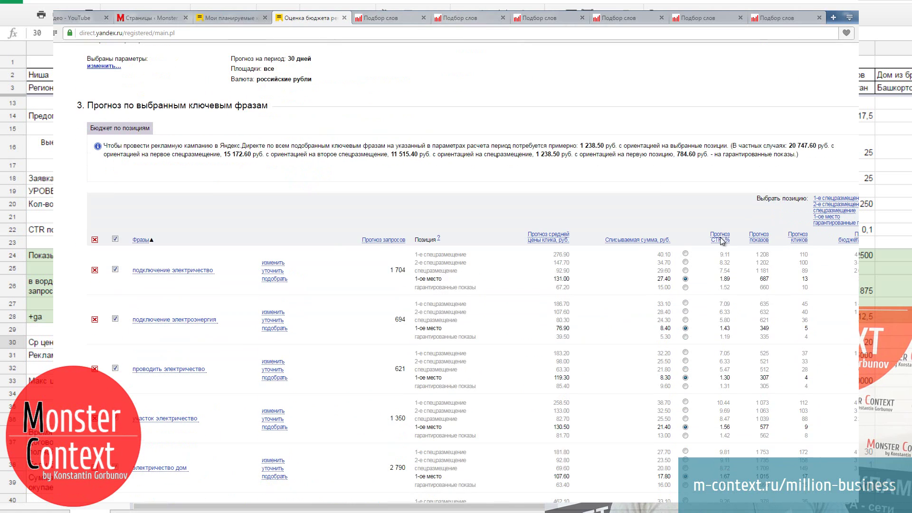
click(834, 210)
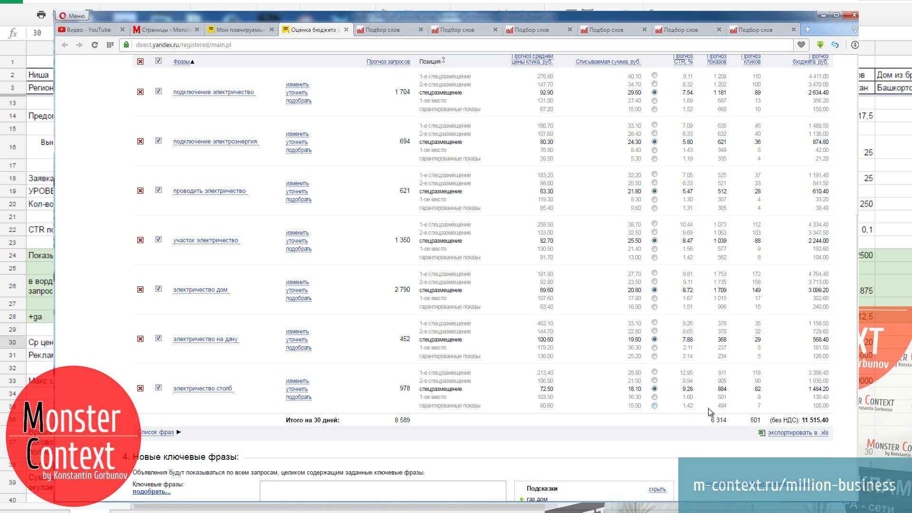
scroll(709, 409, up, 3)
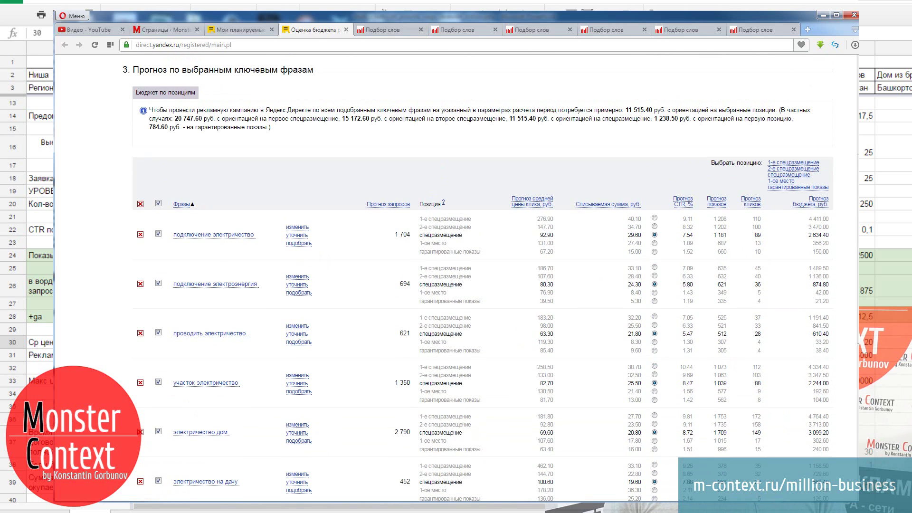
Return to the spreadsheet and trace the Реклама formula in B31 to the site visits in B20 and click price in B30.
key(alt+Tab)
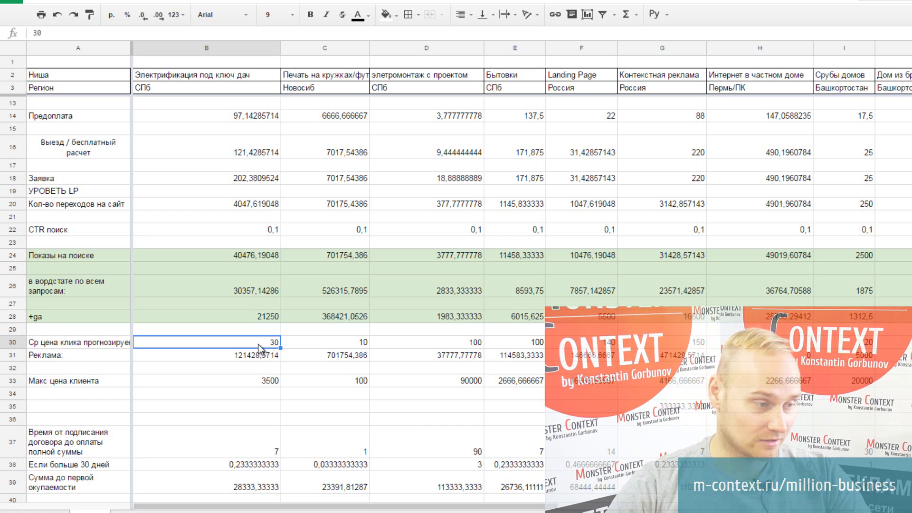
click(256, 354)
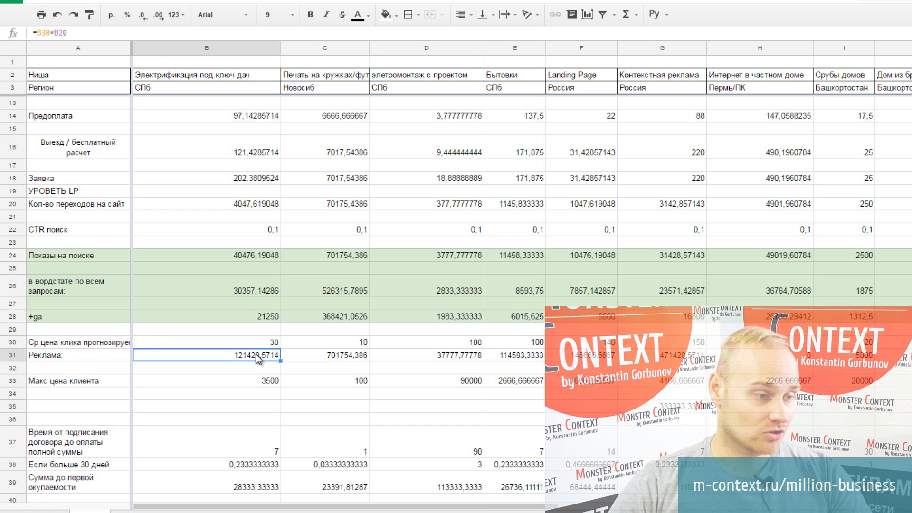
click(256, 203)
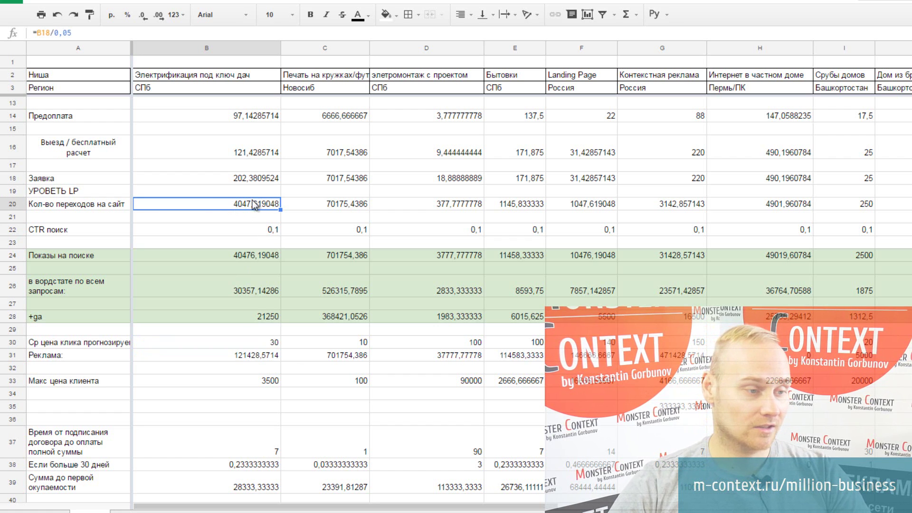
click(255, 340)
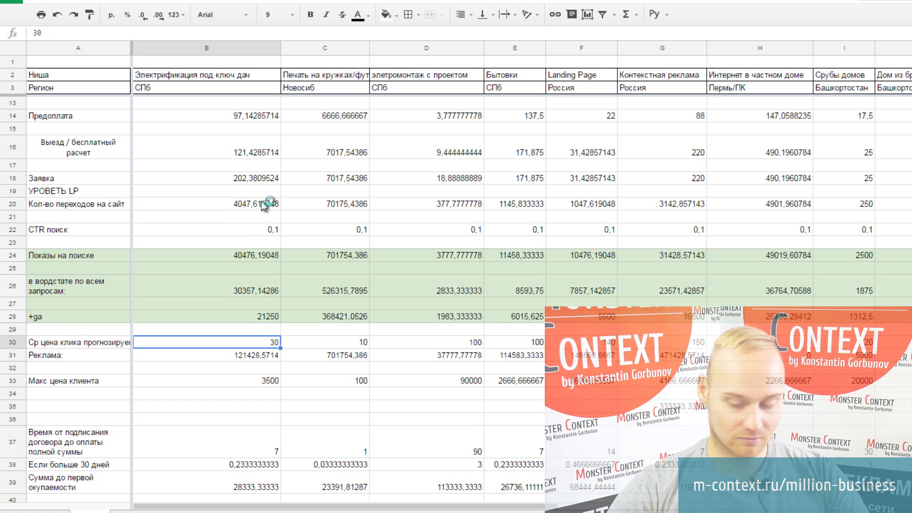
Calculate 30 * 4000 in the Windows calculator, and close it.
text(30 )
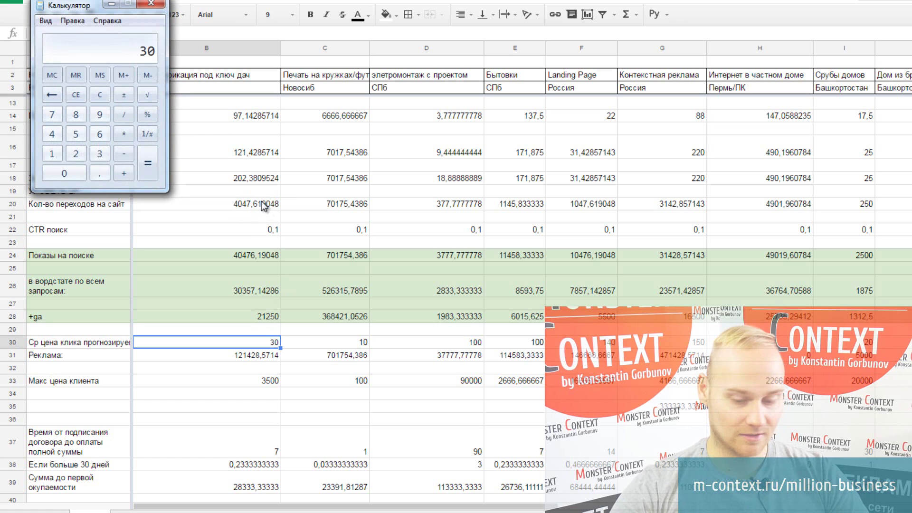
text(* 4000)
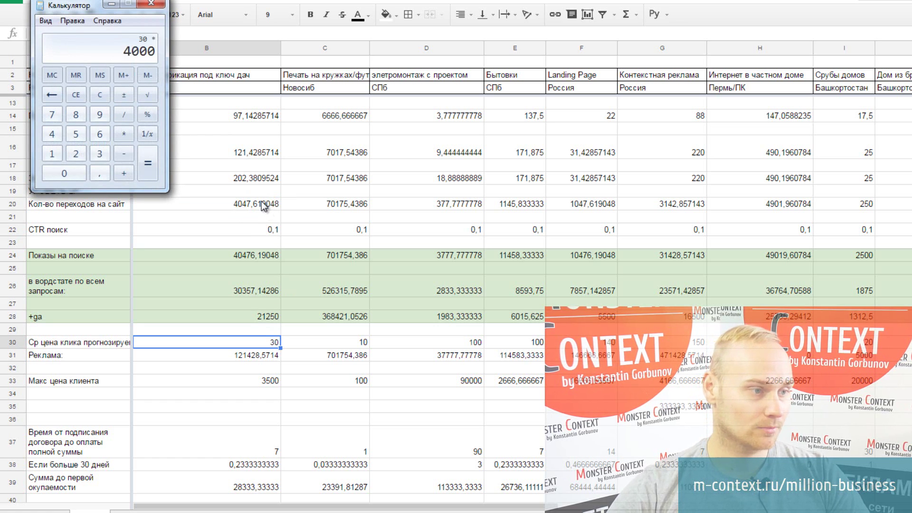
key(Return)
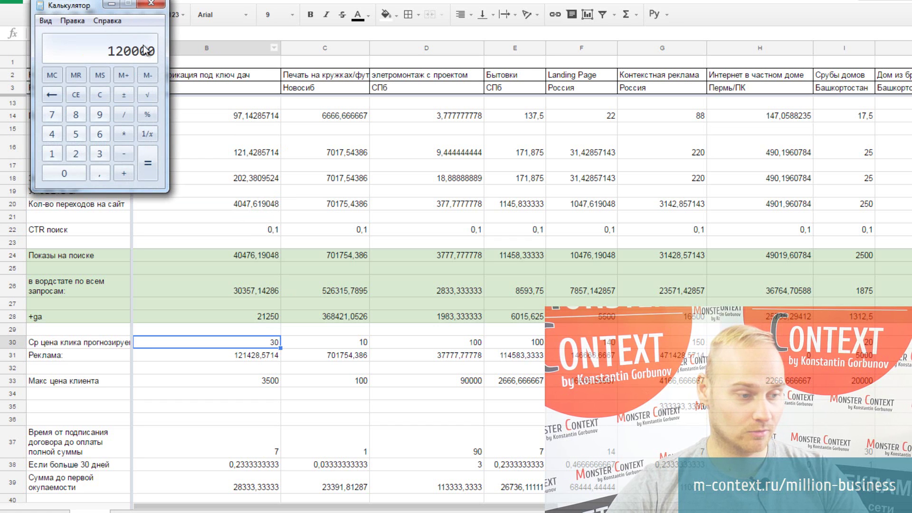
click(151, 4)
Examine the Реклама formula in B31 and review the column B rows around it.
click(244, 360)
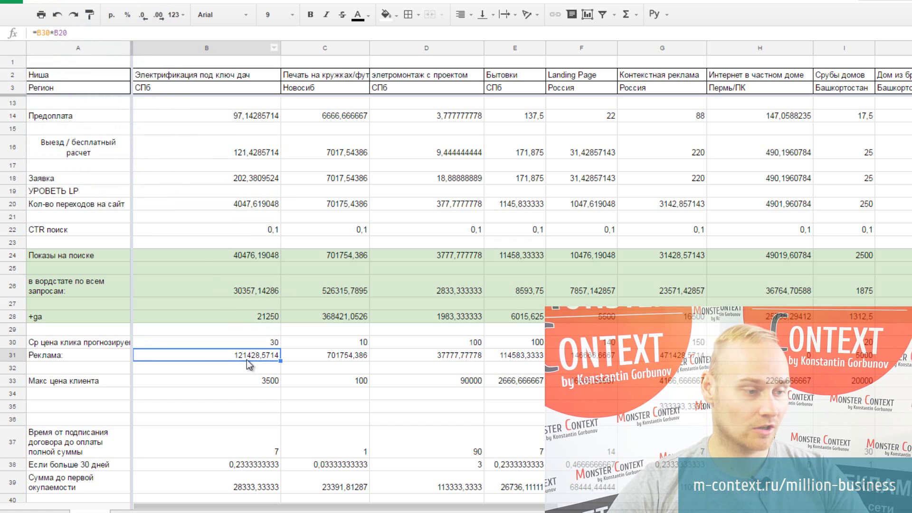
scroll(244, 360, down, 1)
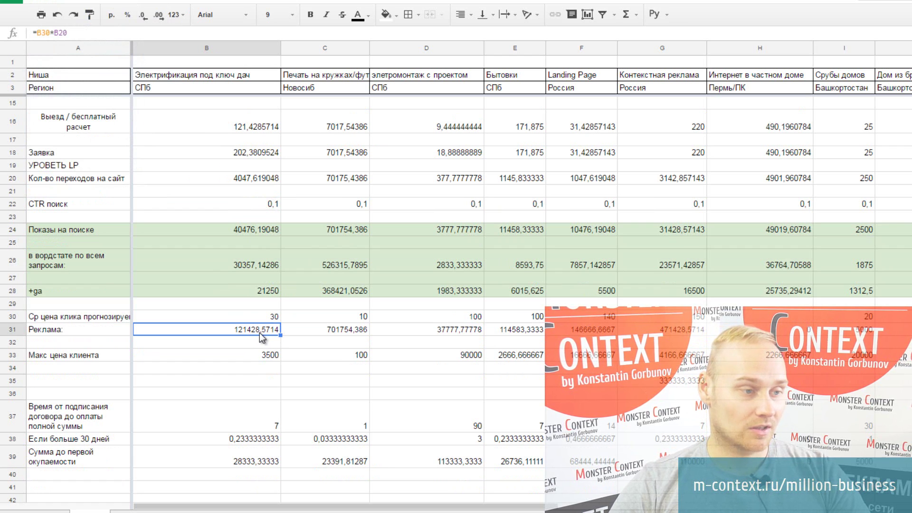
scroll(259, 333, up, 3)
scroll(255, 113, down, 3)
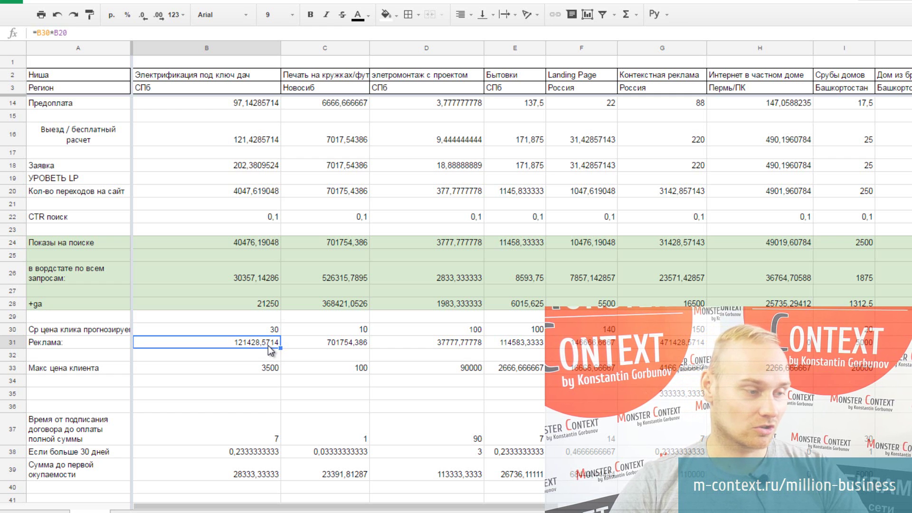
scroll(266, 346, down, 1)
Trace the Макс цена клиента formula in B33 to the margin in B8 and the average check in B11, leaving it unedited.
click(238, 342)
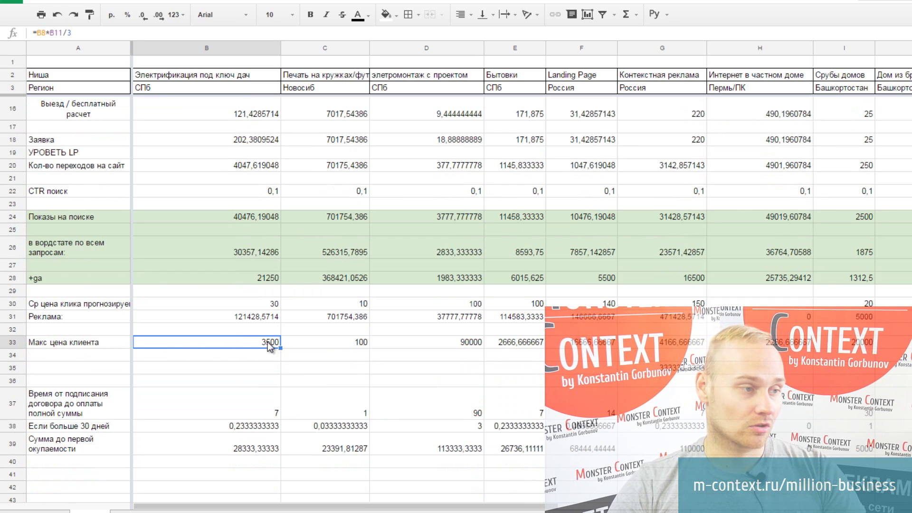
key(F2)
scroll(434, 286, up, 5)
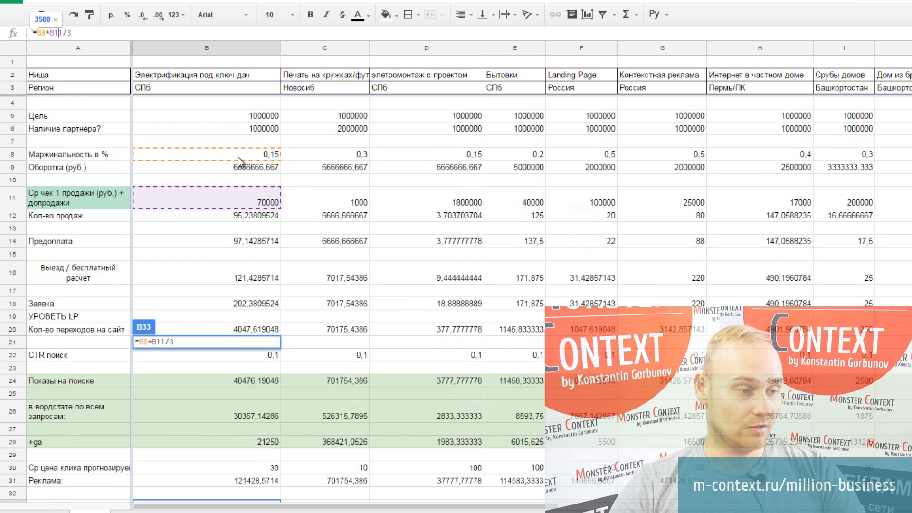
scroll(270, 184, down, 7)
scroll(300, 190, up, 2)
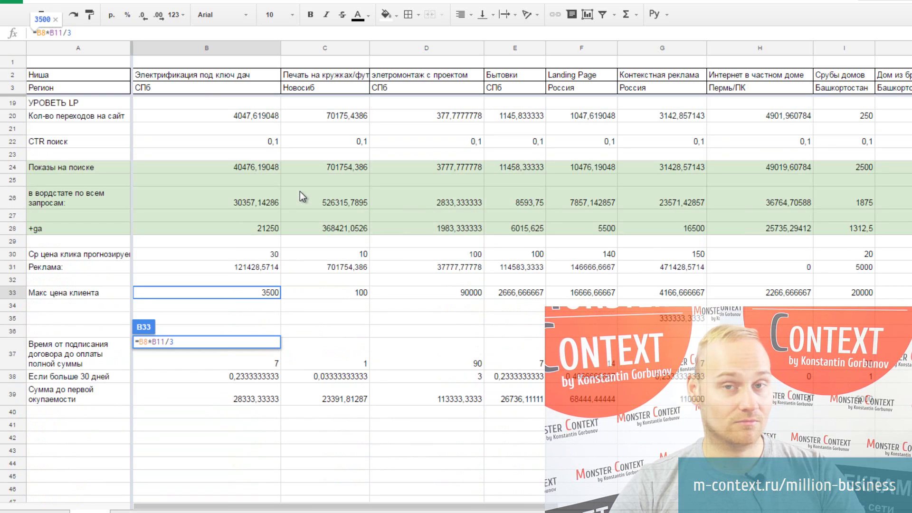
key(Escape)
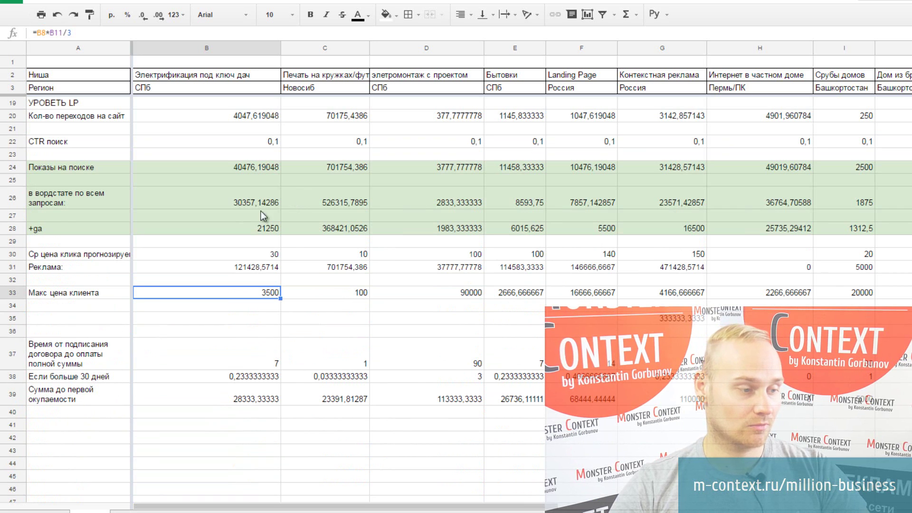
Copy the words "цена клиента" from the label in A33 into A34 as a new row label.
double_click(102, 293)
drag(102, 292, 53, 294)
key(ctrl+c)
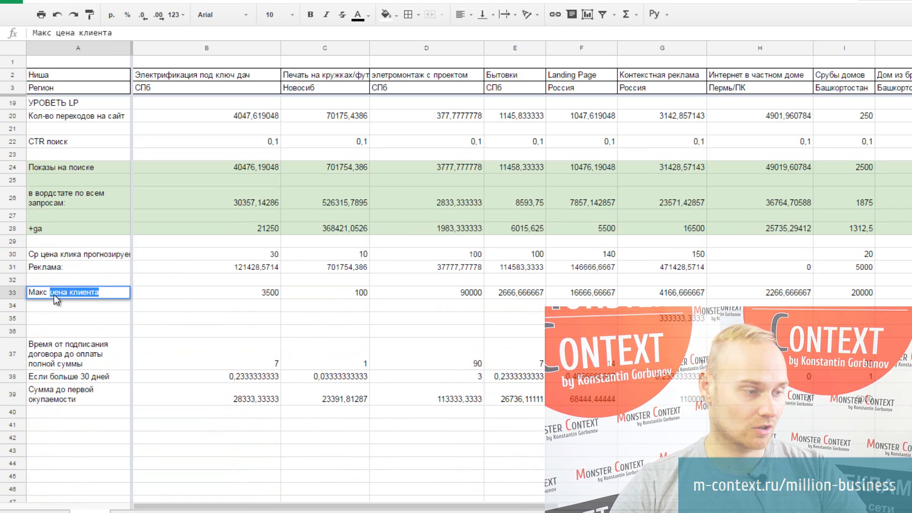
click(66, 308)
key(ctrl+v)
click(218, 297)
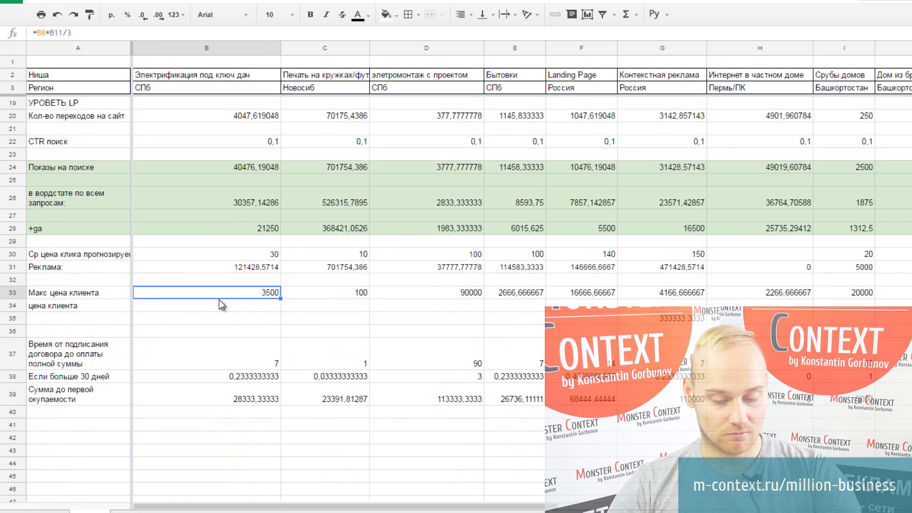
Enter the formula =B31/B12 in B34 to divide the advertising cost by the number of sales.
click(225, 303)
text(=)
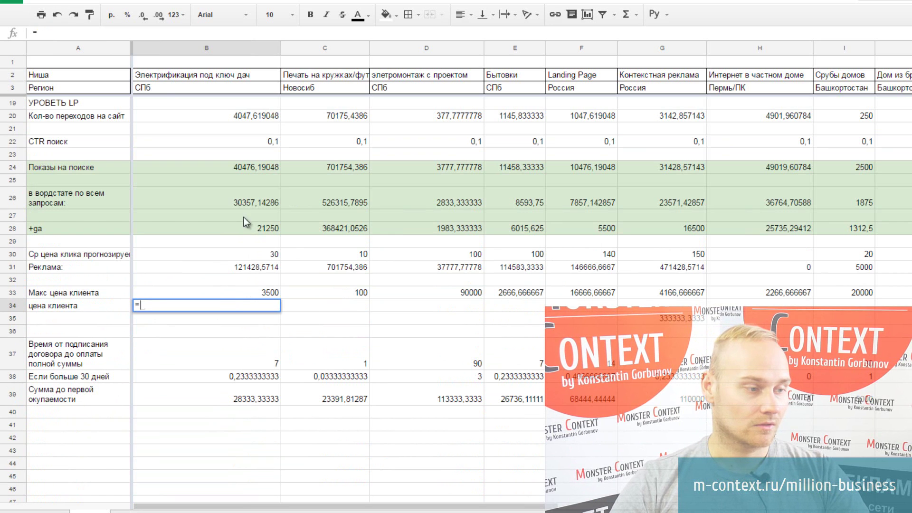
click(240, 268)
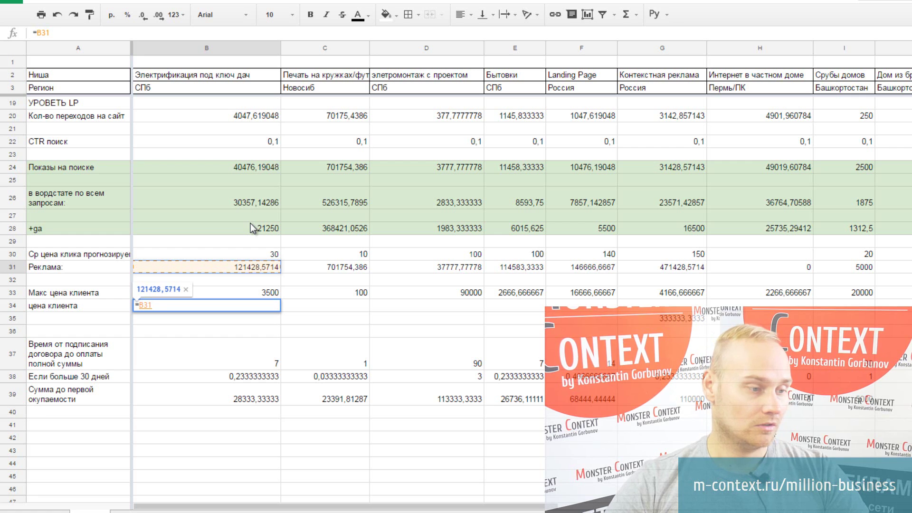
text(/)
scroll(272, 208, up, 5)
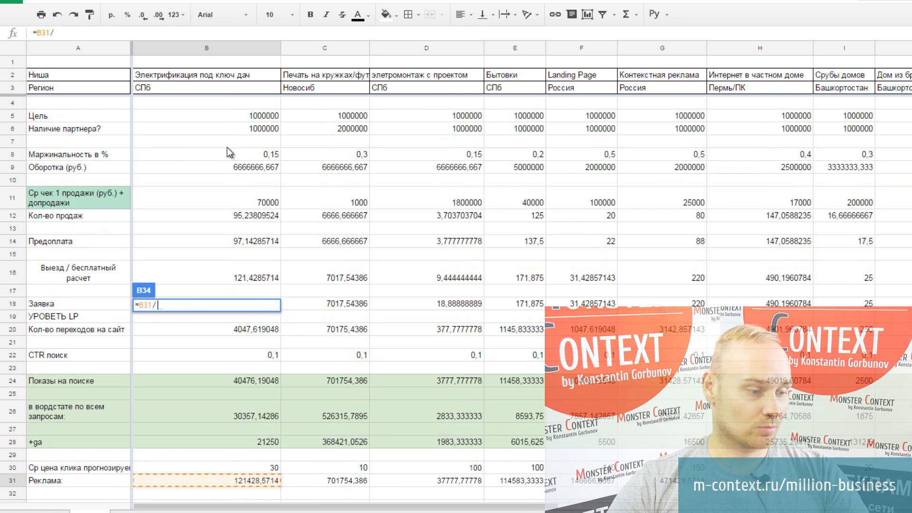
click(219, 214)
key(Return)
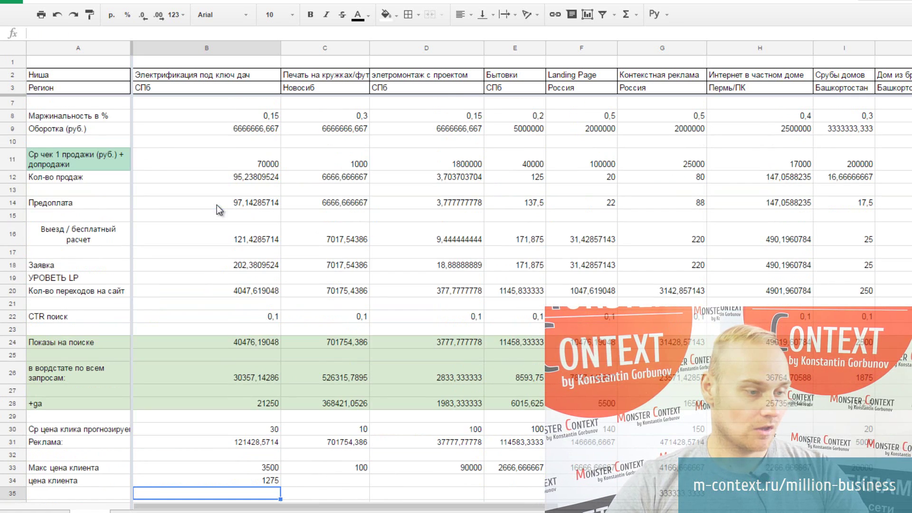
Extend the label in A34 to "цена клиента (с ЯД)".
scroll(216, 205, down, 4)
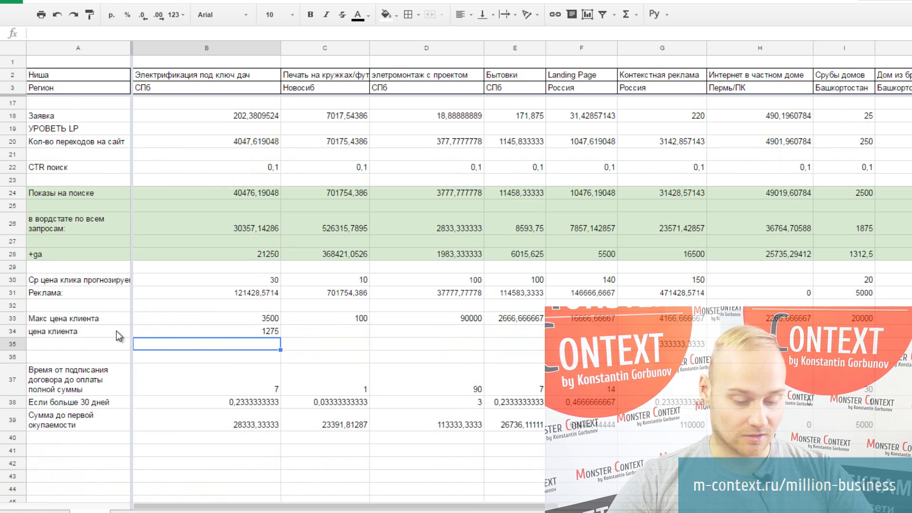
double_click(116, 332)
text((с ЯД)
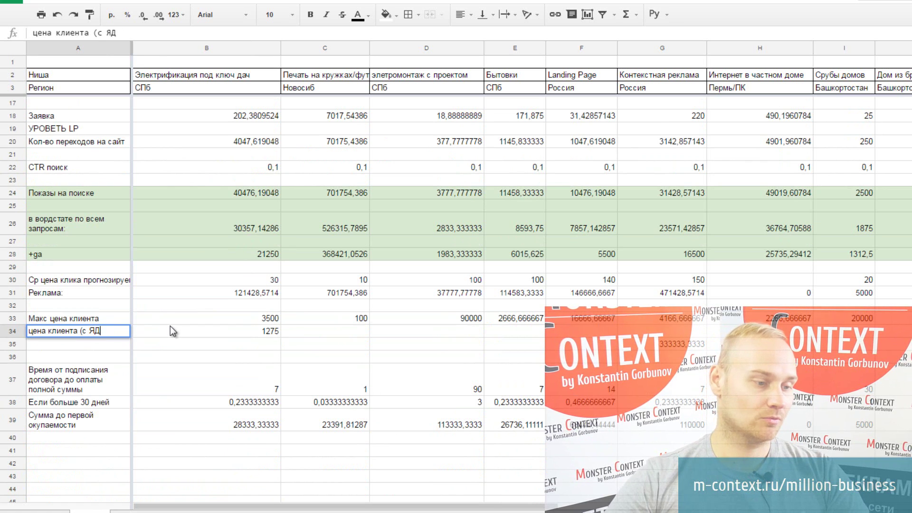
text())
key(Return)
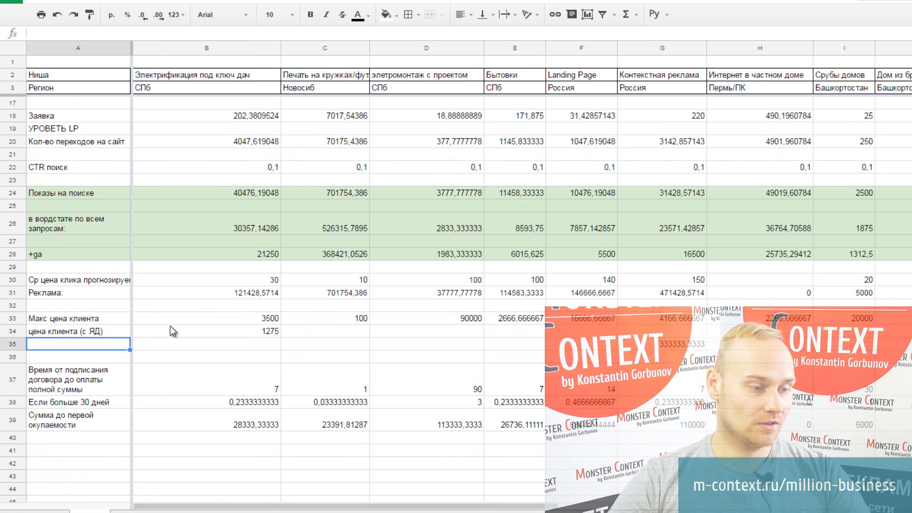
Compare the maximum client price in B33 with the client price in B34, and review the click price and upper-row inputs behind them.
click(268, 321)
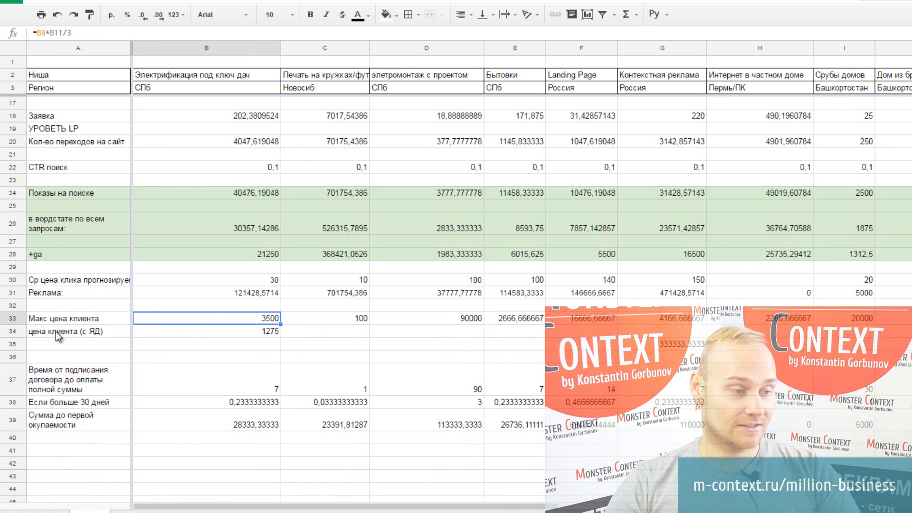
click(249, 278)
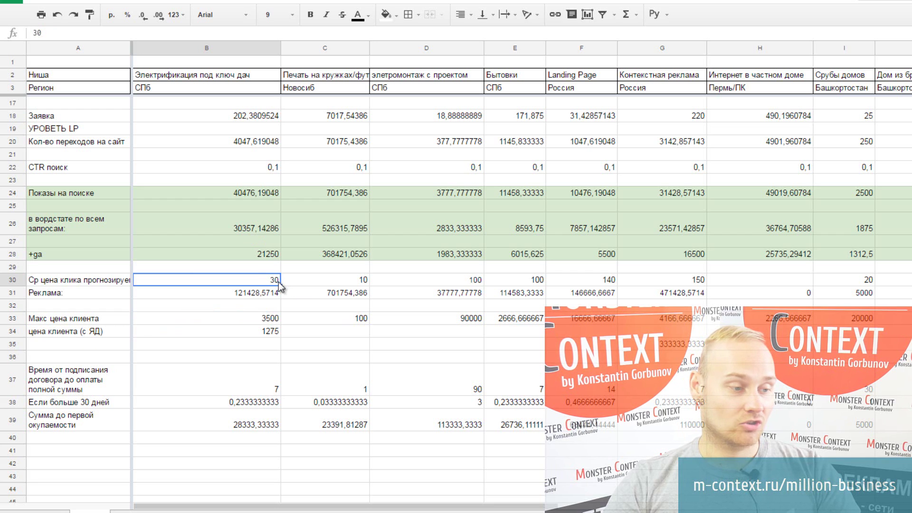
click(69, 320)
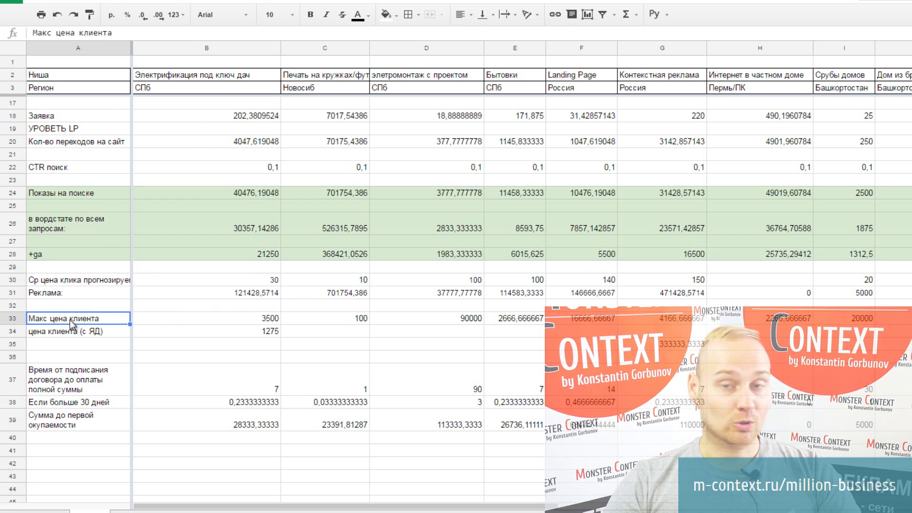
click(178, 318)
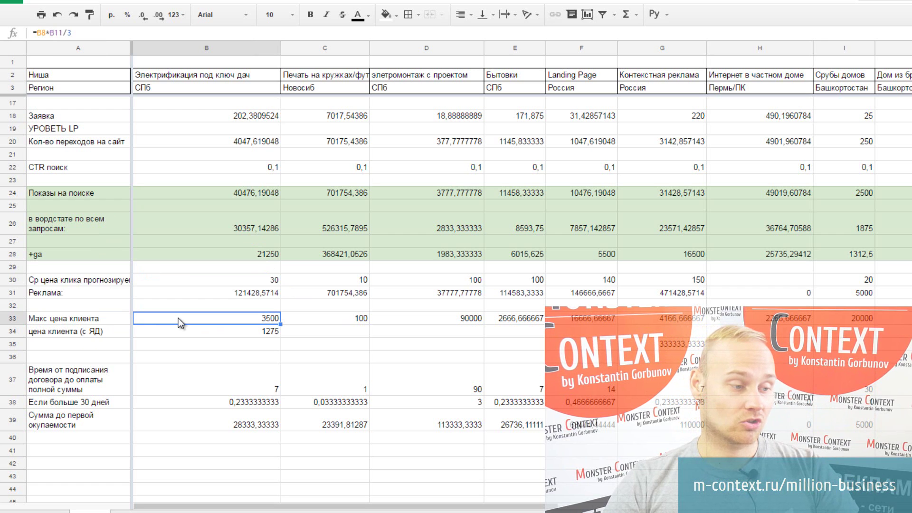
click(192, 335)
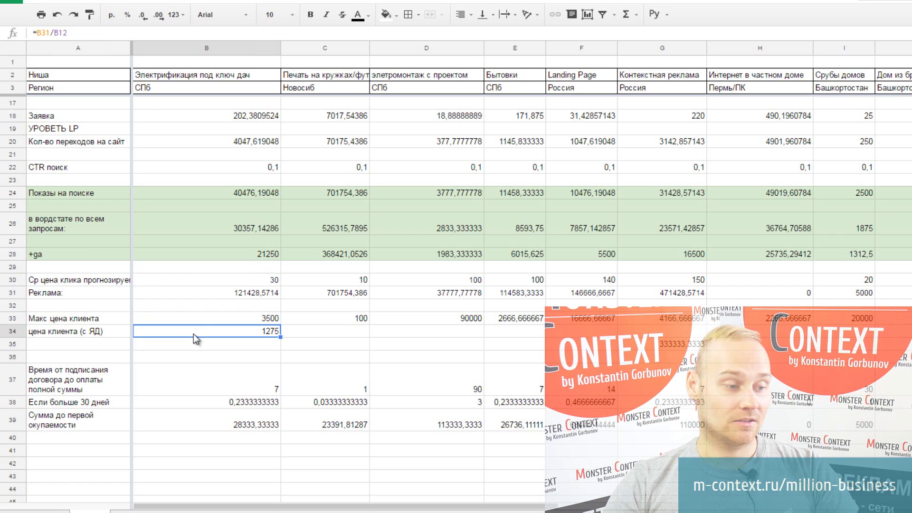
click(195, 319)
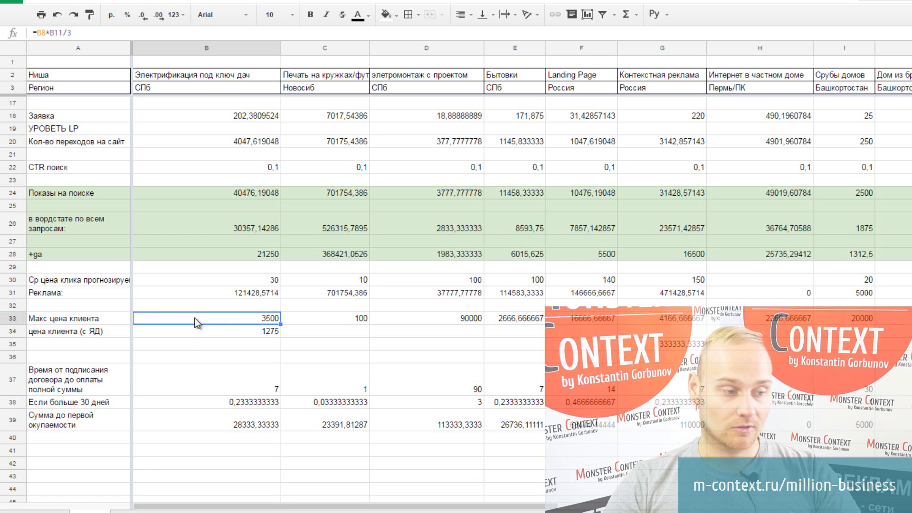
scroll(197, 323, up, 5)
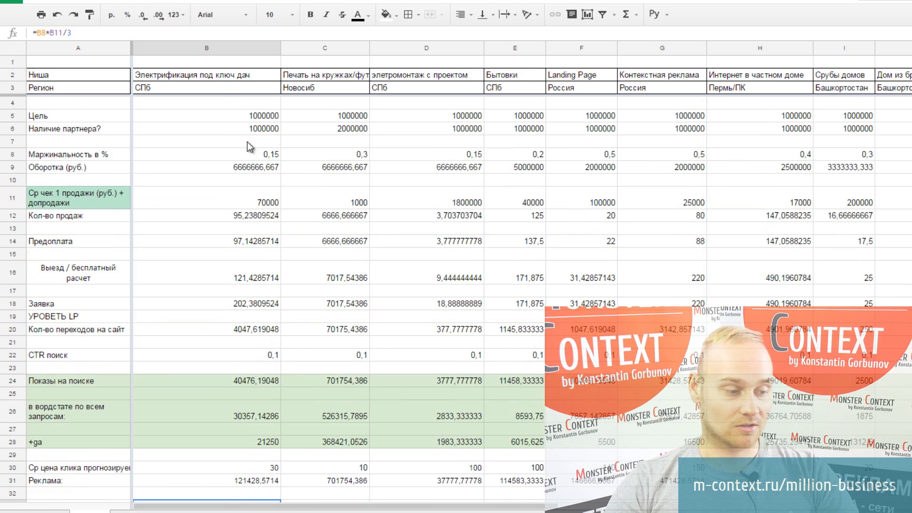
scroll(245, 350, down, 4)
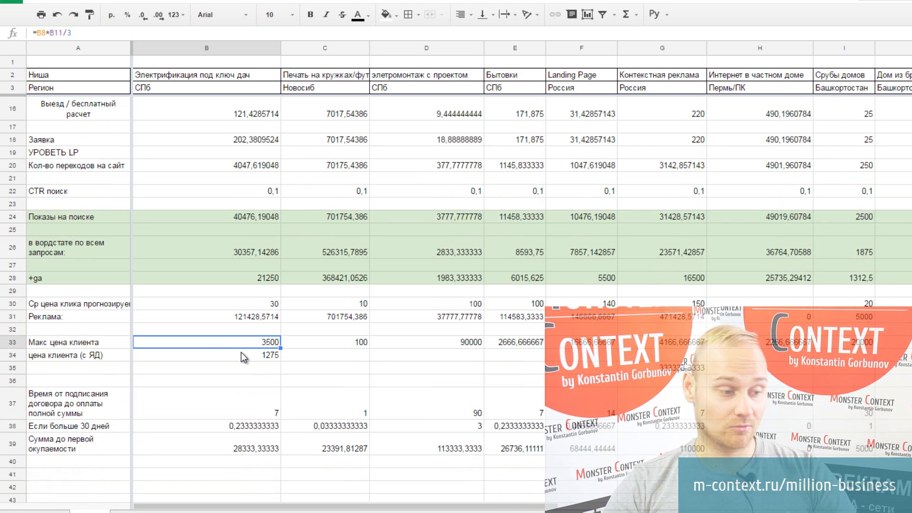
Examine the payment time in B37, the 30-day ratio formula in B38 and the first payback sum formula in B39.
scroll(241, 351, down, 1)
click(235, 351)
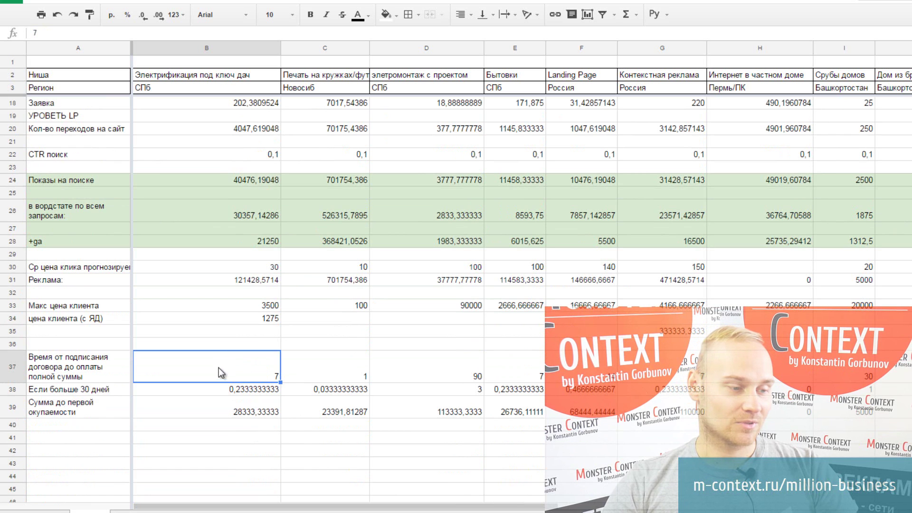
click(224, 397)
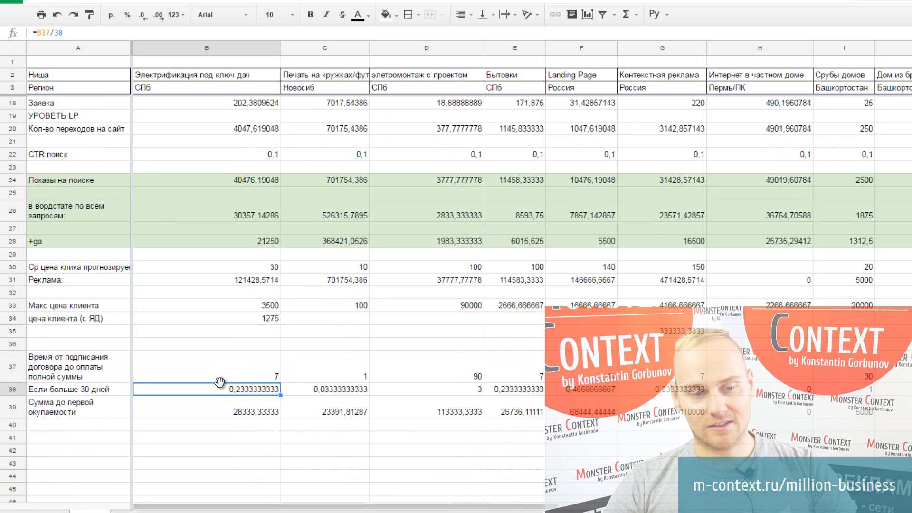
scroll(201, 295, up, 5)
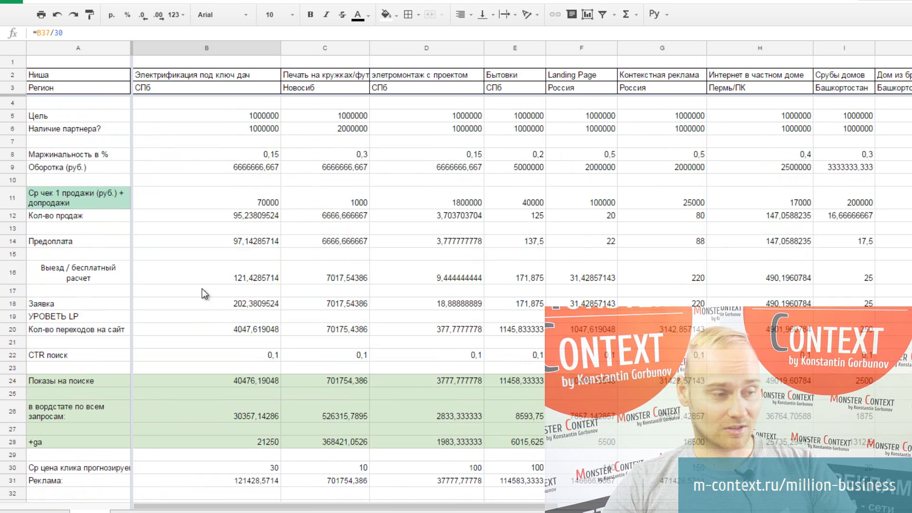
scroll(237, 388, down, 4)
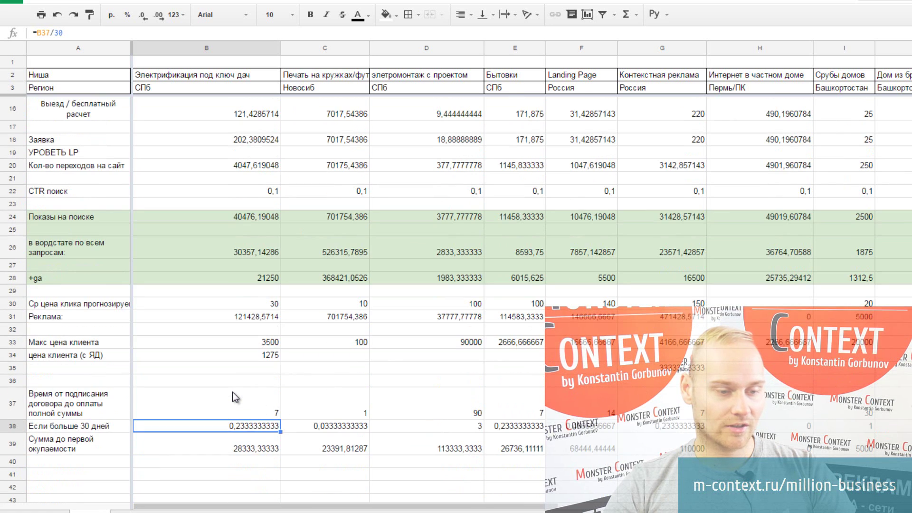
click(233, 404)
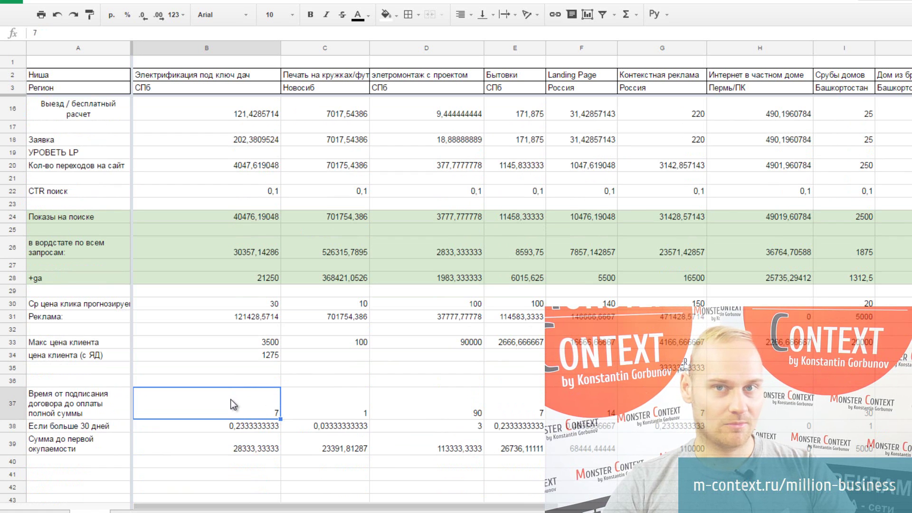
scroll(234, 405, down, 2)
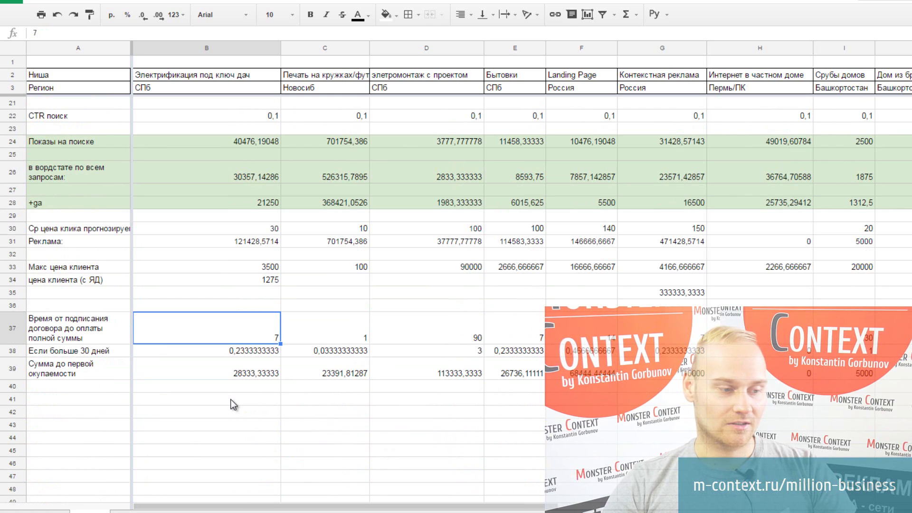
click(236, 355)
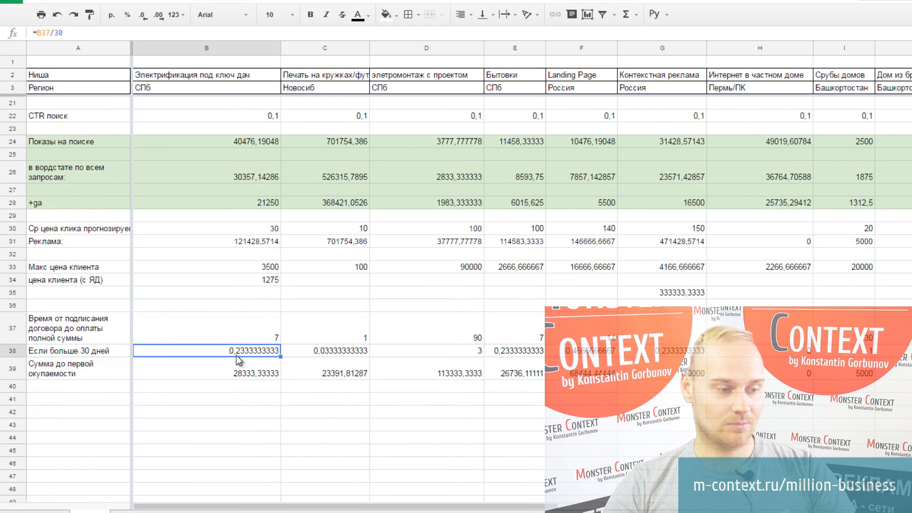
click(240, 371)
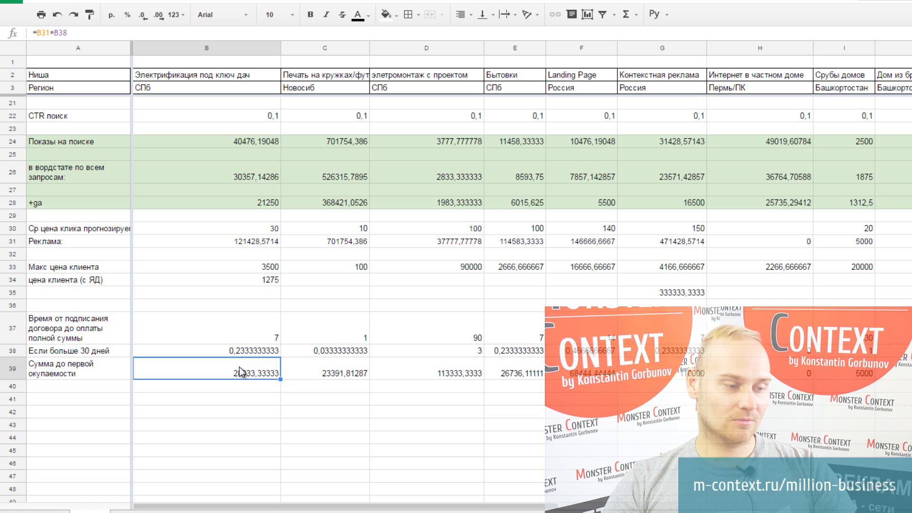
drag(240, 329, 232, 372)
click(234, 377)
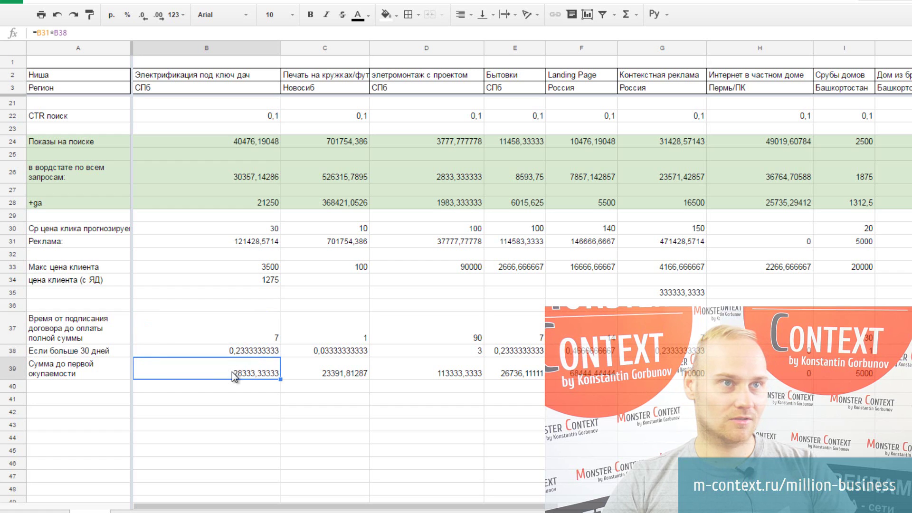
Review column B from the goal in row 5 down to the client prices and the payment time in B37.
click(234, 326)
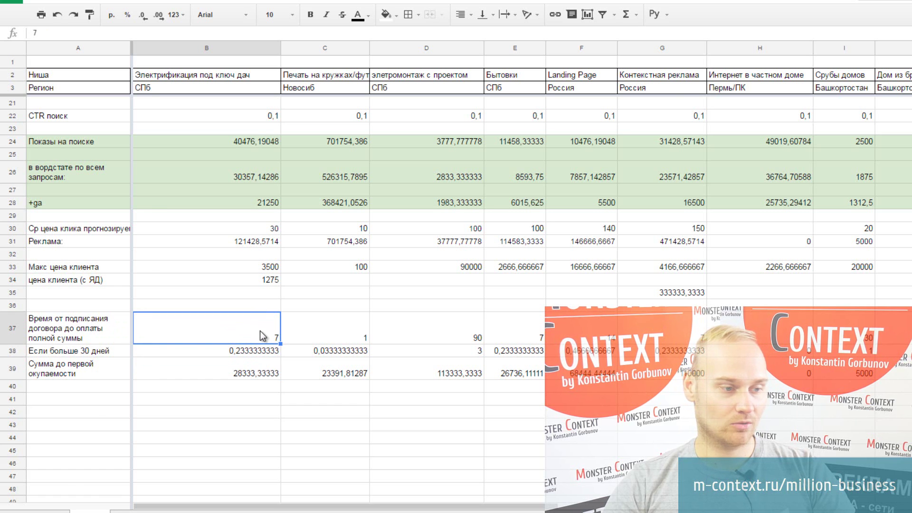
scroll(260, 331, up, 5)
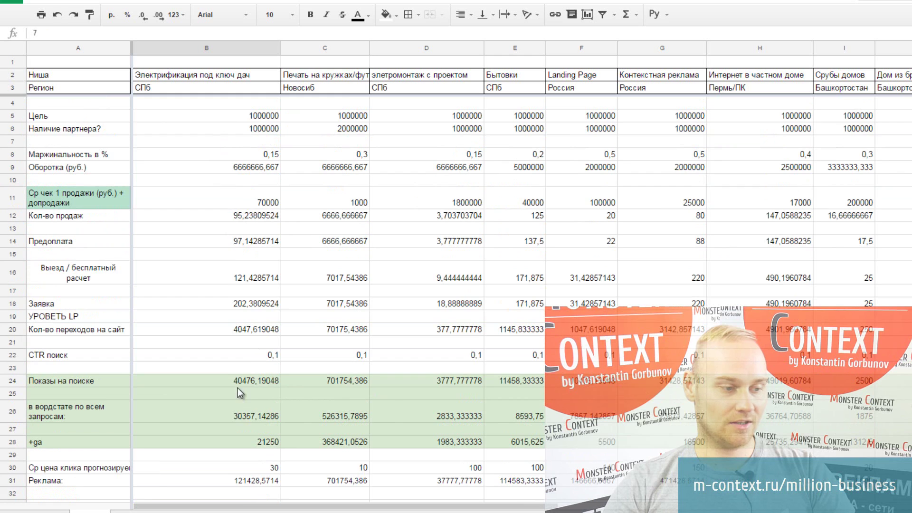
scroll(237, 387, down, 2)
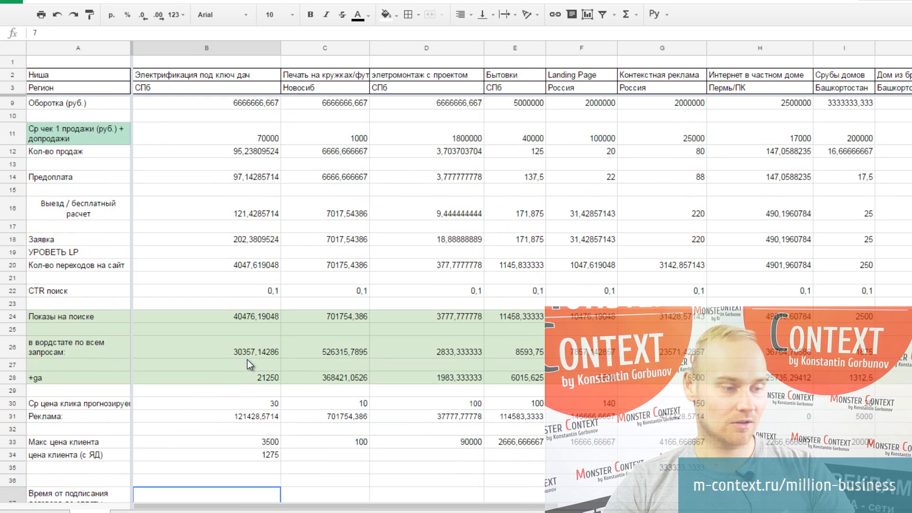
scroll(247, 364, down, 1)
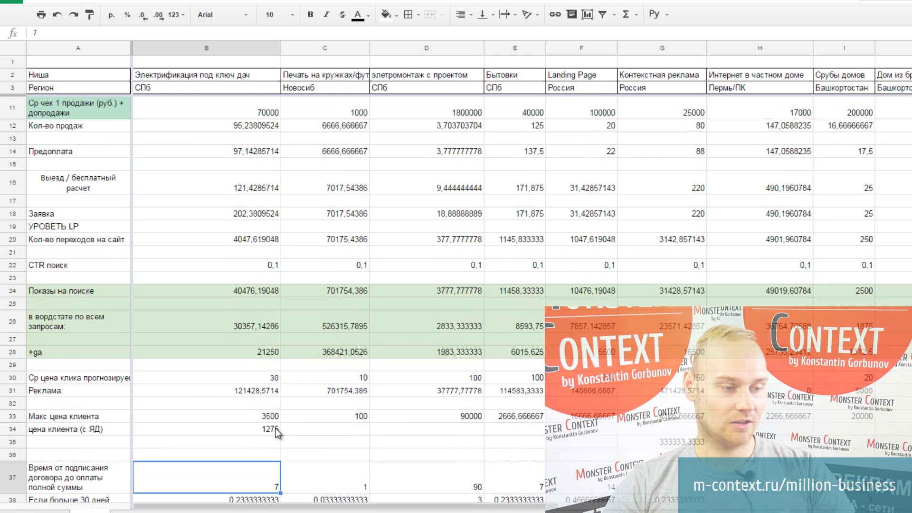
scroll(272, 429, down, 2)
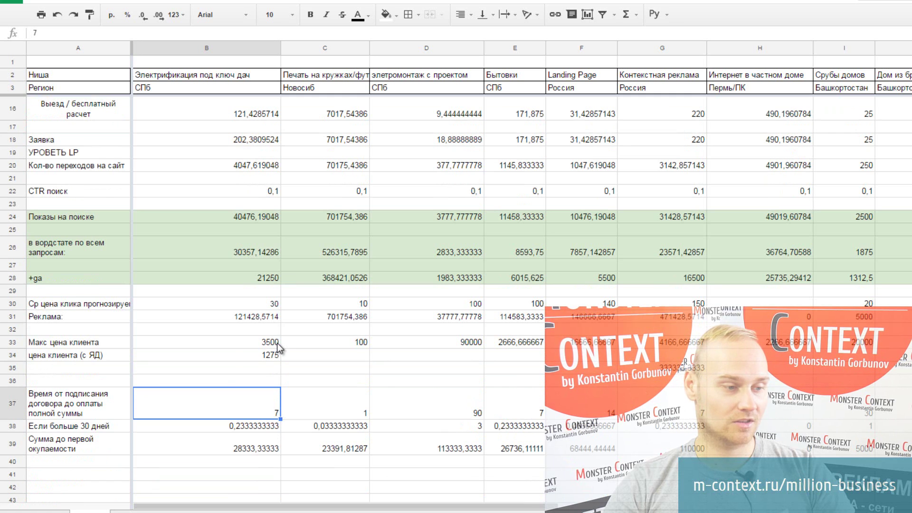
Compare the 30-day ratio formulas in B38 and D38 for the two electrical niches.
scroll(228, 355, down, 2)
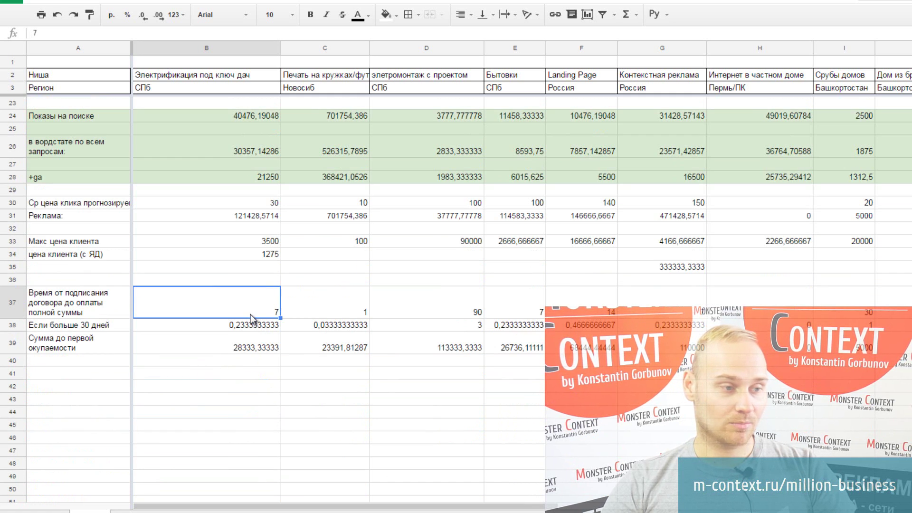
scroll(250, 315, up, 2)
click(239, 377)
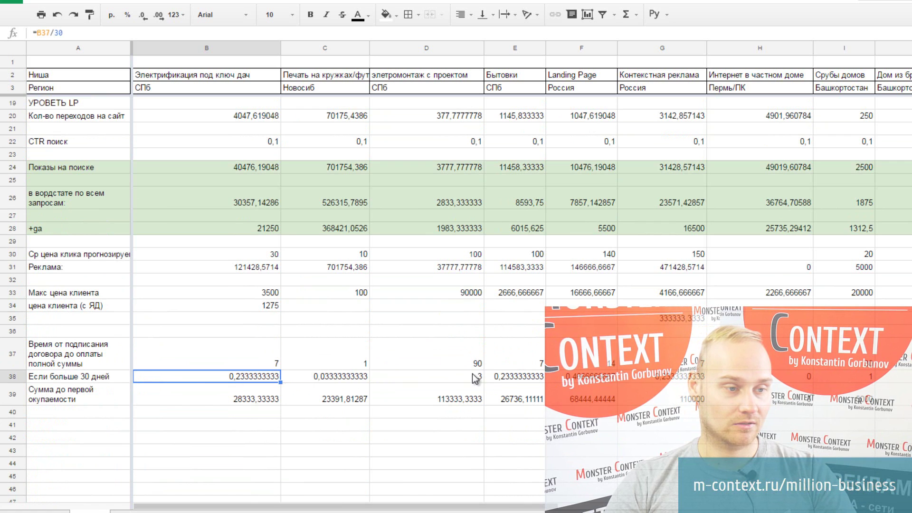
click(455, 375)
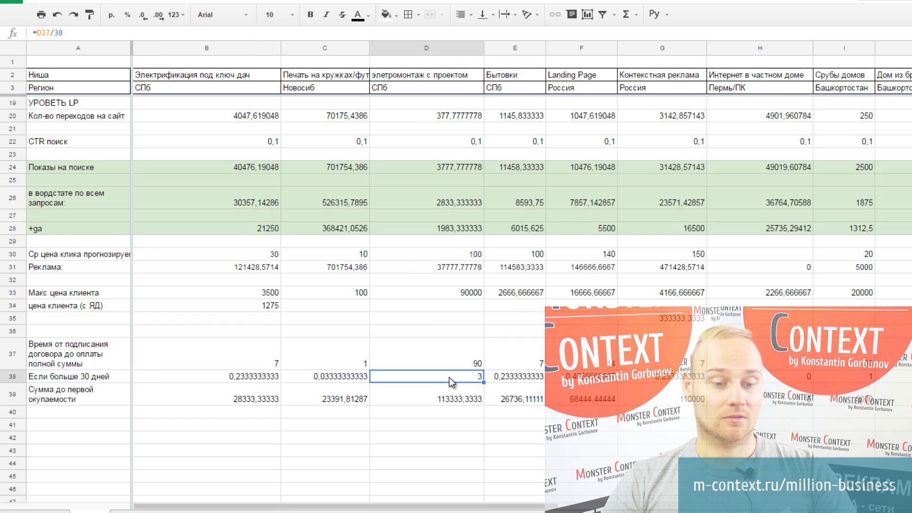
scroll(446, 379, up, 1)
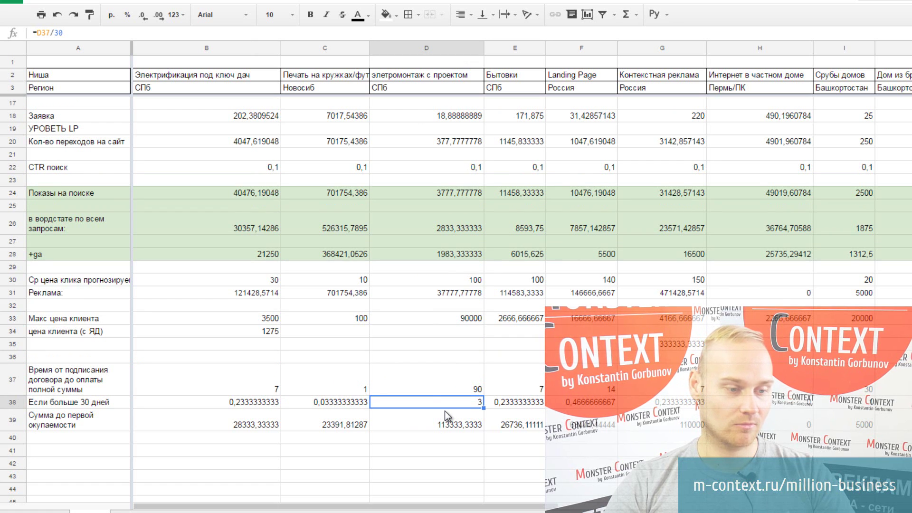
Check the payment time in B37 and trace which cells the first payback sum formula in B39 references.
click(235, 386)
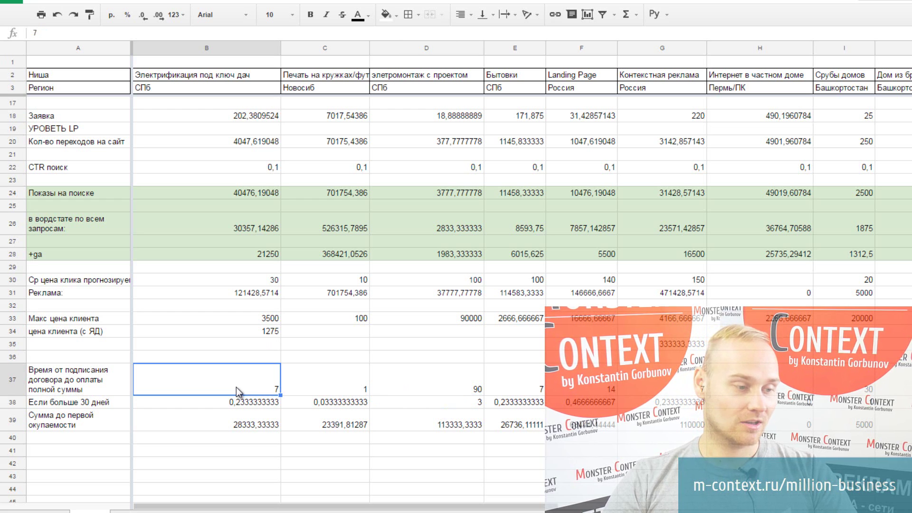
click(229, 426)
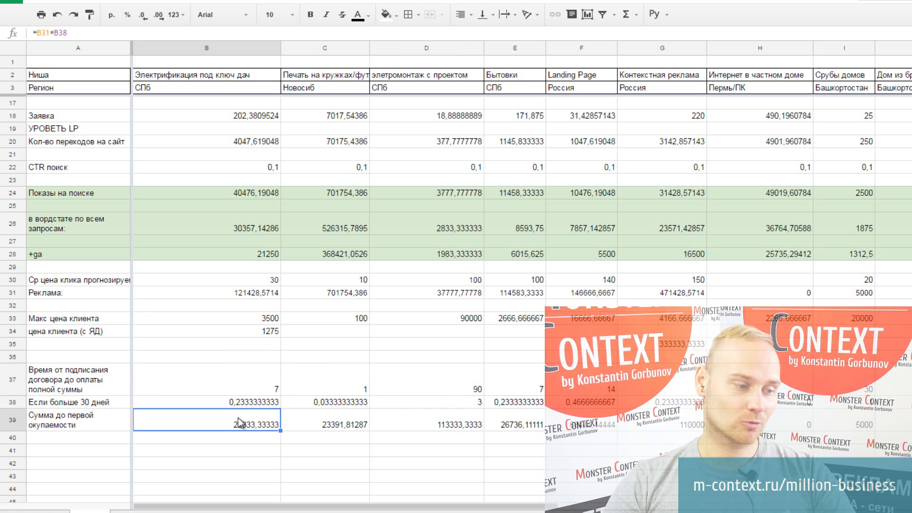
scroll(249, 409, down, 1)
double_click(244, 398)
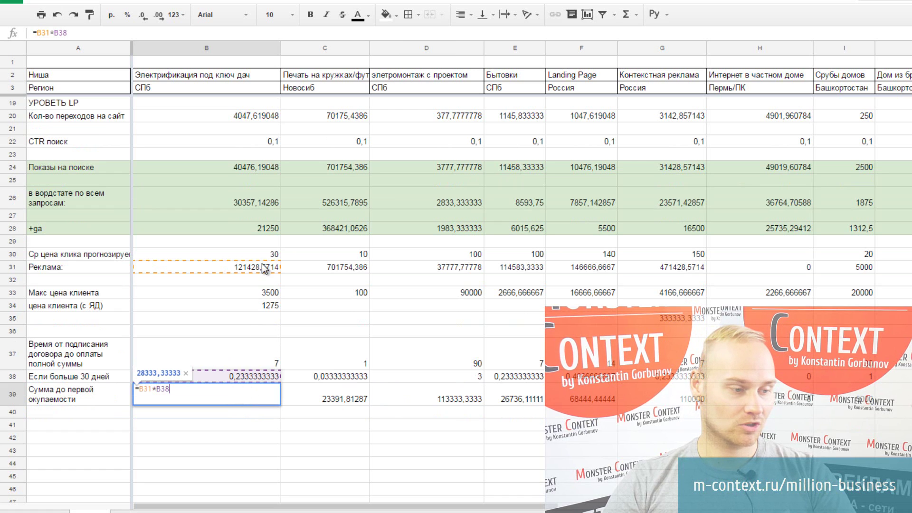
key(Escape)
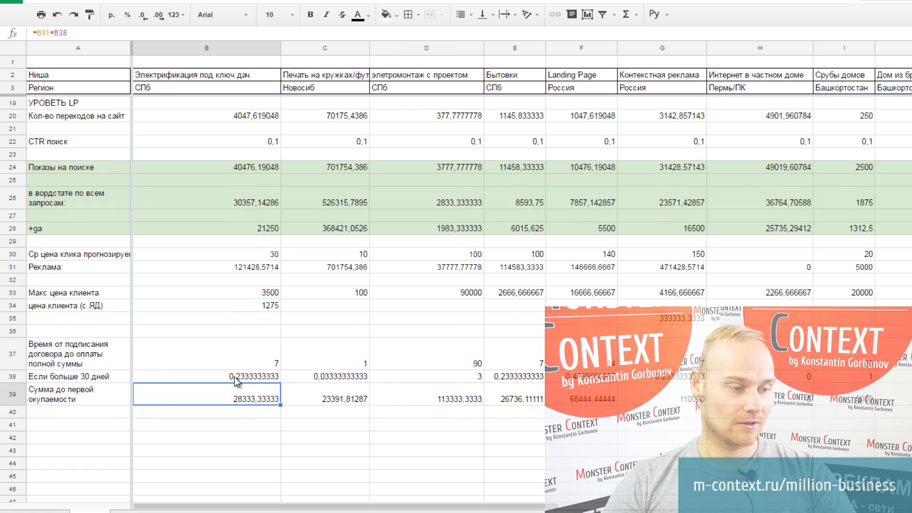
Inspect how the ratio formula in B38 divides the payment time from B37 by 30.
click(234, 379)
click(273, 364)
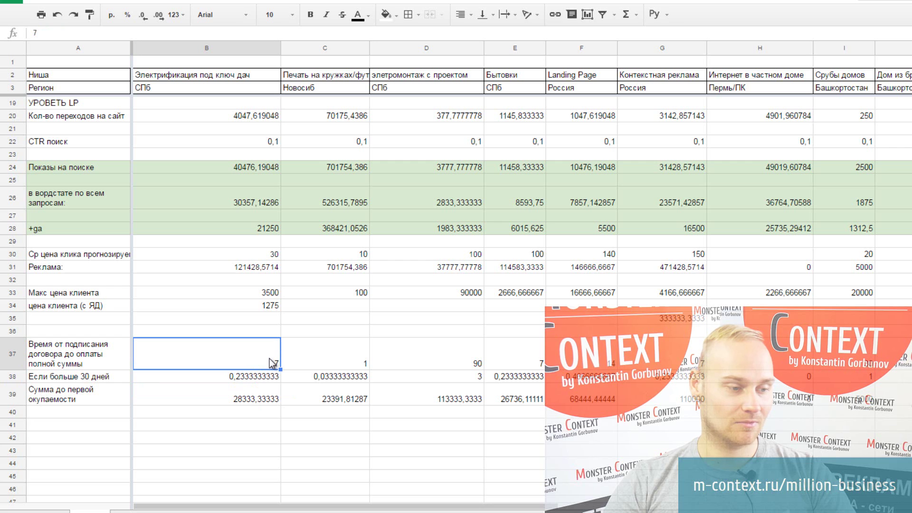
double_click(262, 377)
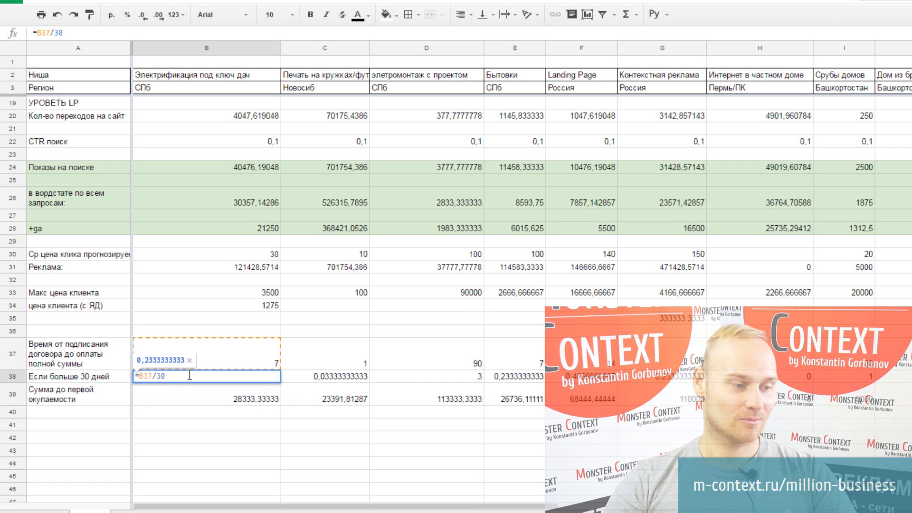
key(Escape)
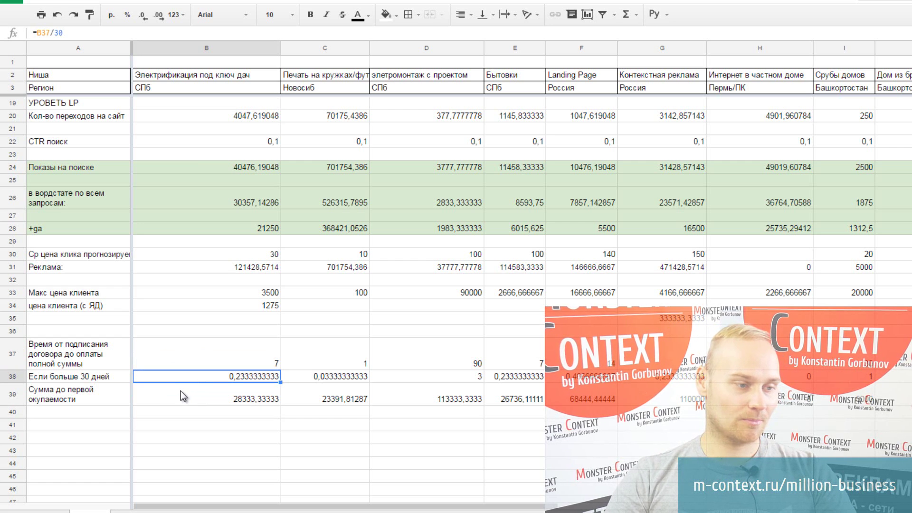
click(182, 393)
Examine the advertising budget formula in B31 and the sales funnel rows above it.
click(235, 267)
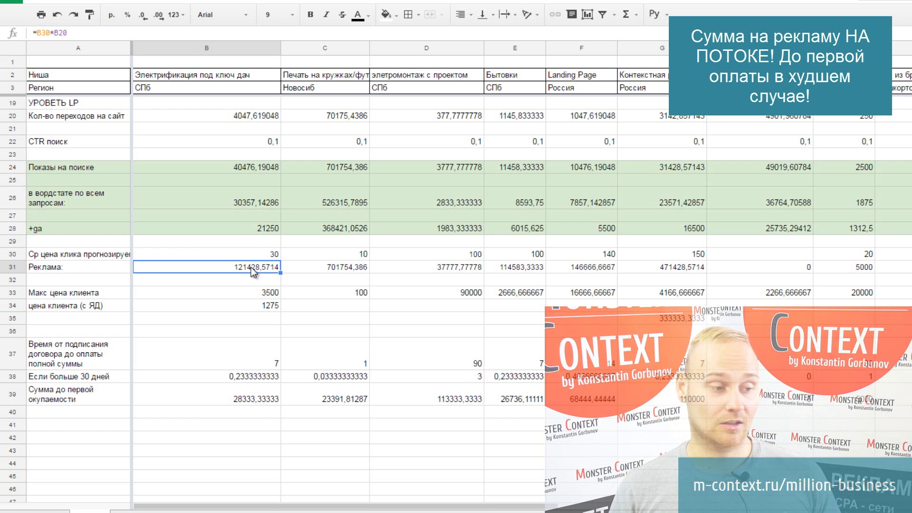
scroll(250, 267, up, 5)
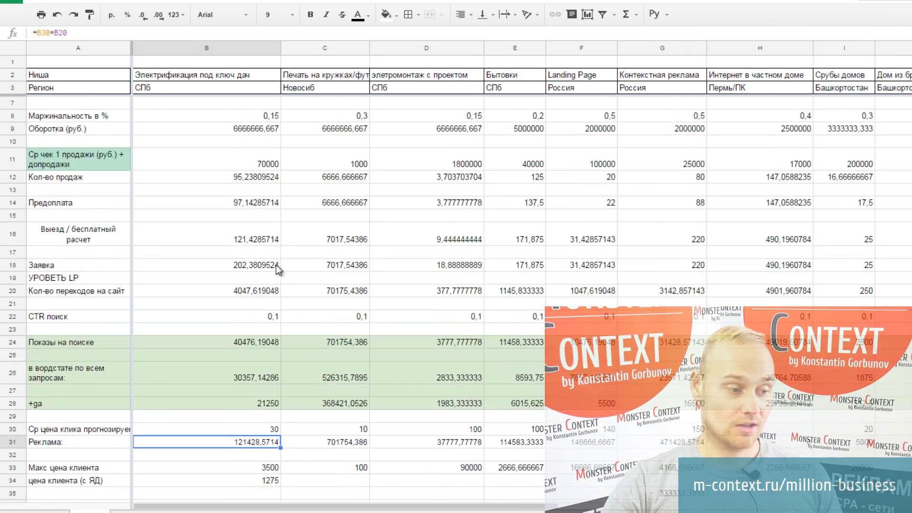
scroll(261, 237, down, 6)
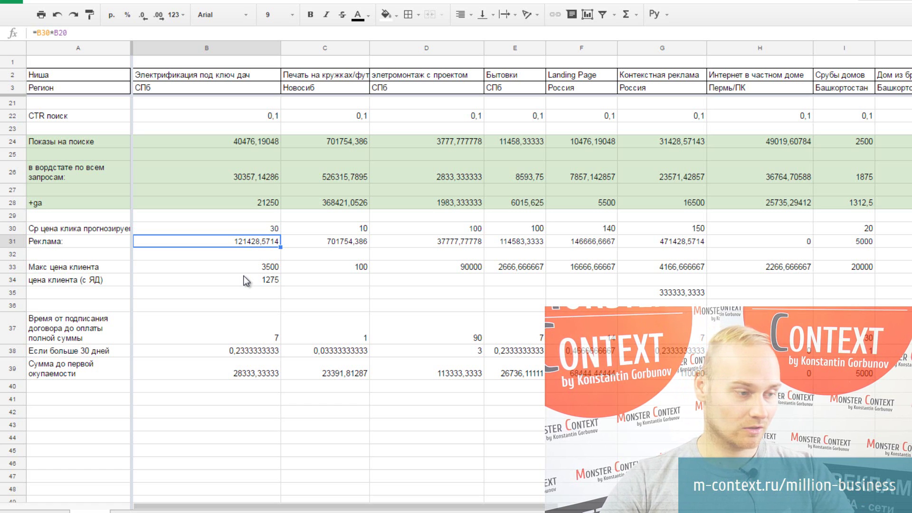
Add the row label "ROI" in A41.
click(89, 402)
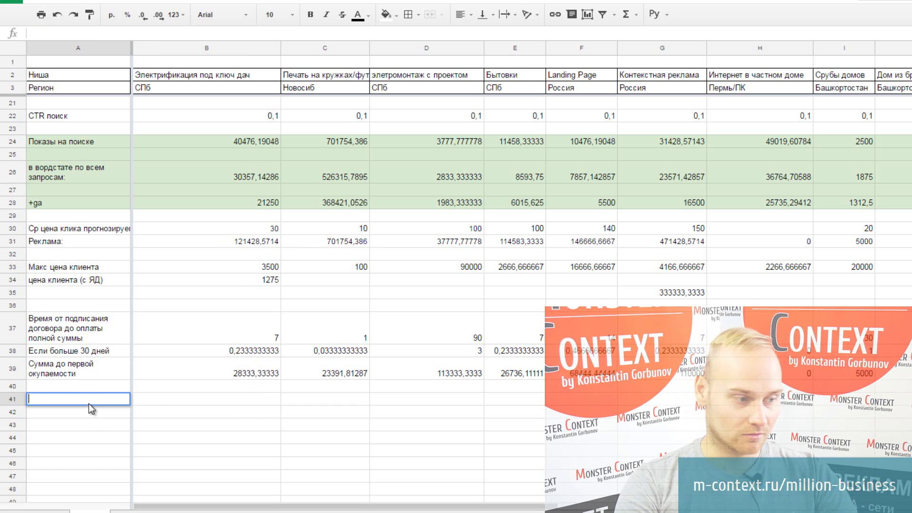
text(КЩ)
key(BackSpace)
key(BackSpace)
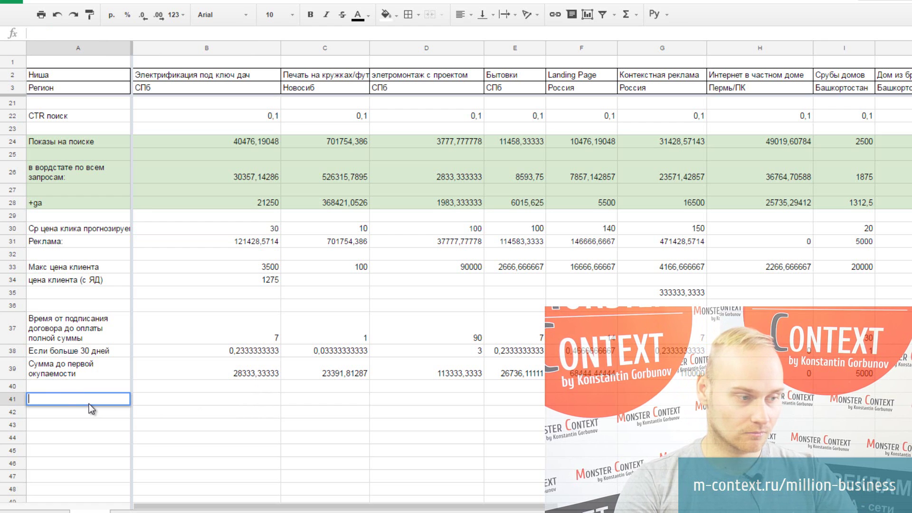
text(ROI)
key(Return)
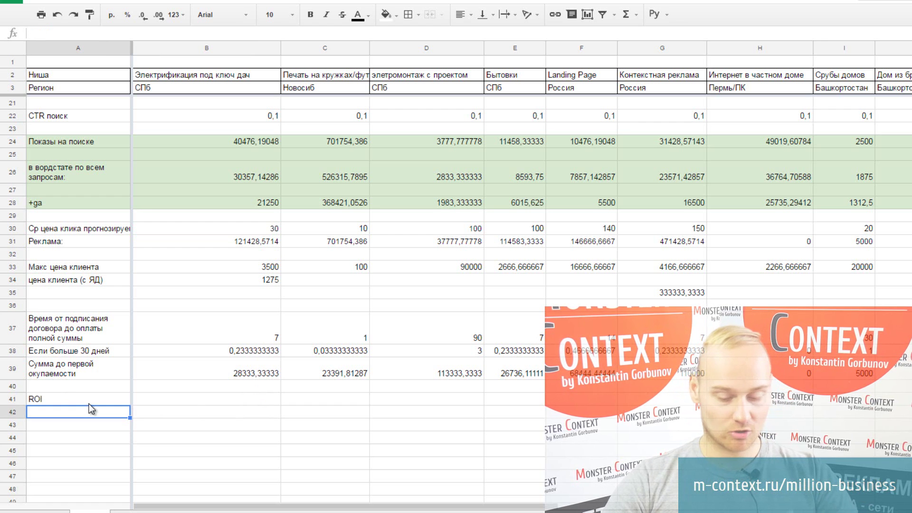
Calculate ROI in B41 from the partner-adjusted goal and the advertising budget with =(B6-B31)/B31.
click(224, 399)
text(=)
scroll(219, 343, up, 5)
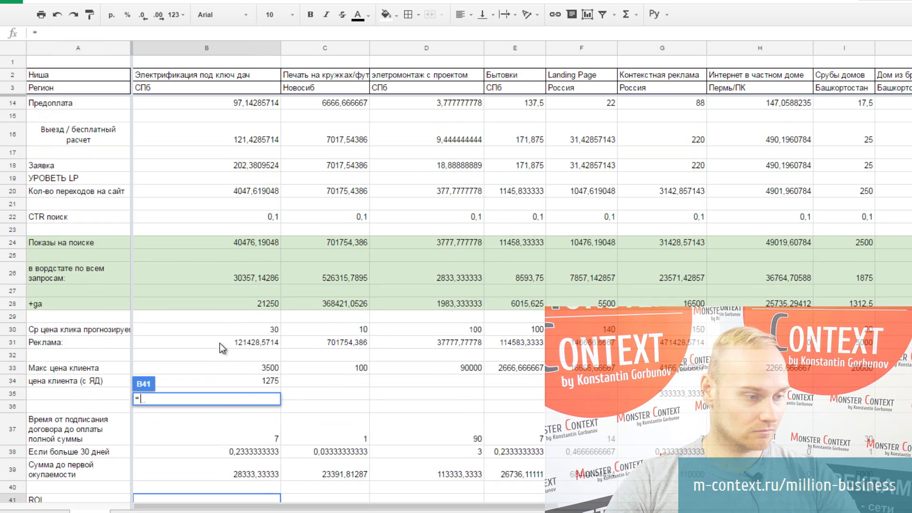
scroll(218, 332, down, 5)
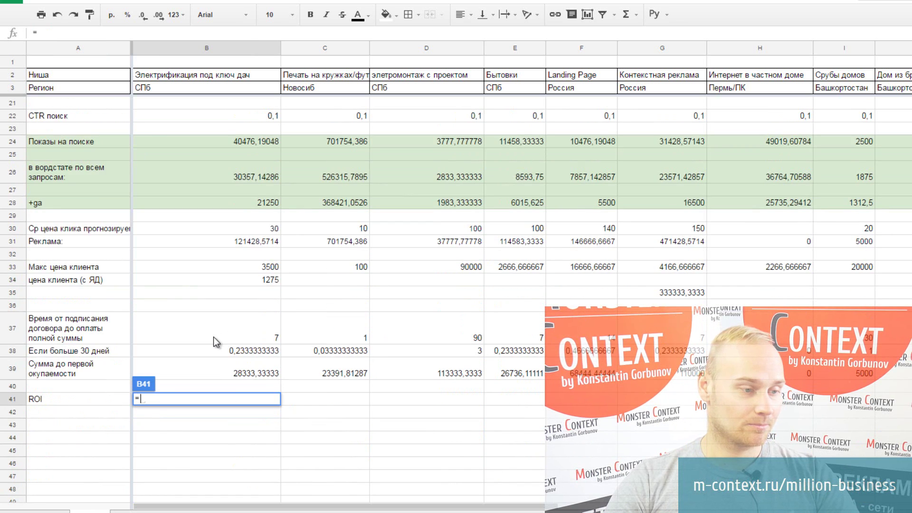
scroll(213, 338, up, 2)
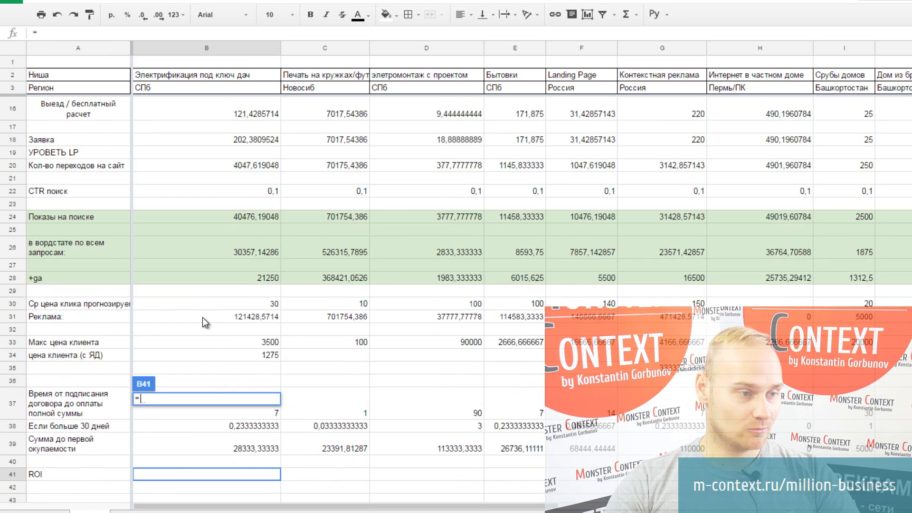
scroll(204, 316, up, 4)
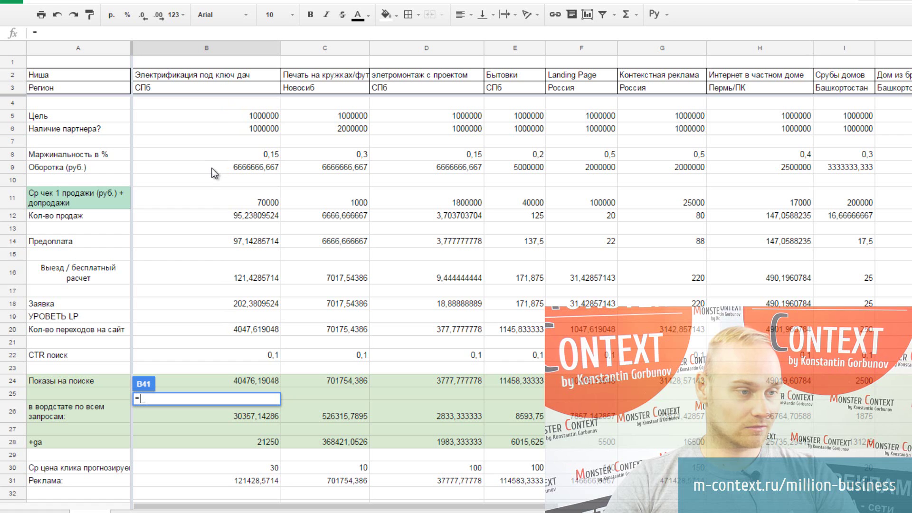
click(214, 129)
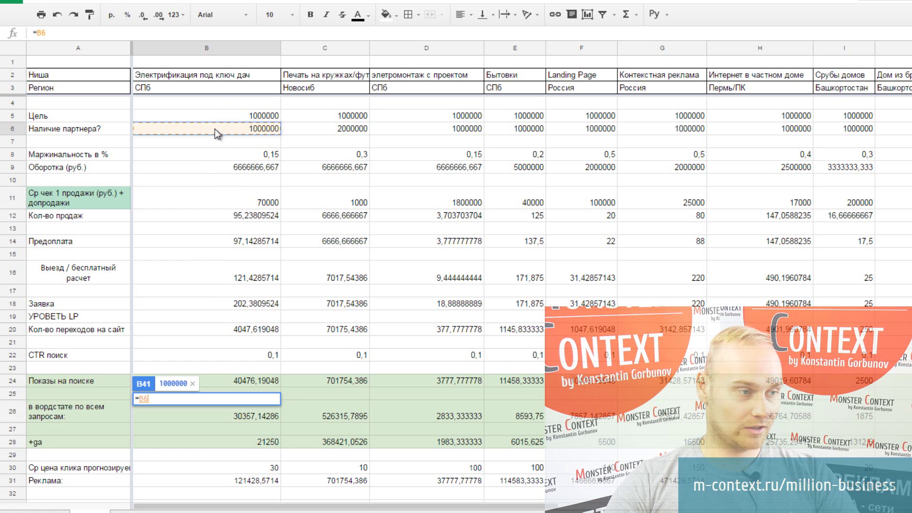
text(-)
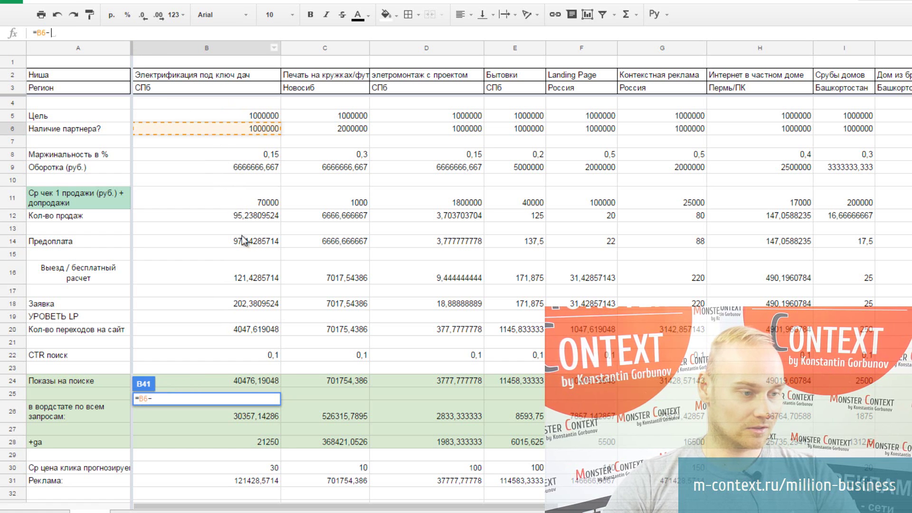
scroll(243, 239, down, 4)
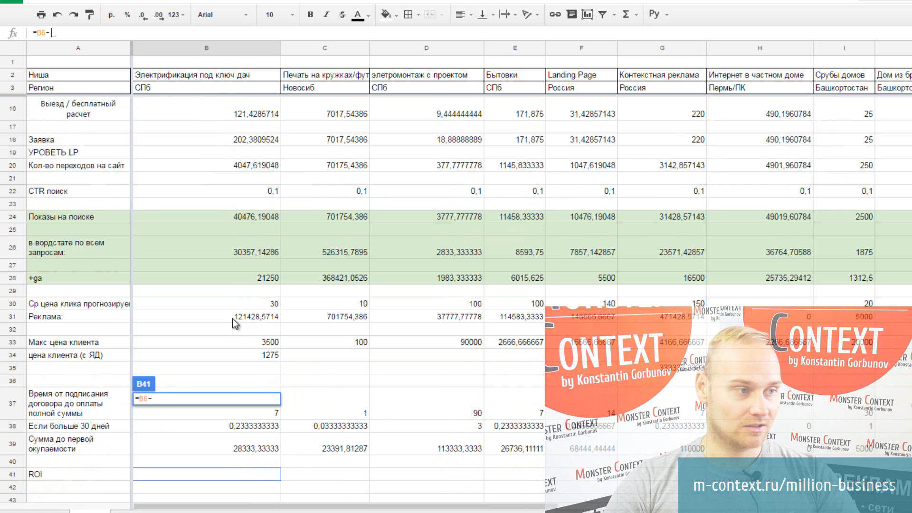
click(231, 318)
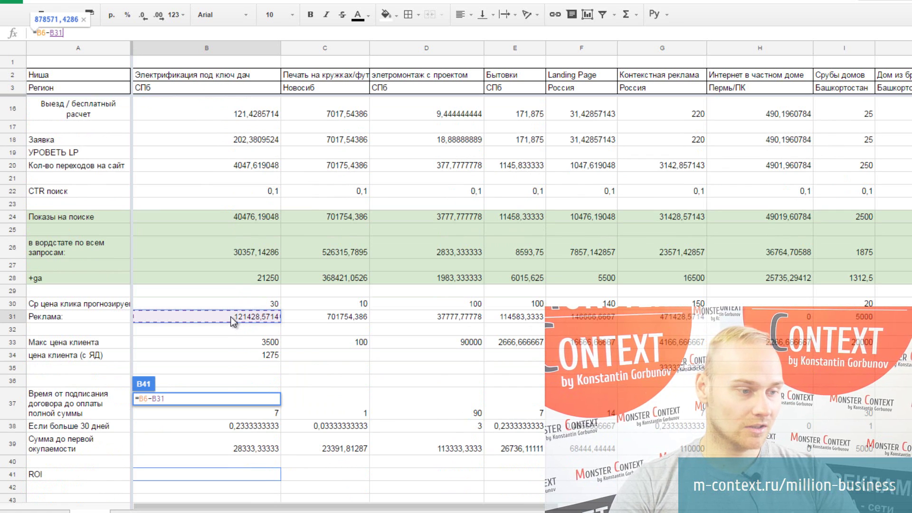
text(/)
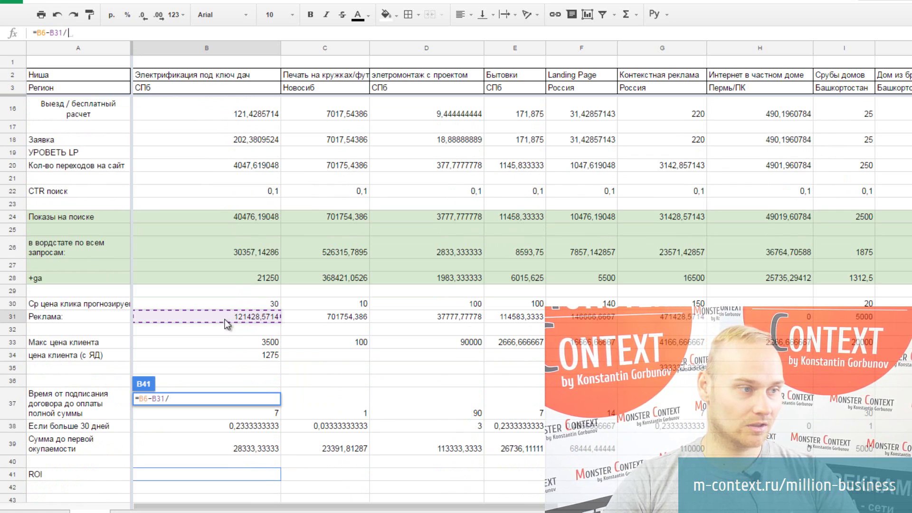
click(224, 319)
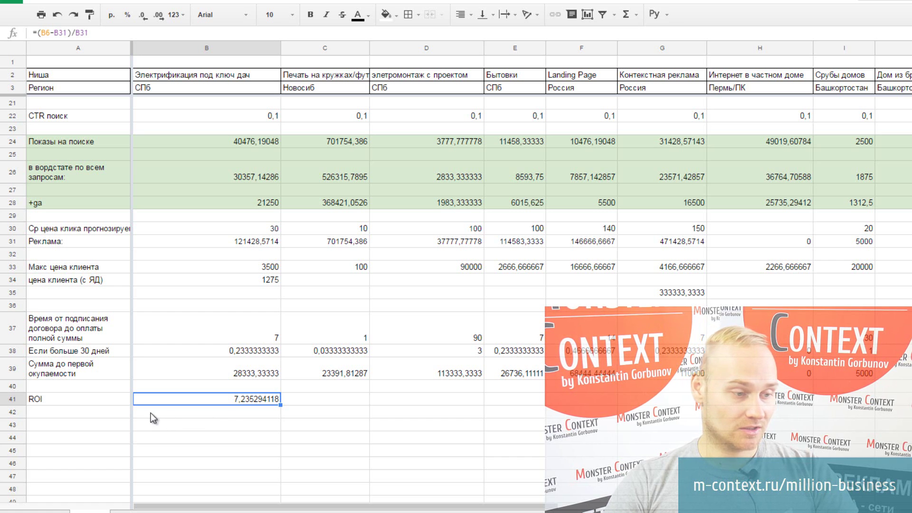
Check the payback sum formula in B39 and add the label "За первый транш в рекламу" in A43.
click(229, 370)
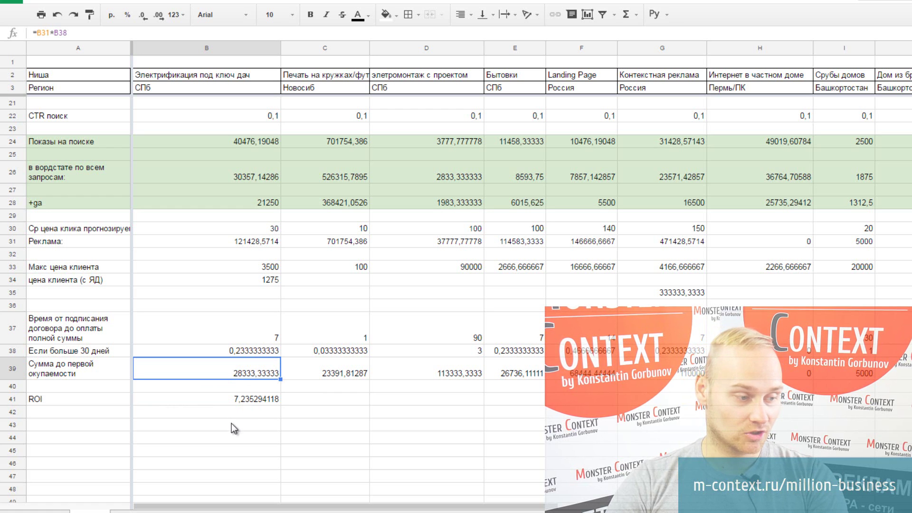
click(110, 430)
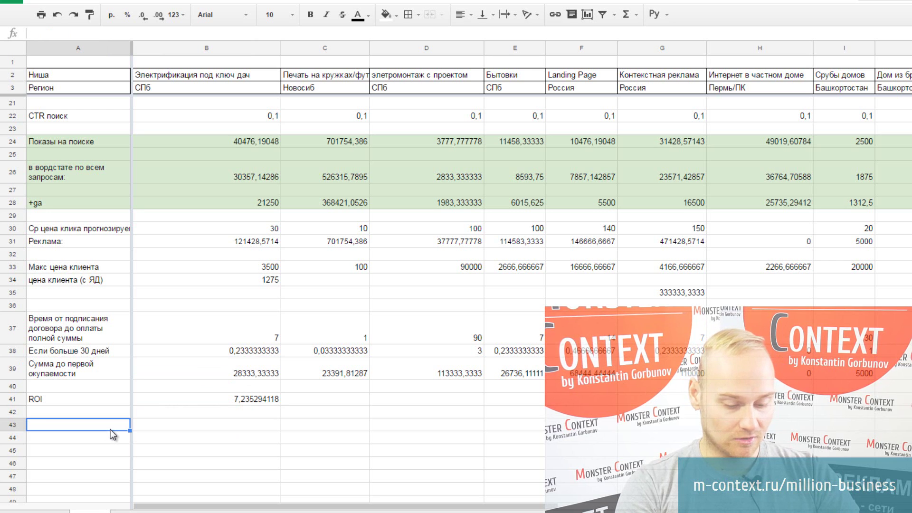
text(За )
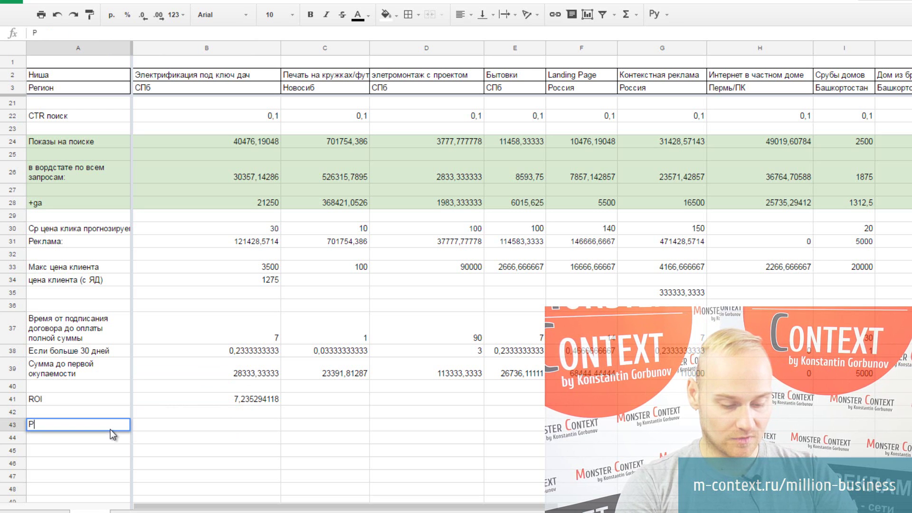
text(первый т)
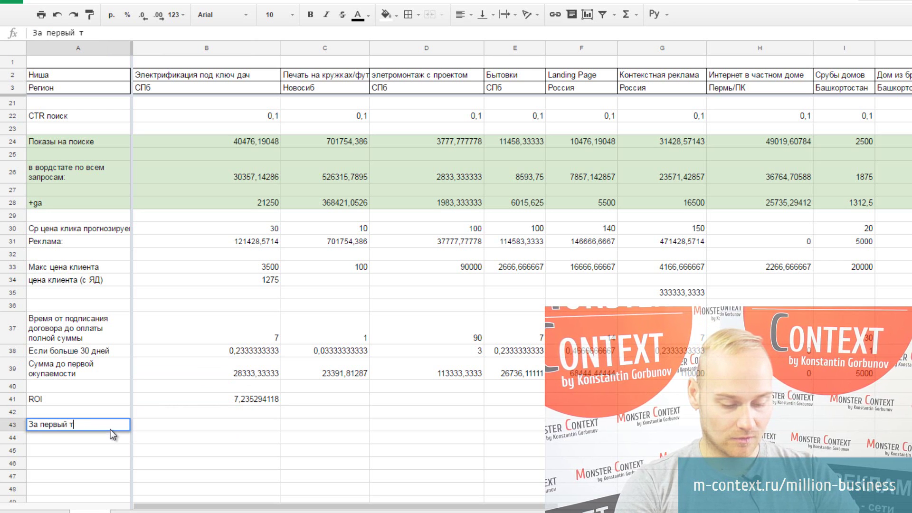
text(ранш в рекламу)
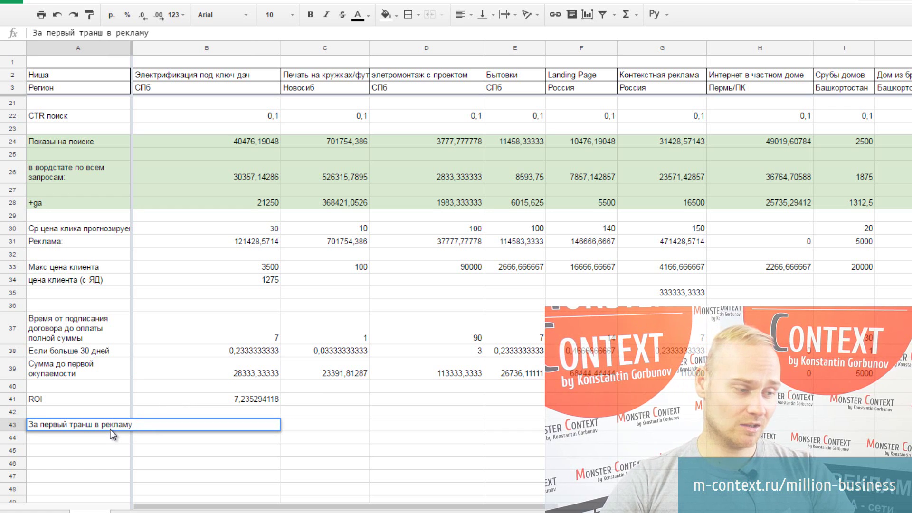
key(Return)
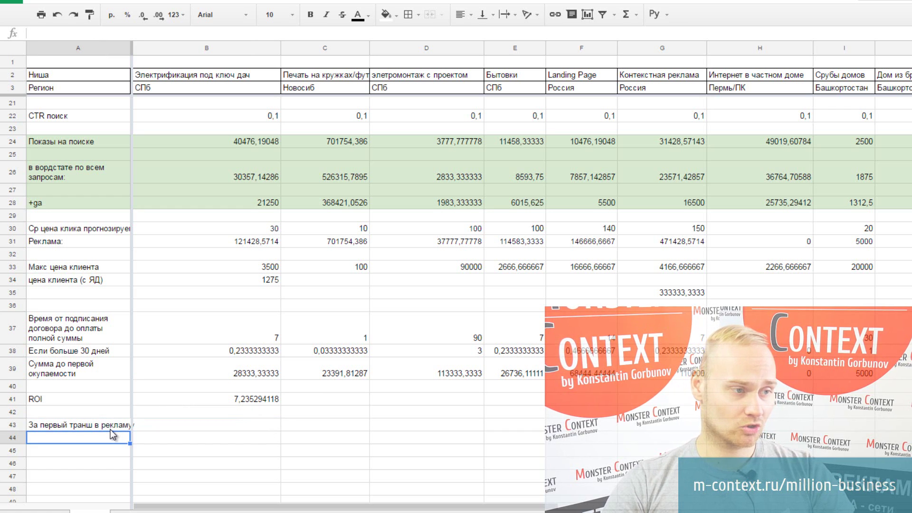
Calculate the first advertising tranche return in B43 by multiplying the payback sum by ROI with =B39*B41.
click(115, 419)
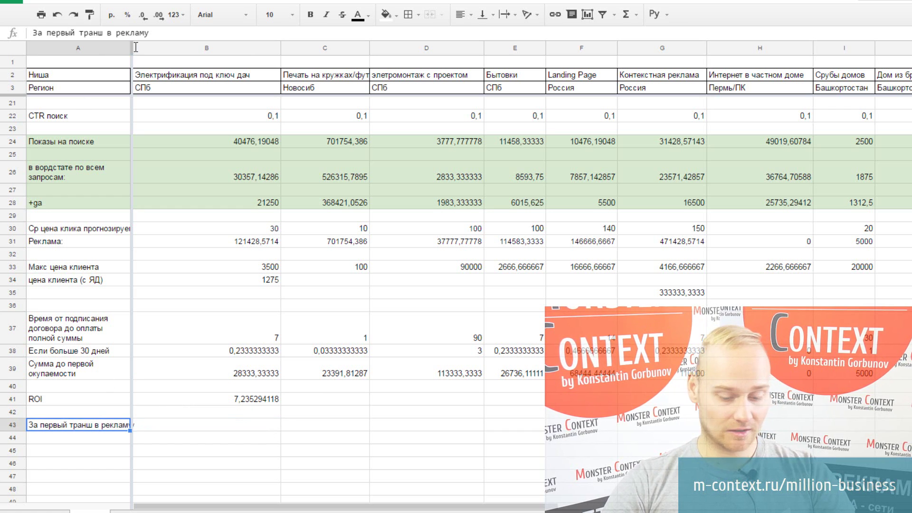
click(238, 424)
text(=)
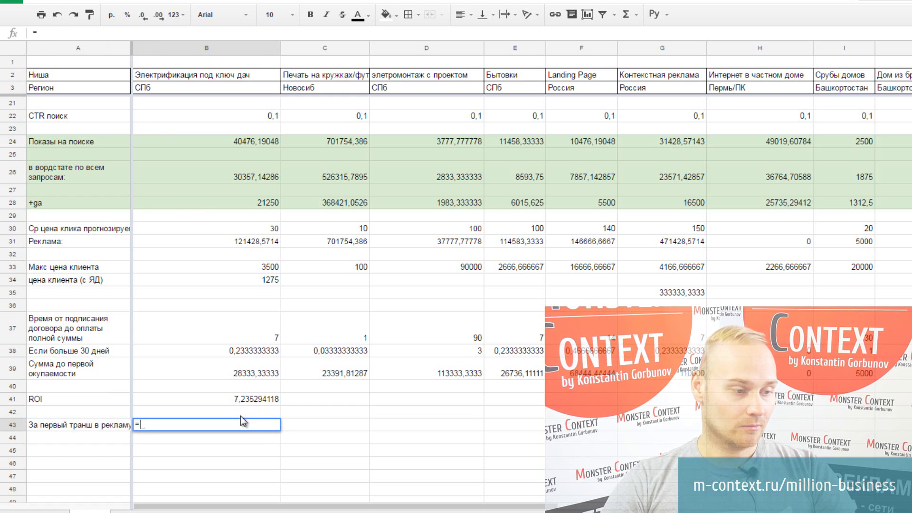
click(230, 372)
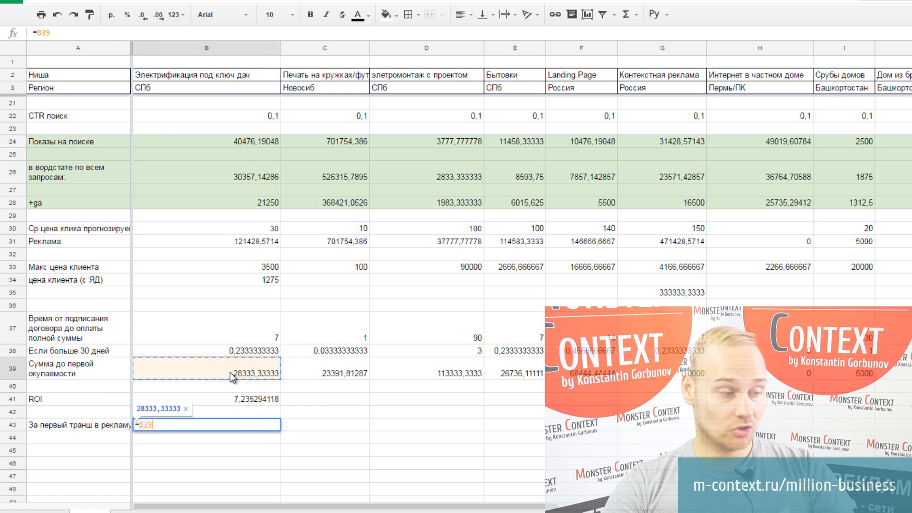
text(*)
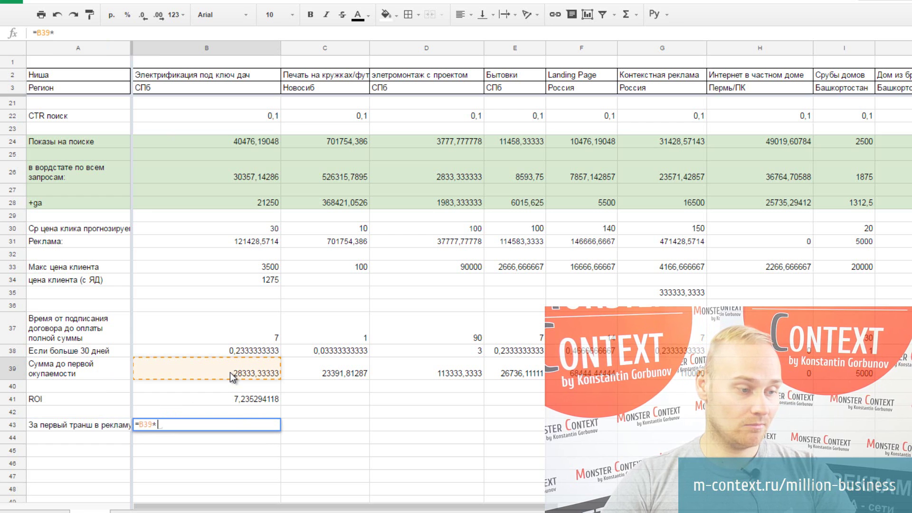
click(241, 398)
key(Return)
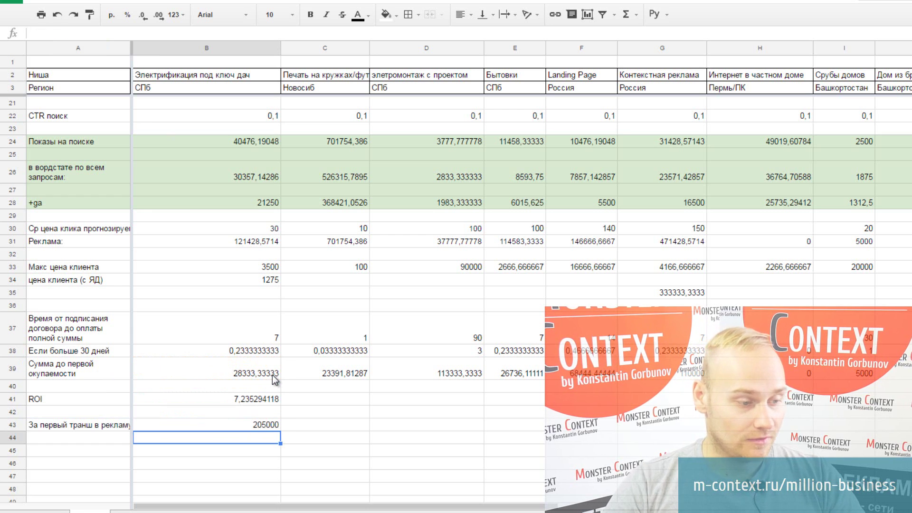
Check the ROI formula in B41 without changing it.
double_click(257, 399)
scroll(254, 333, down, 1)
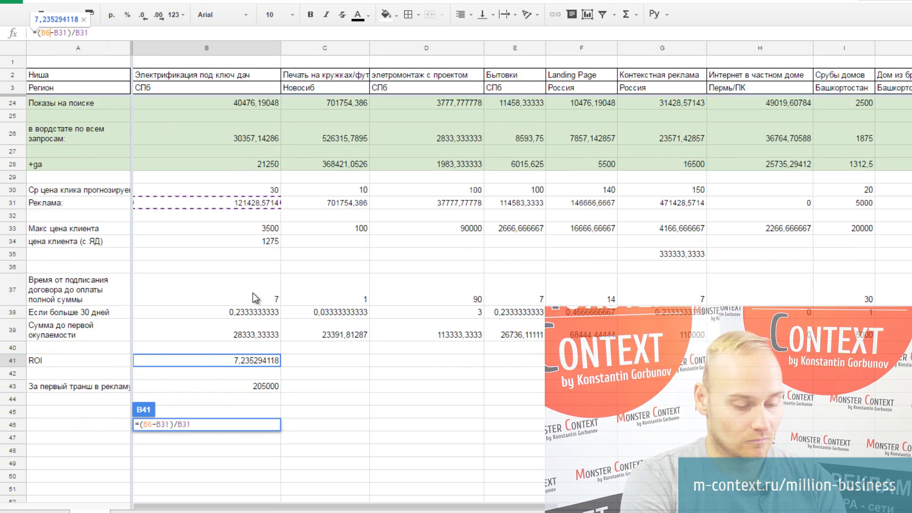
key(Escape)
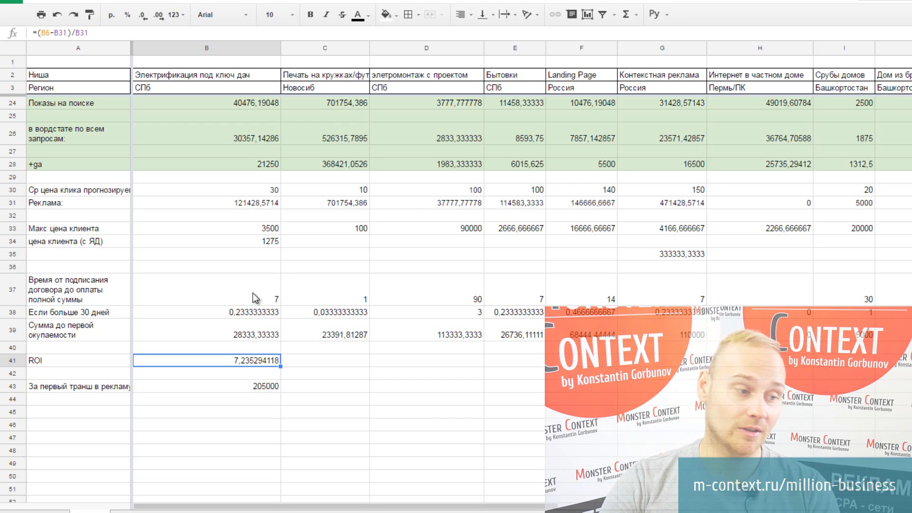
Inspect the turnover formulas in row 9 for the "Бетонные блоки" and "Коттеджи" niches.
scroll(253, 292, up, 1)
scroll(252, 293, up, 6)
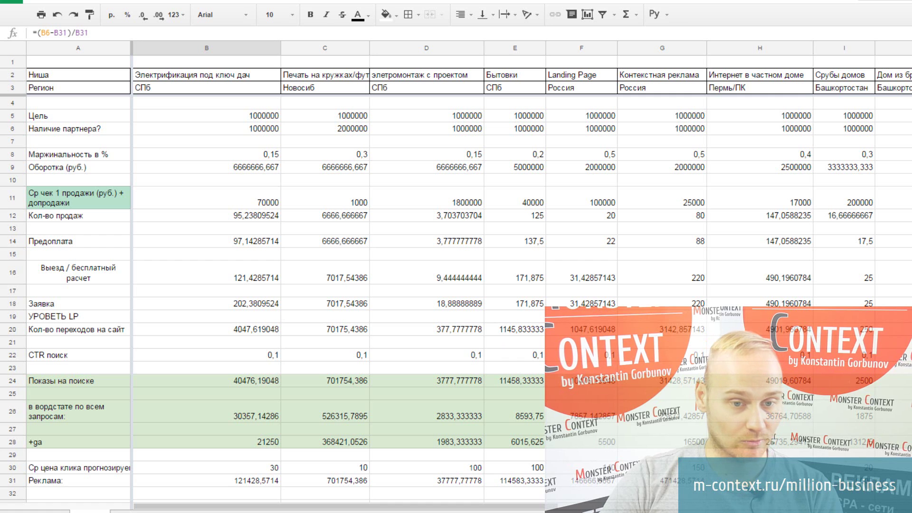
drag(581, 507, 649, 508)
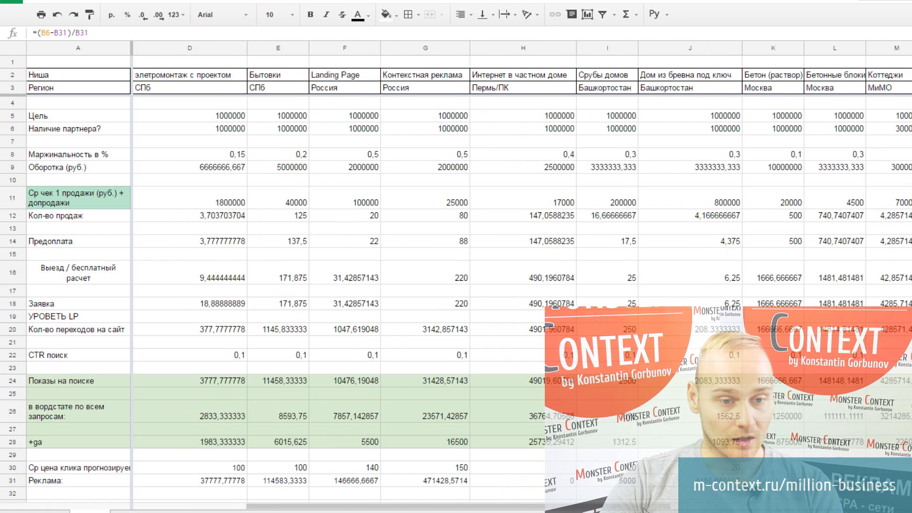
click(834, 170)
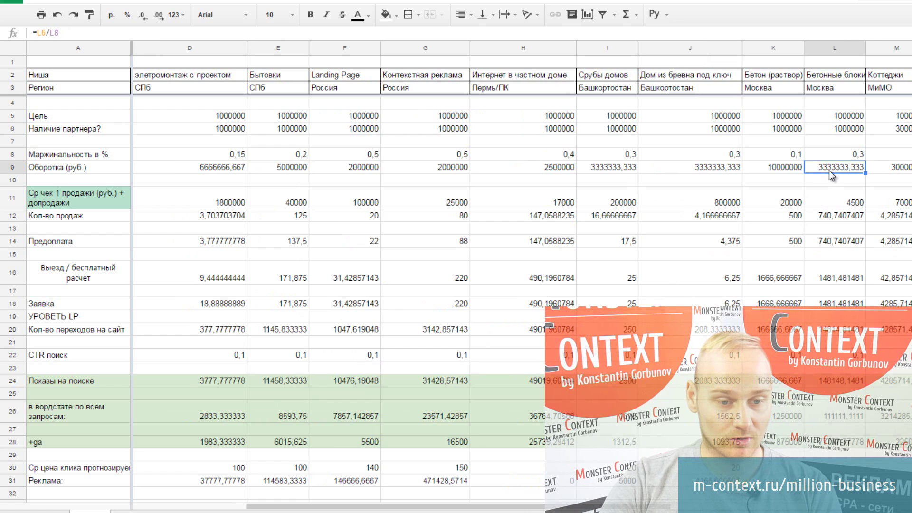
click(890, 171)
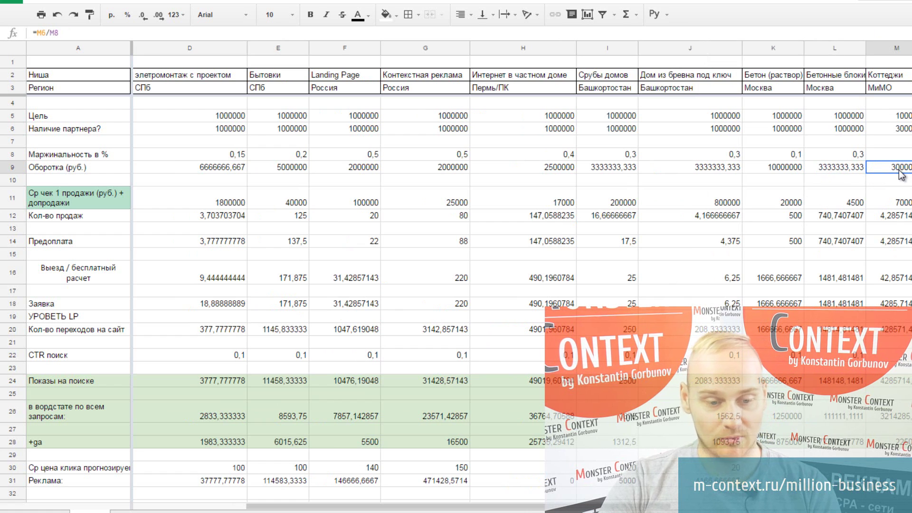
Inspect the forecast click price in M30 and the advertising budget formula in M31 for the "Коттеджи" niche.
scroll(901, 176, down, 3)
scroll(903, 209, down, 2)
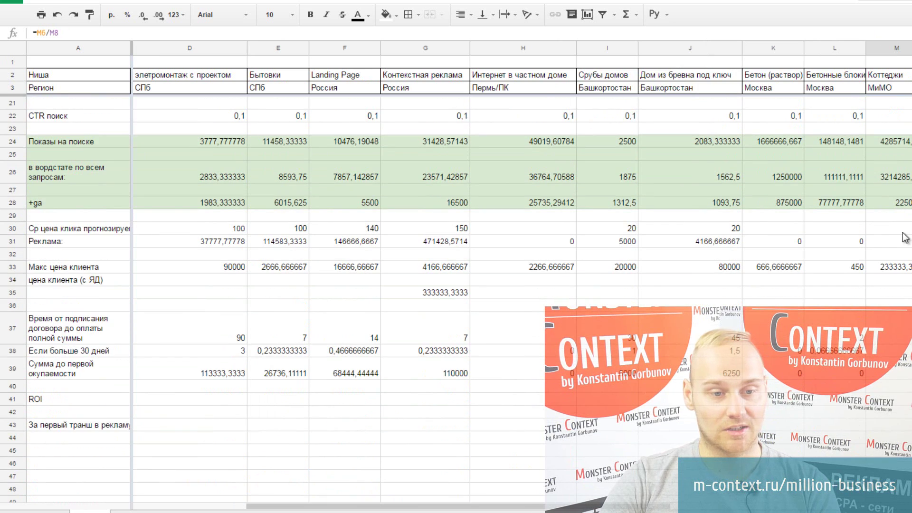
scroll(891, 275, up, 2)
click(902, 338)
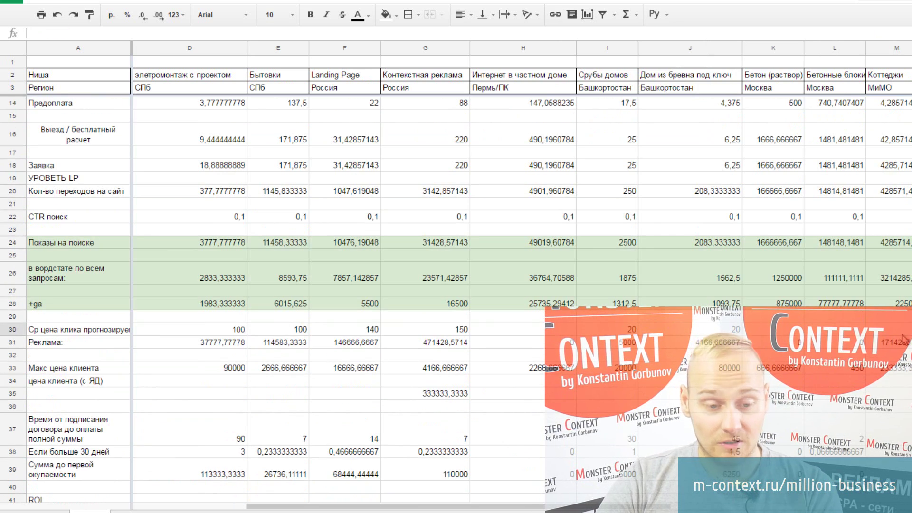
click(901, 332)
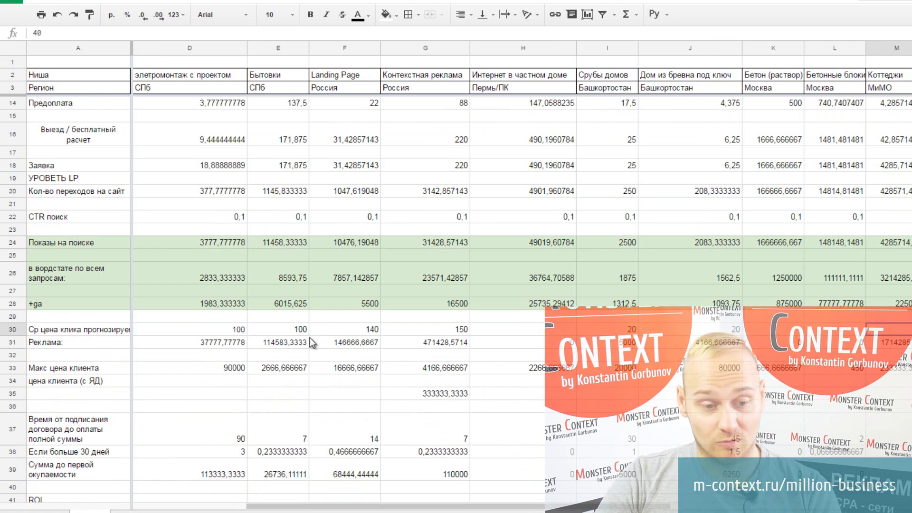
click(902, 345)
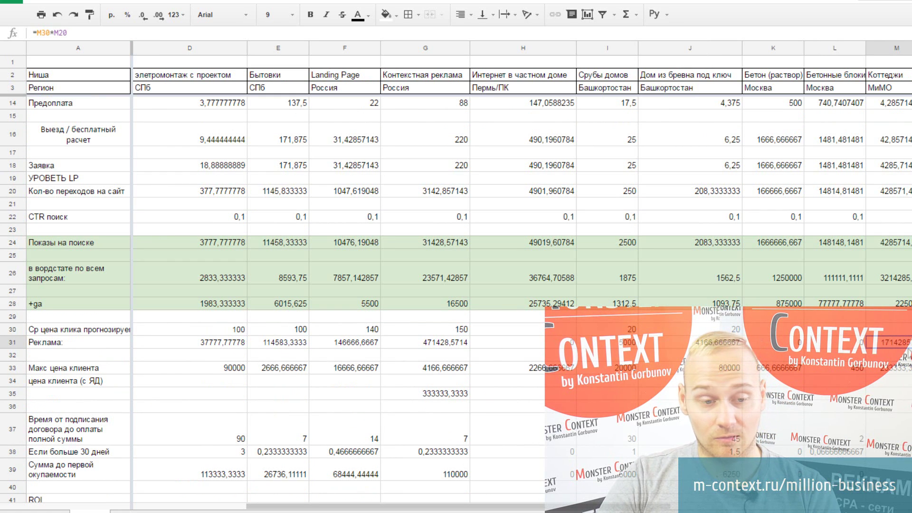
Examine the "Коттеджи" column's funnel rows and the partner multiplier in the M6 formula.
scroll(895, 354, up, 5)
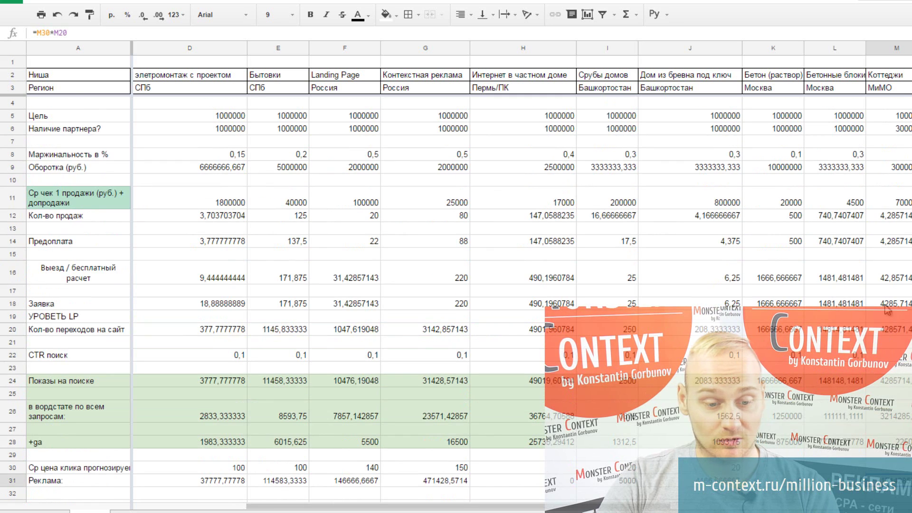
scroll(899, 199, down, 5)
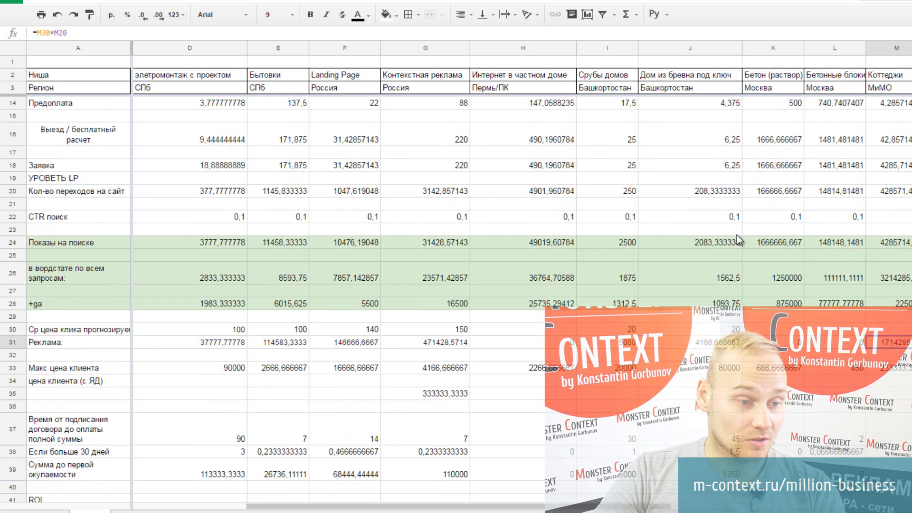
scroll(613, 272, up, 3)
scroll(612, 272, up, 1)
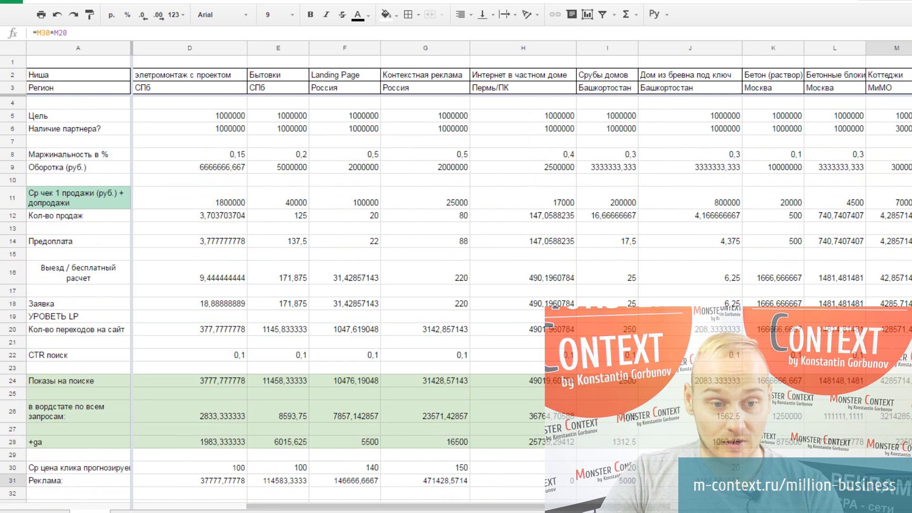
click(895, 132)
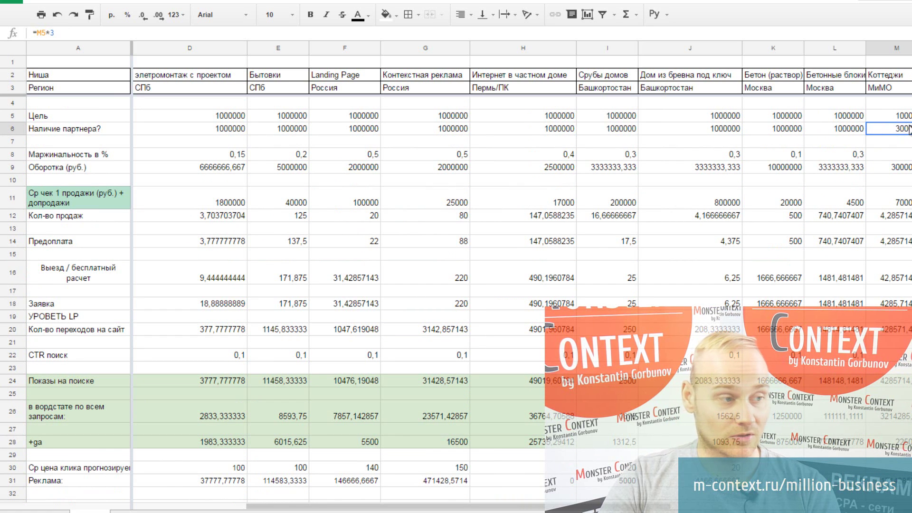
double_click(69, 33)
key(Escape)
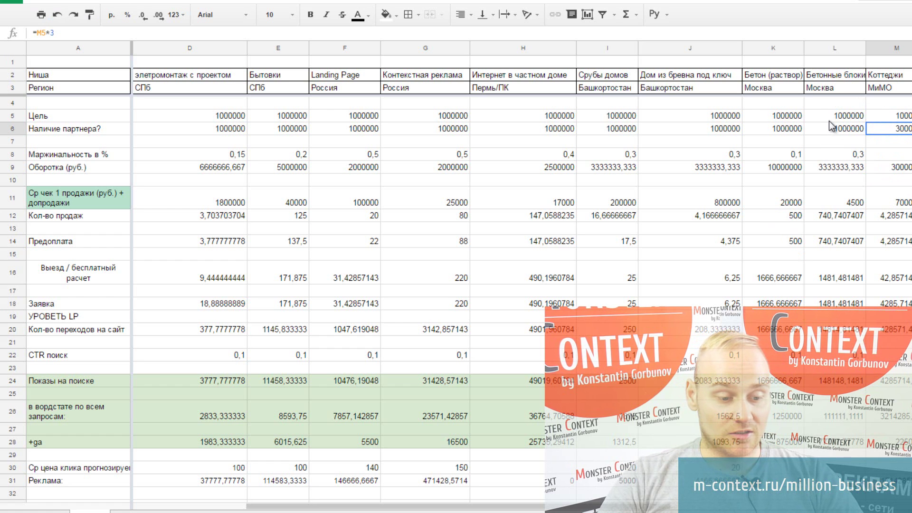
Review the goal, sales funnel, advertising, ROI and first tranche rows for the niches starting at column B.
drag(574, 508, 456, 507)
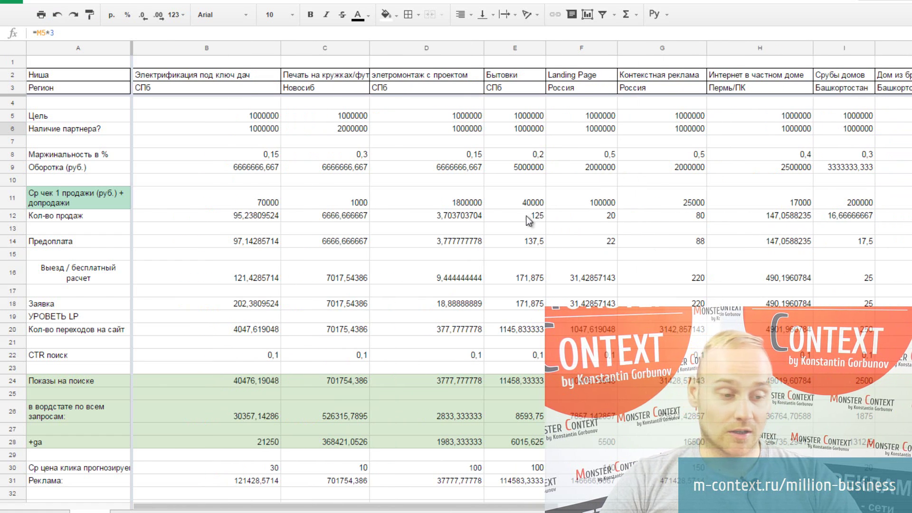
scroll(518, 216, down, 4)
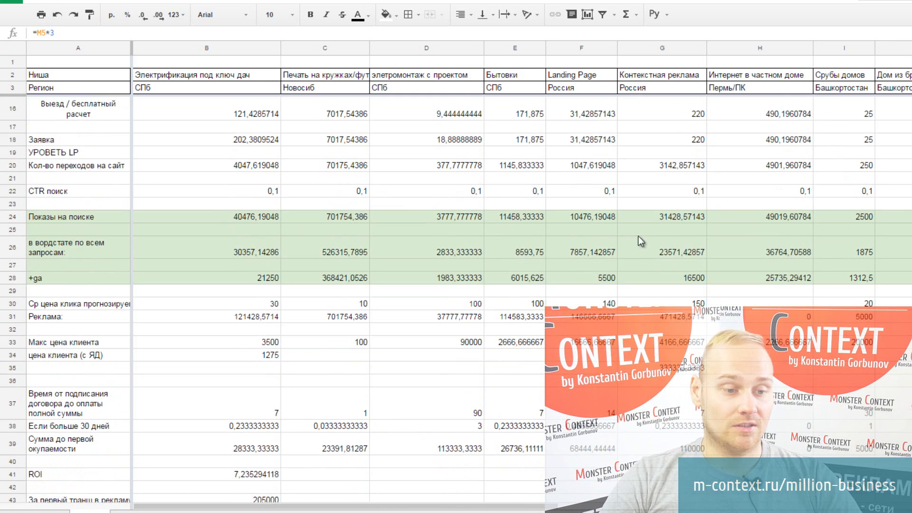
scroll(596, 347, up, 4)
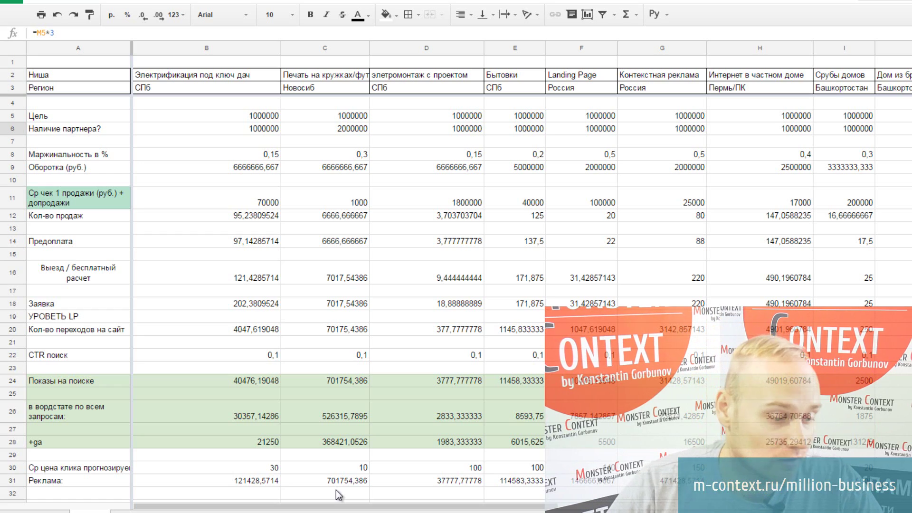
drag(342, 507, 260, 506)
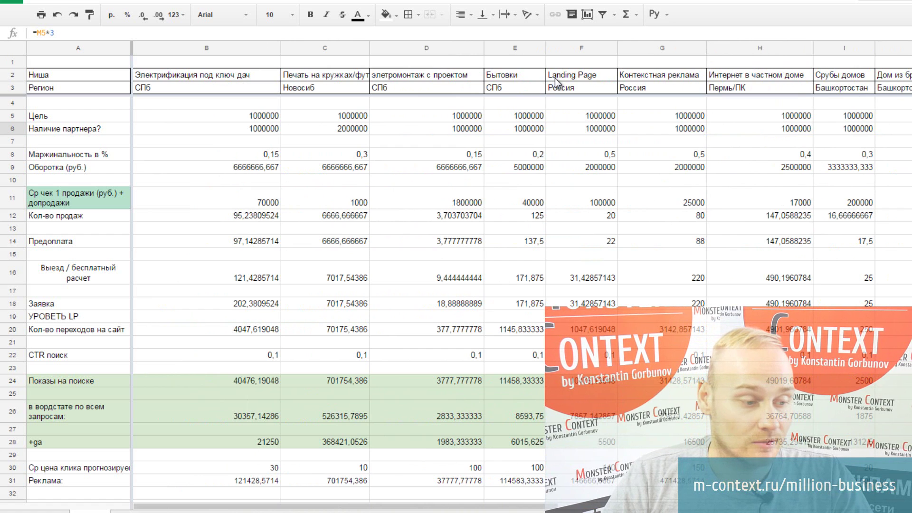
scroll(513, 190, down, 5)
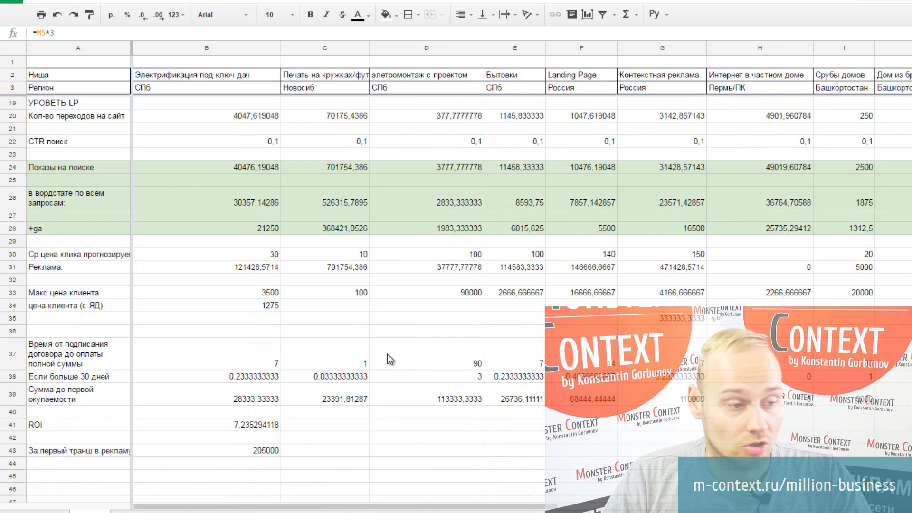
scroll(376, 361, up, 5)
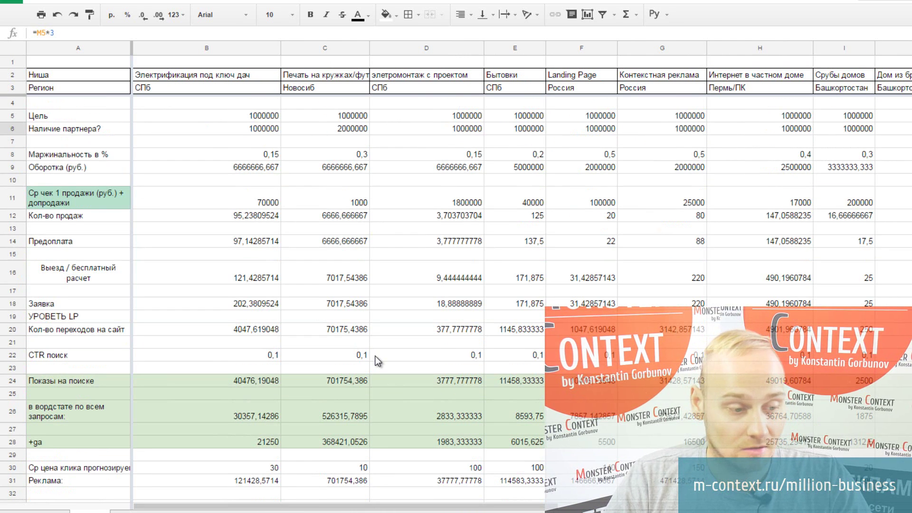
scroll(378, 361, down, 5)
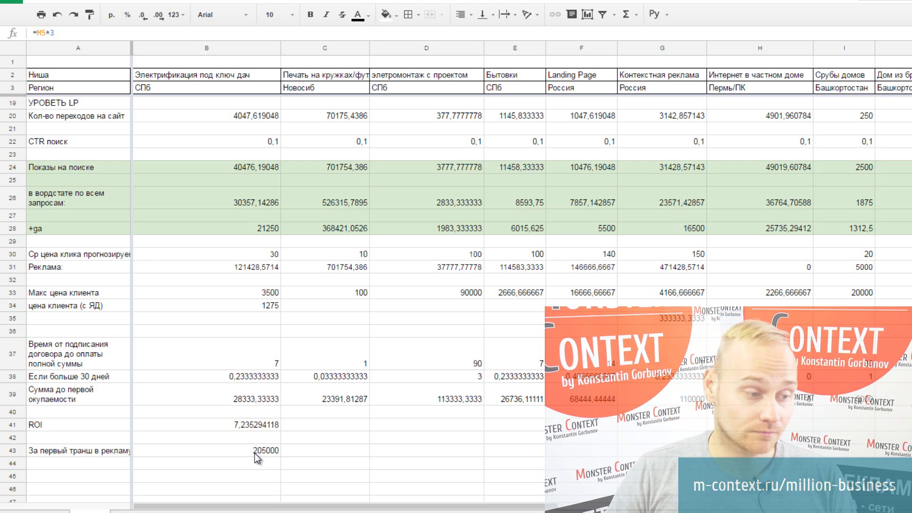
scroll(283, 280, up, 5)
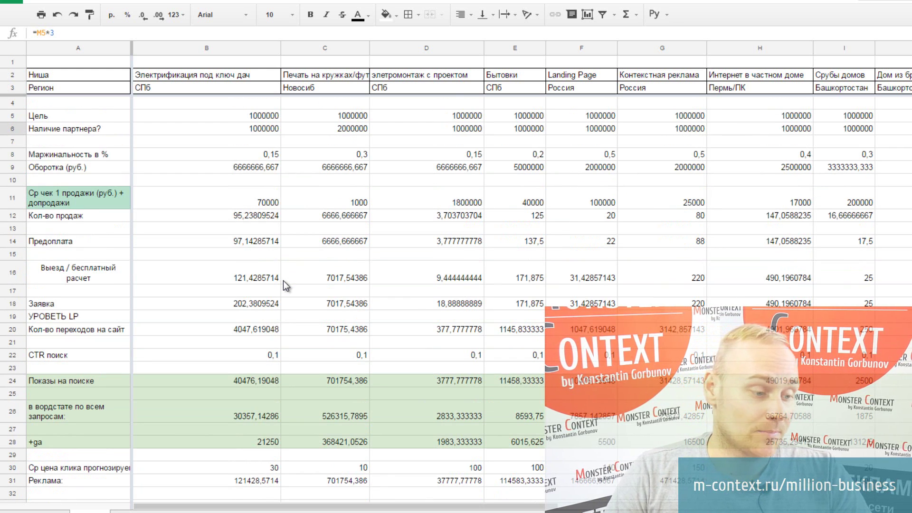
scroll(283, 280, down, 7)
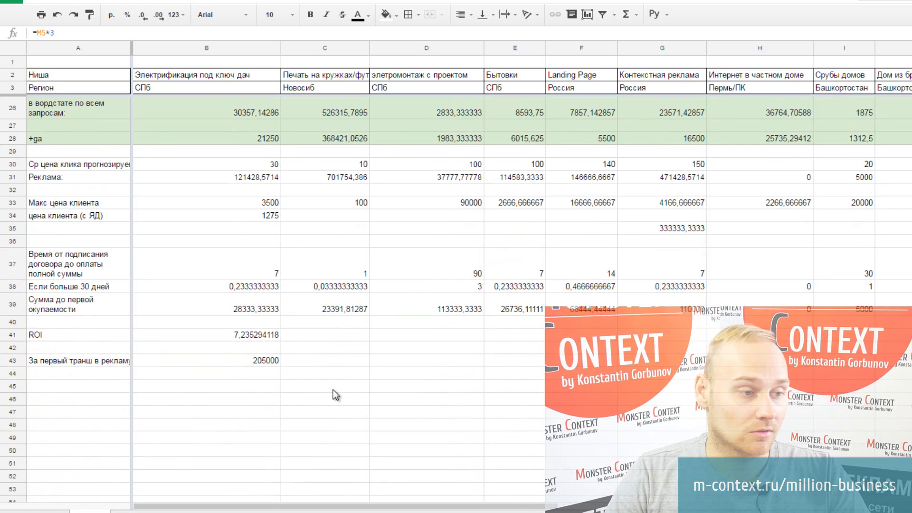
scroll(333, 390, up, 7)
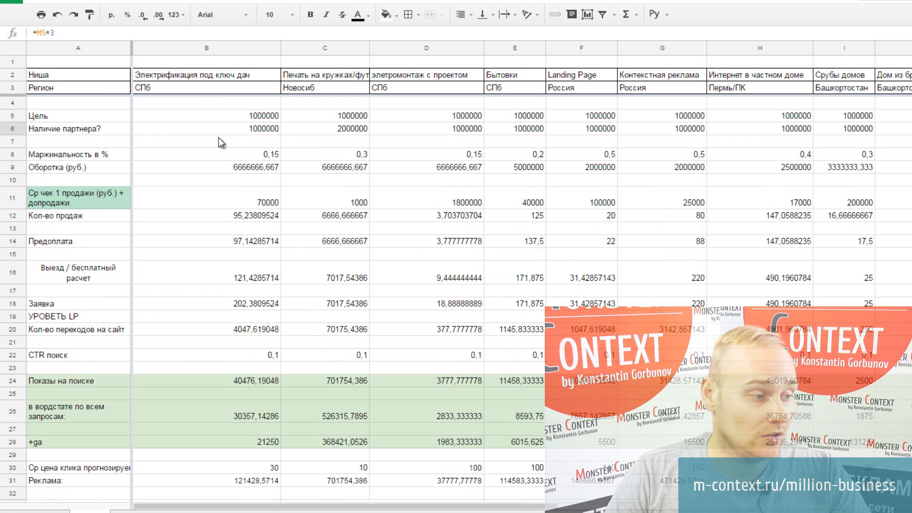
scroll(224, 240, down, 7)
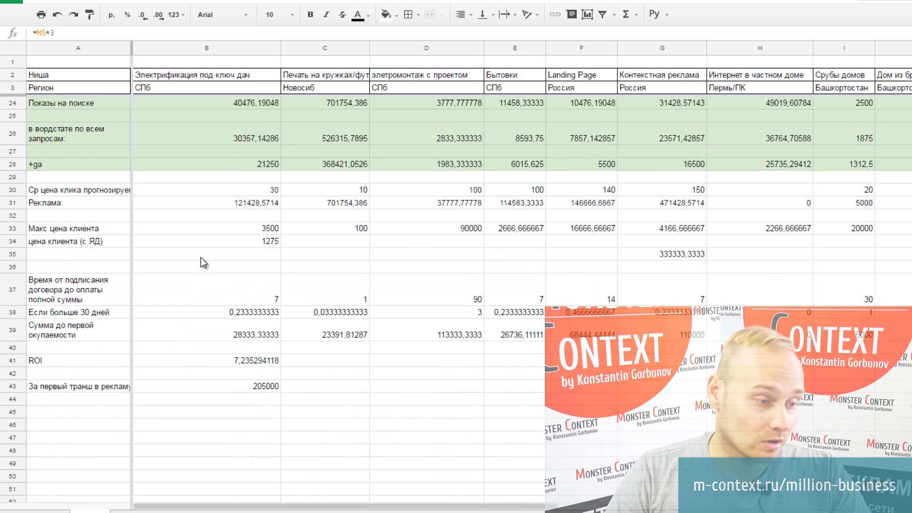
Compare the contract-to-payment times in D37 and B37 and check the over-30-days formula in D38.
click(438, 298)
click(423, 315)
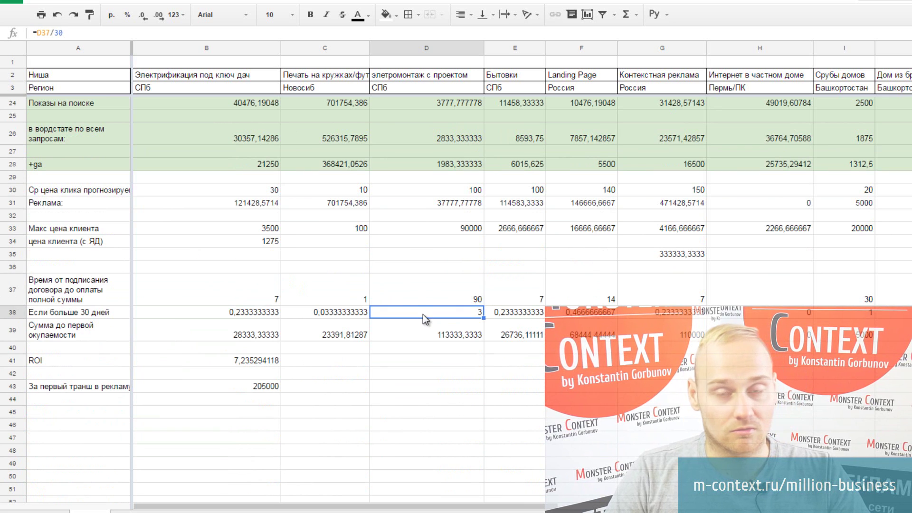
click(412, 303)
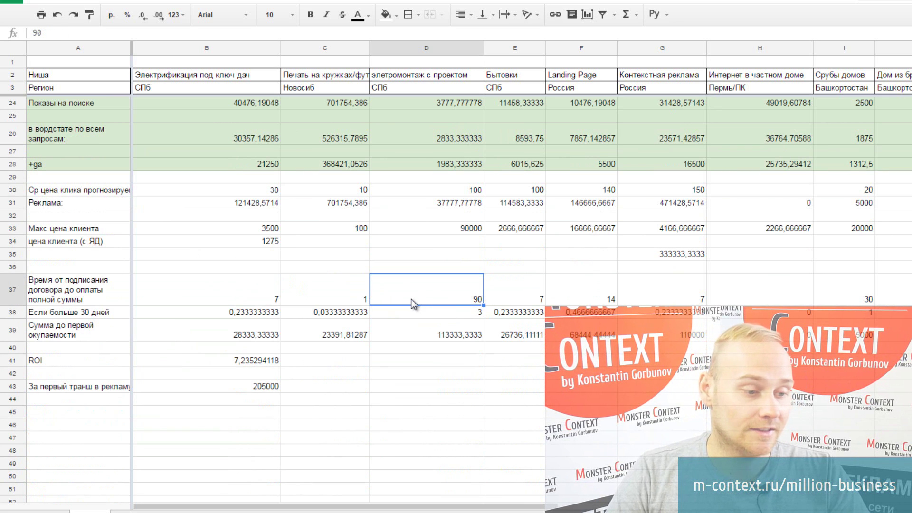
click(256, 295)
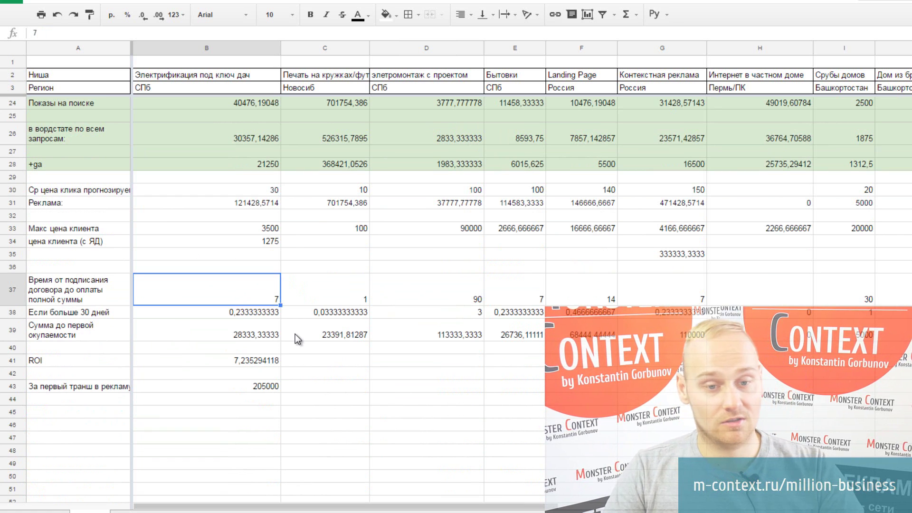
scroll(295, 334, up, 5)
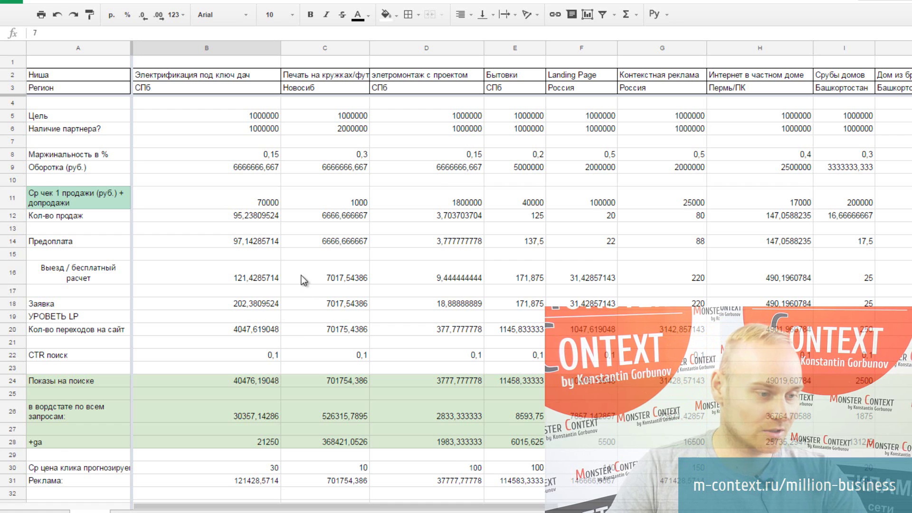
Change the site-visit conversion divisor in B20 to 0,01 for the "Электрификация под ключ дач" niche.
scroll(275, 257, down, 1)
click(254, 307)
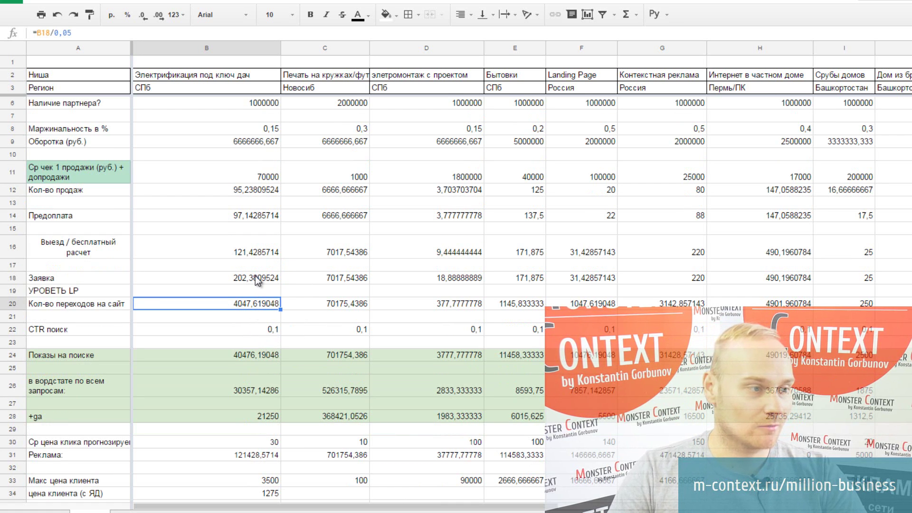
click(66, 36)
key(BackSpace)
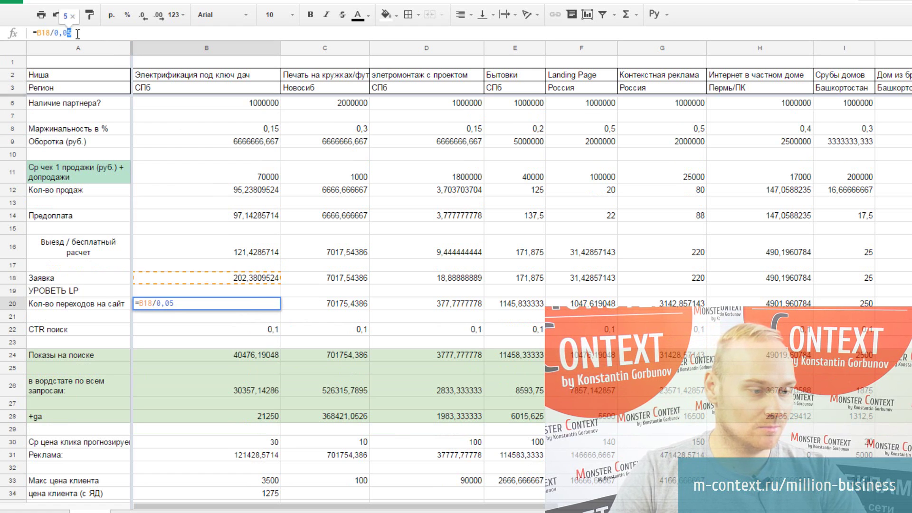
text(1)
key(Return)
Inspect the advertising budget formula in B31 and review the client price, ROI and first tranche rows in column B.
scroll(259, 242, down, 5)
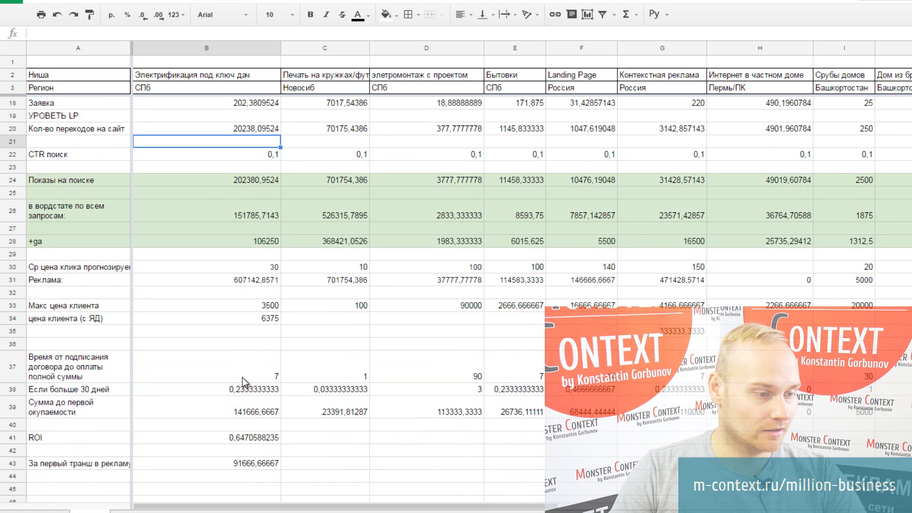
click(241, 283)
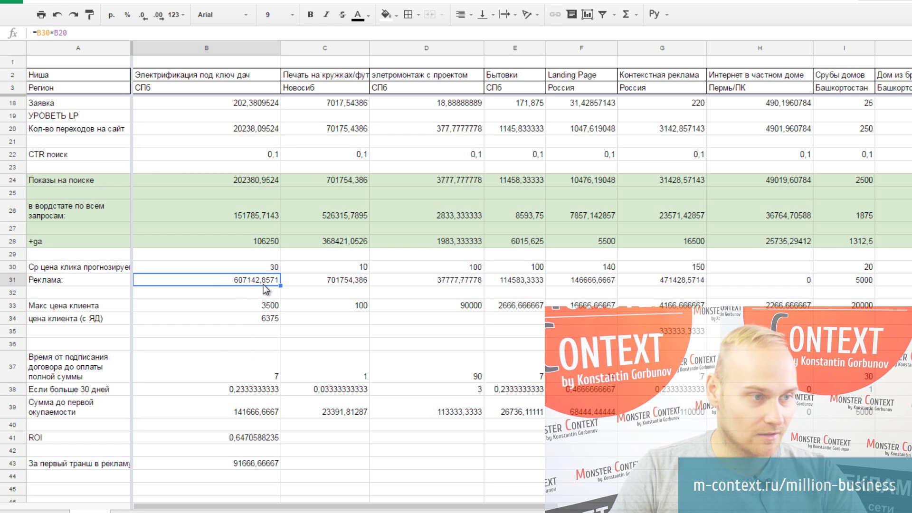
scroll(255, 291, up, 5)
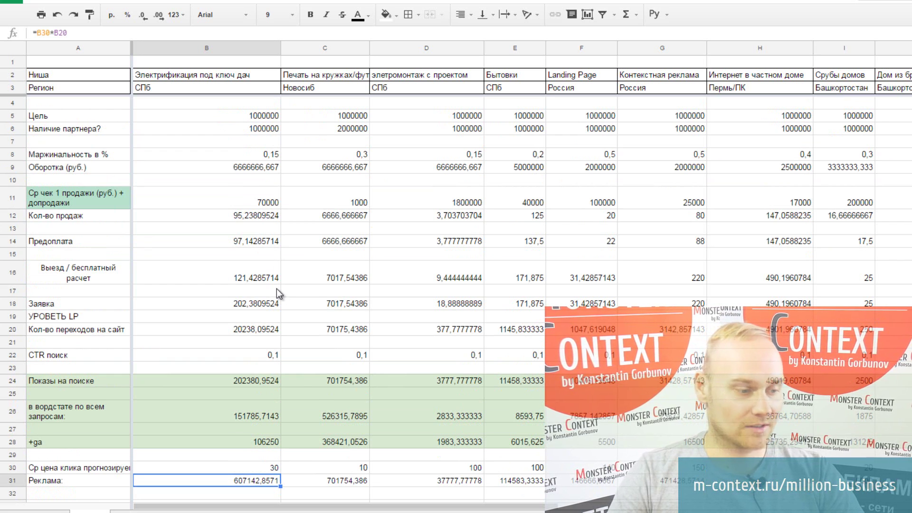
scroll(284, 309, down, 1)
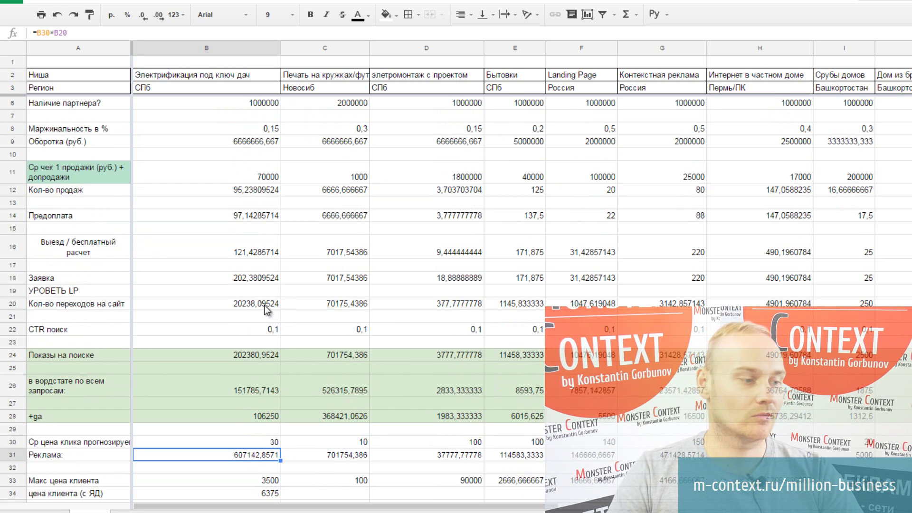
Set the conversion divisor in B20 back to 0,05 and review the recalculated ROI and first tranche rows.
click(264, 305)
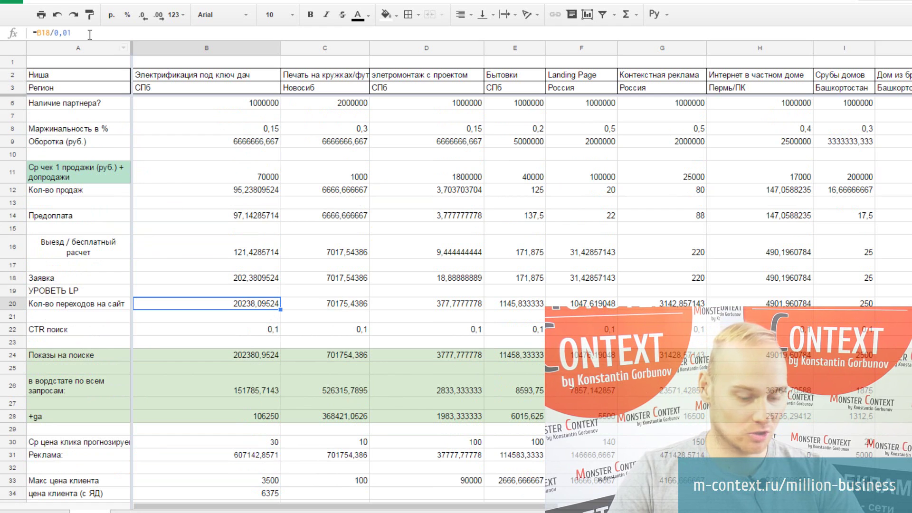
drag(68, 33, 83, 34)
text(5)
key(Return)
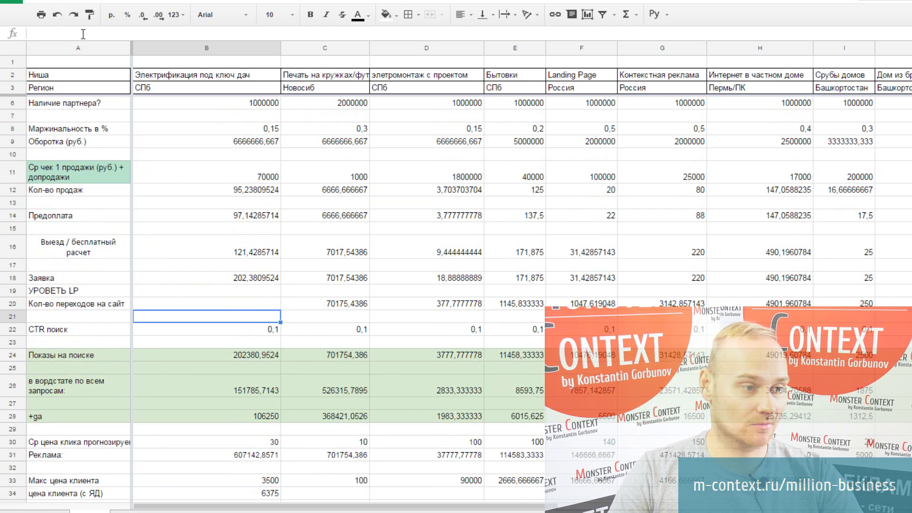
scroll(261, 228, down, 5)
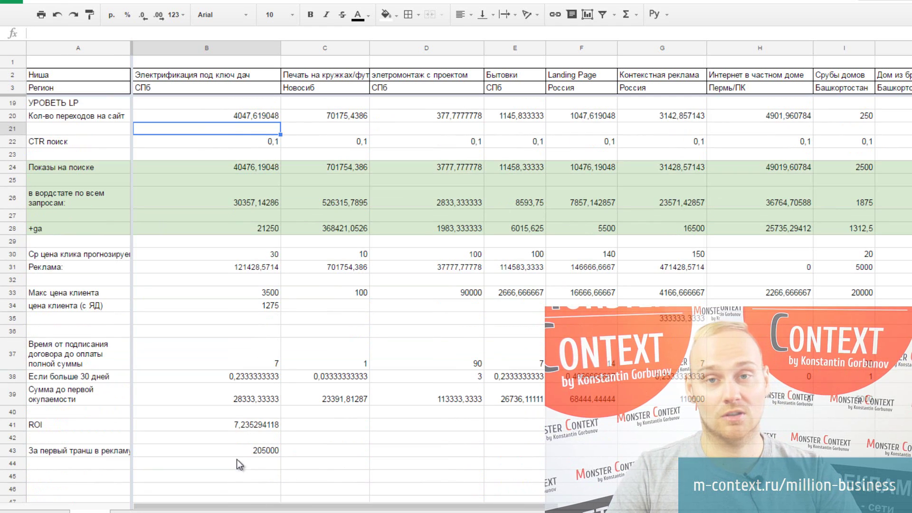
scroll(266, 429, up, 5)
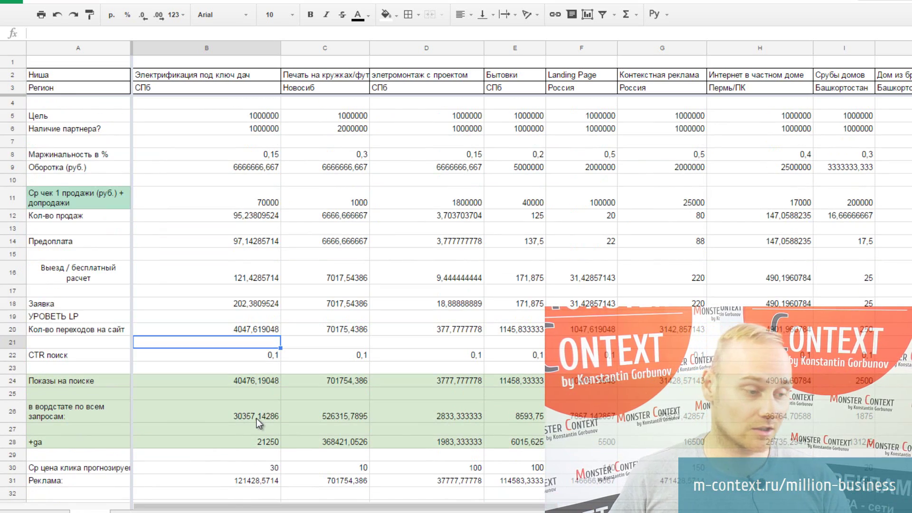